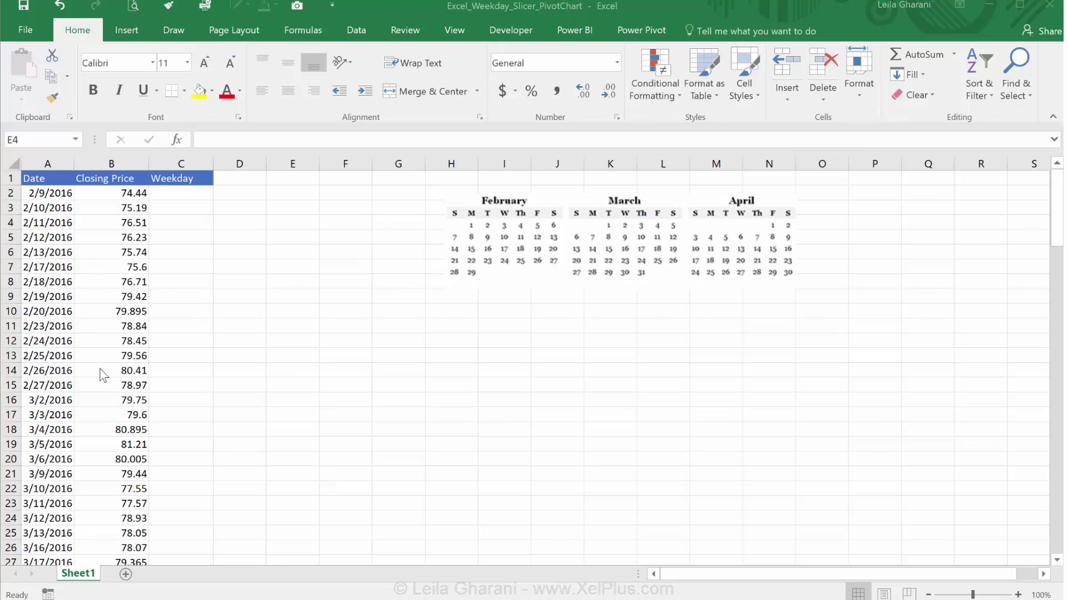
Return to Excel and locate the first Weekday cell C2 beside the date in A2
{"action": "key", "text": "alt+Tab"}
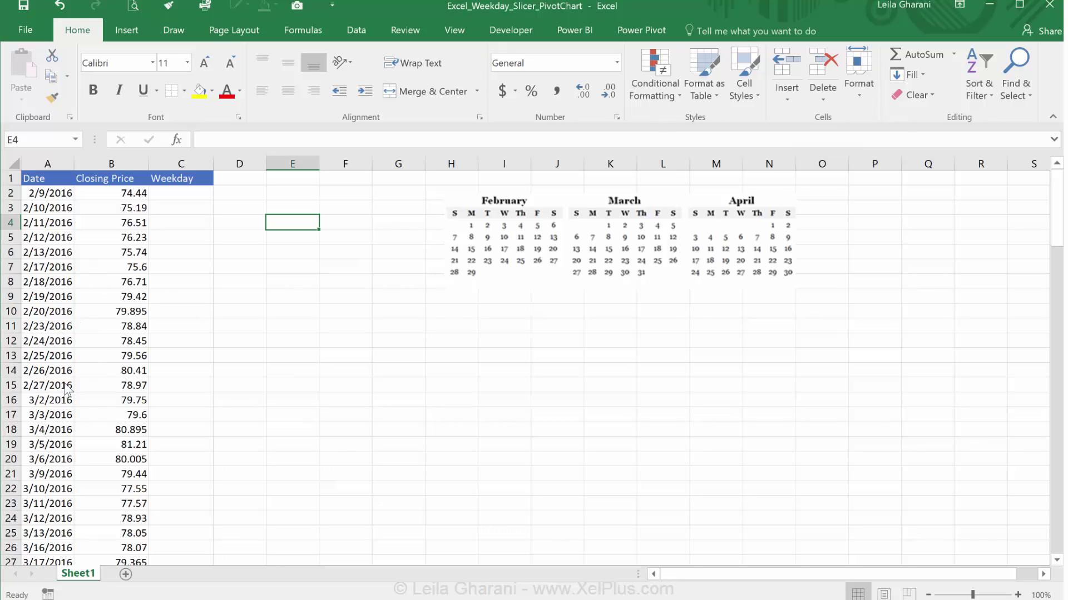
{"action": "scroll", "coordinate": [56, 397], "scroll_direction": "down", "scroll_amount": 4}
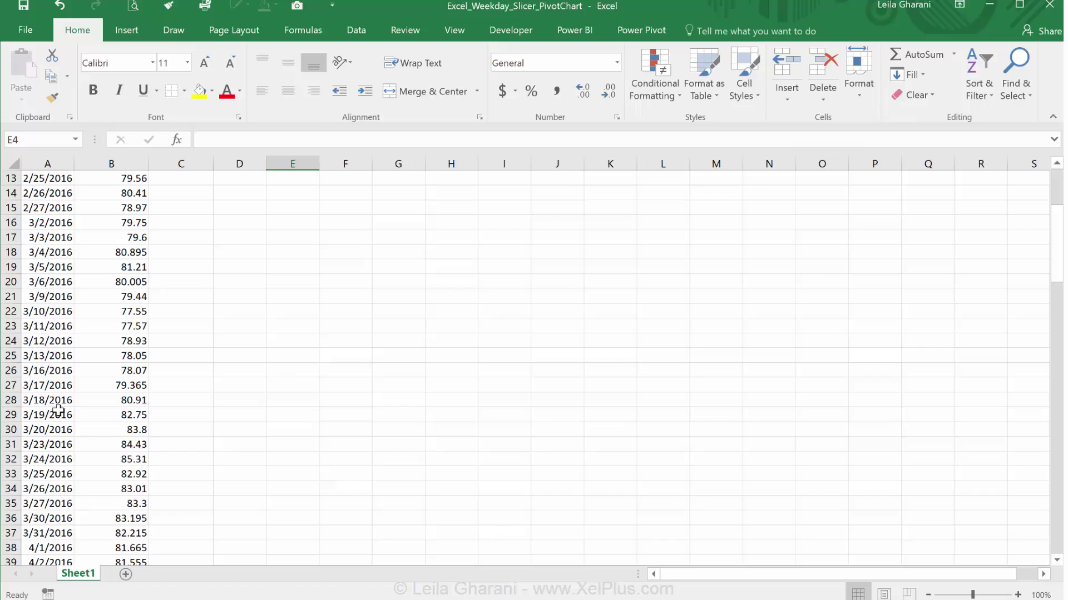
{"action": "scroll", "coordinate": [58, 412], "scroll_direction": "up", "scroll_amount": 2}
{"action": "scroll", "coordinate": [58, 411], "scroll_direction": "up", "scroll_amount": 2}
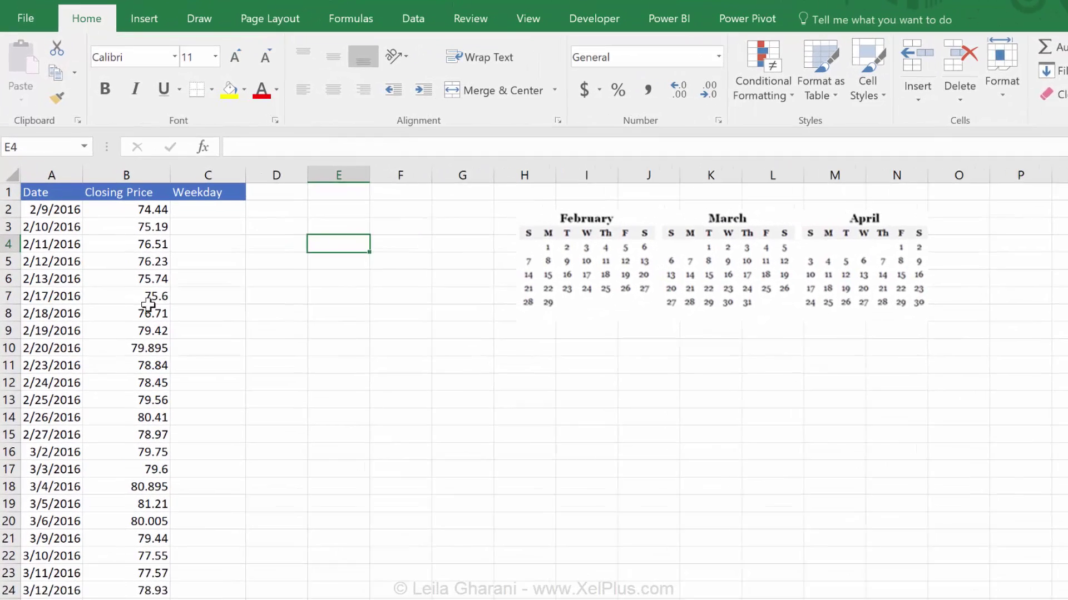
{"action": "left_click", "coordinate": [225, 218]}
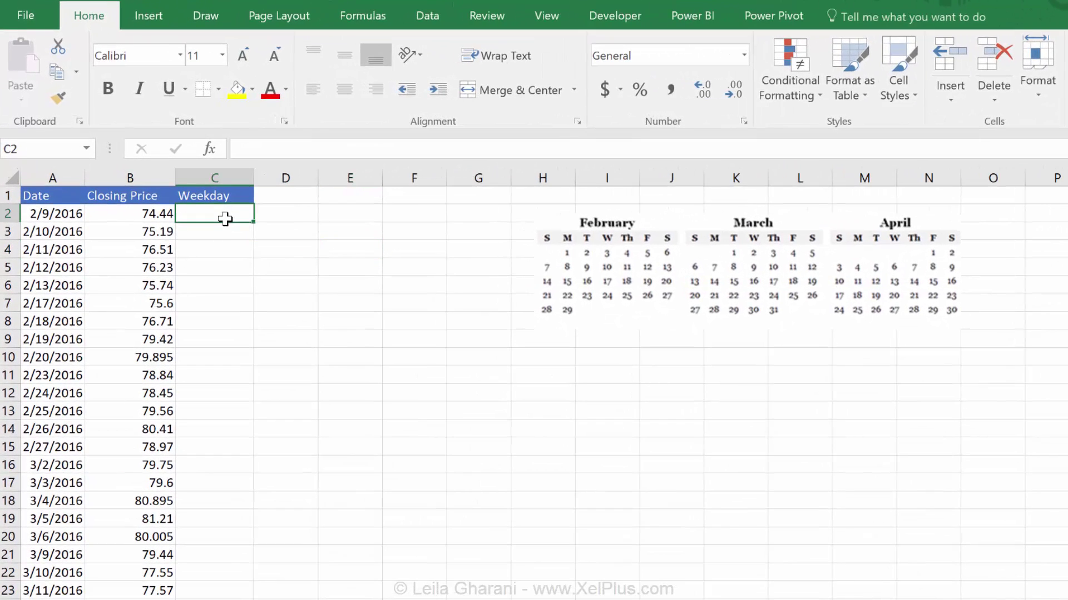
{"action": "left_click", "coordinate": [67, 218]}
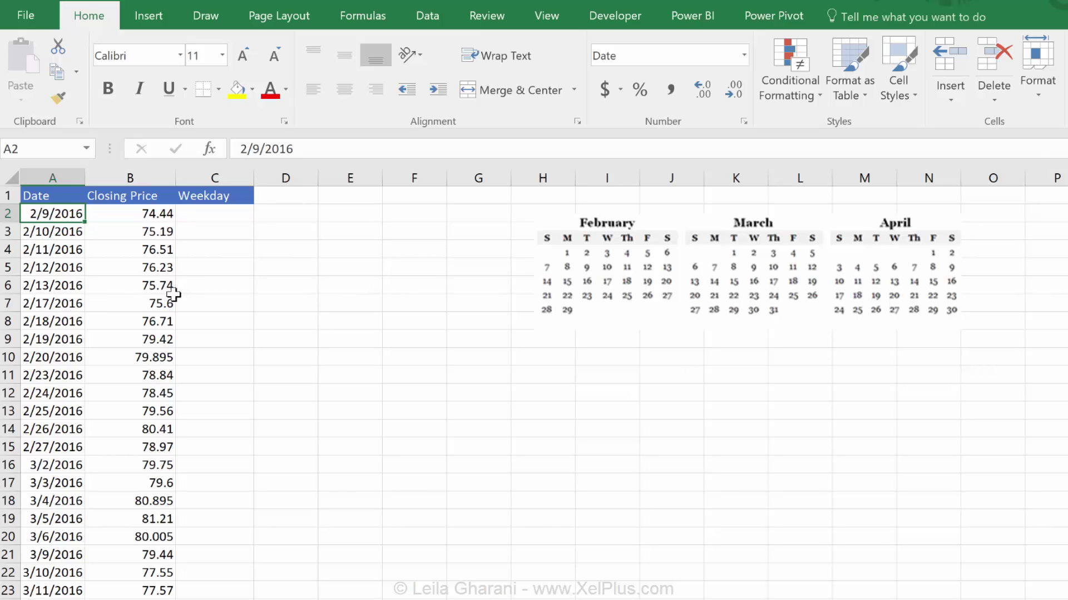
Enter =WEEKDAY(A2,2) in C2 so Monday counts as 1, giving 2
{"action": "left_click", "coordinate": [214, 215]}
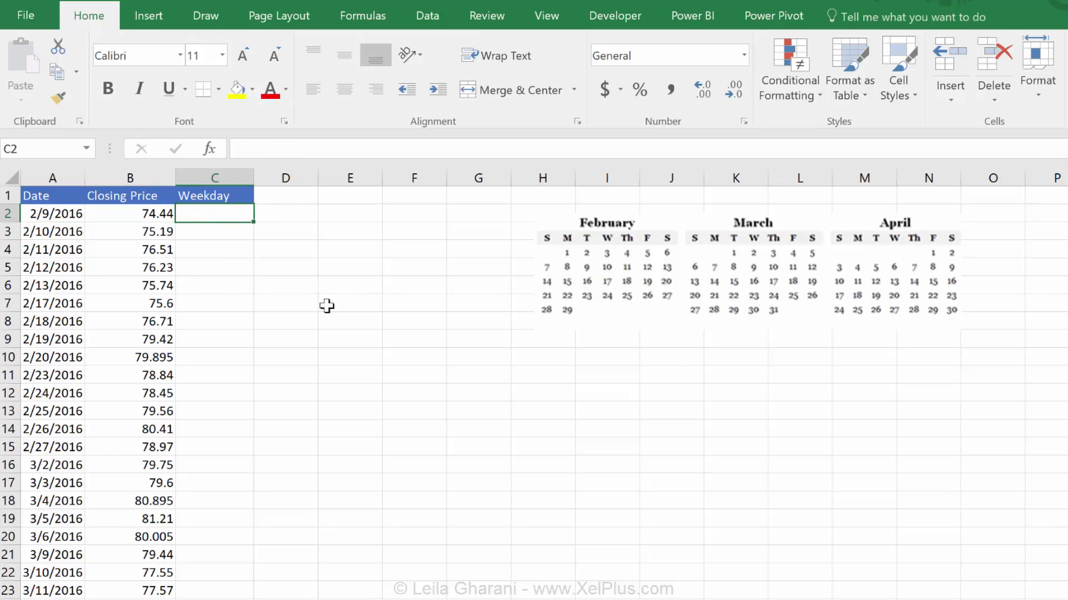
{"action": "type", "text": "=we"}
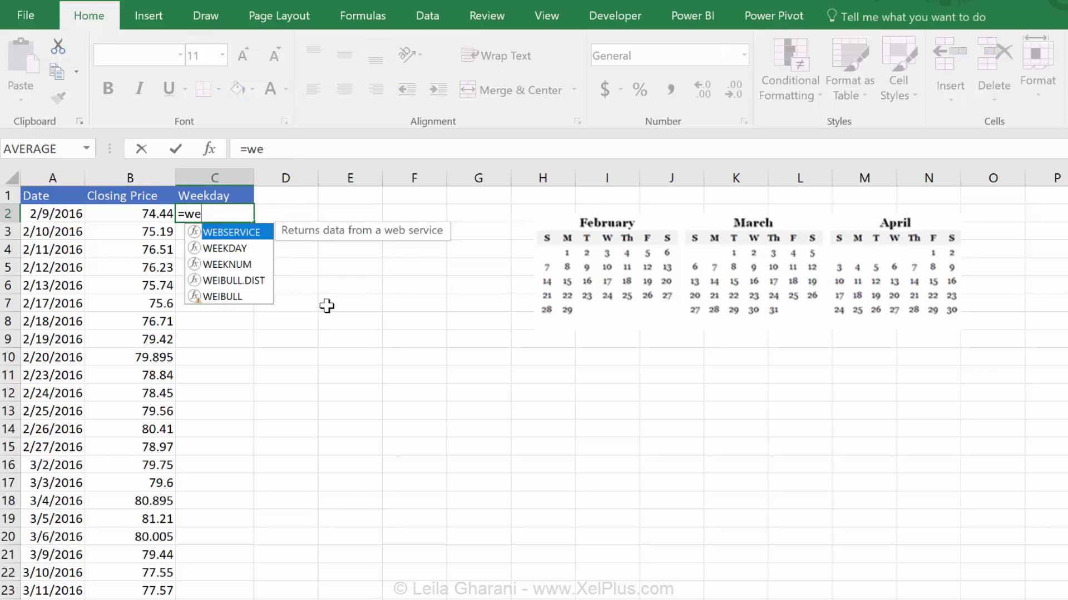
{"action": "type", "text": "ekday("}
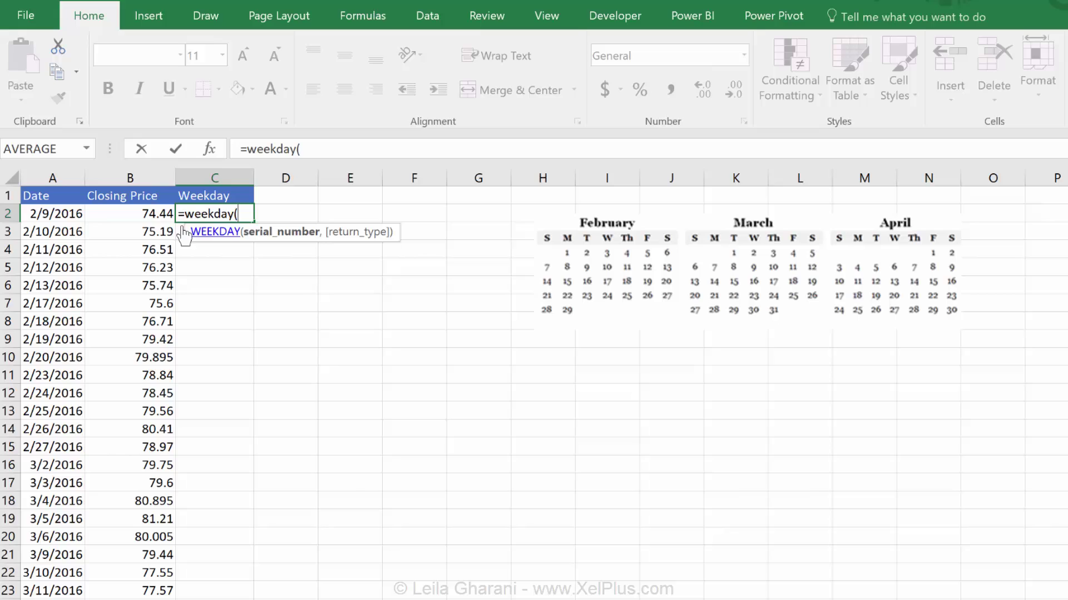
{"action": "left_click", "coordinate": [48, 213]}
{"action": "type", "text": ","}
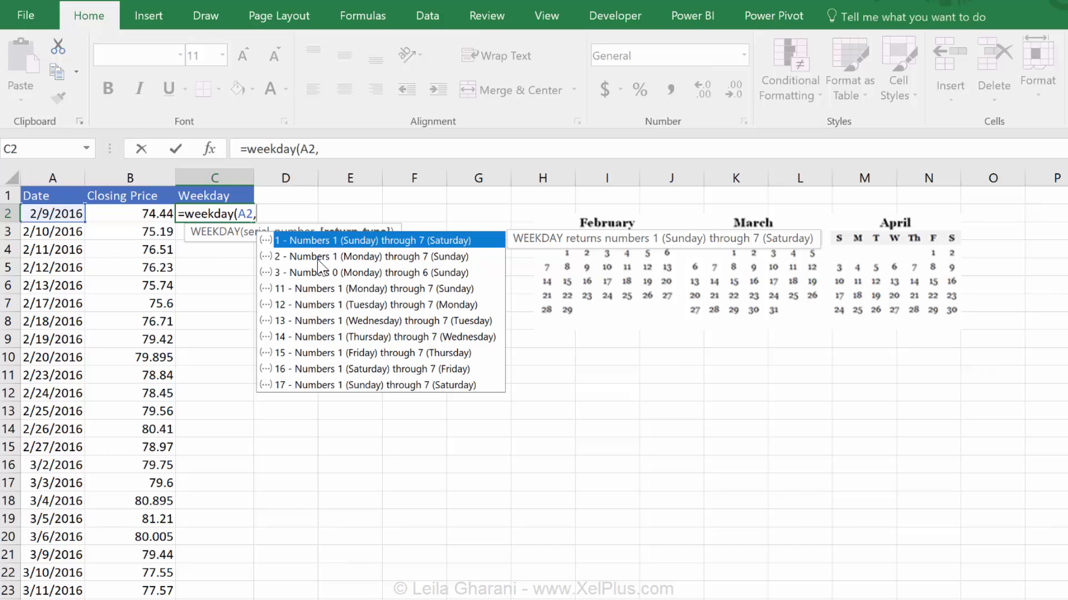
{"action": "double_click", "coordinate": [318, 258]}
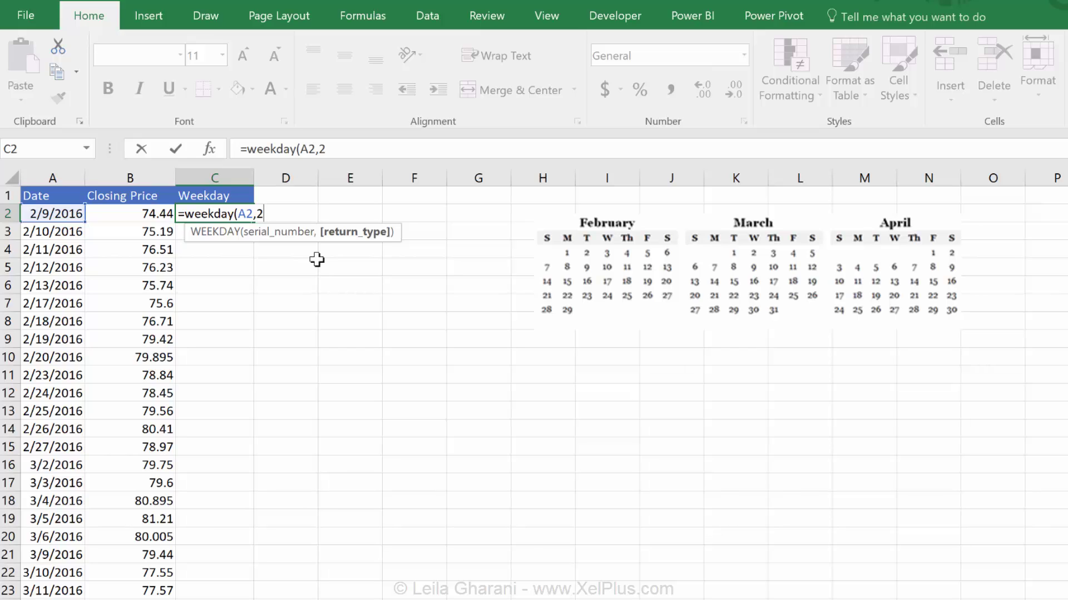
{"action": "type", "text": ")"}
{"action": "key", "text": "Return"}
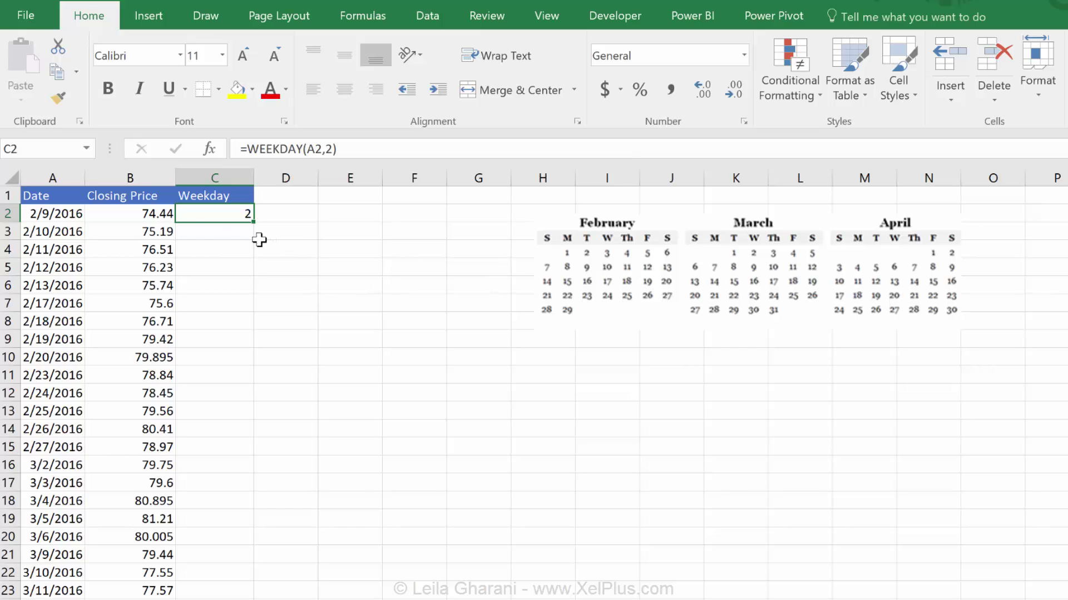
{"action": "left_click", "coordinate": [69, 217]}
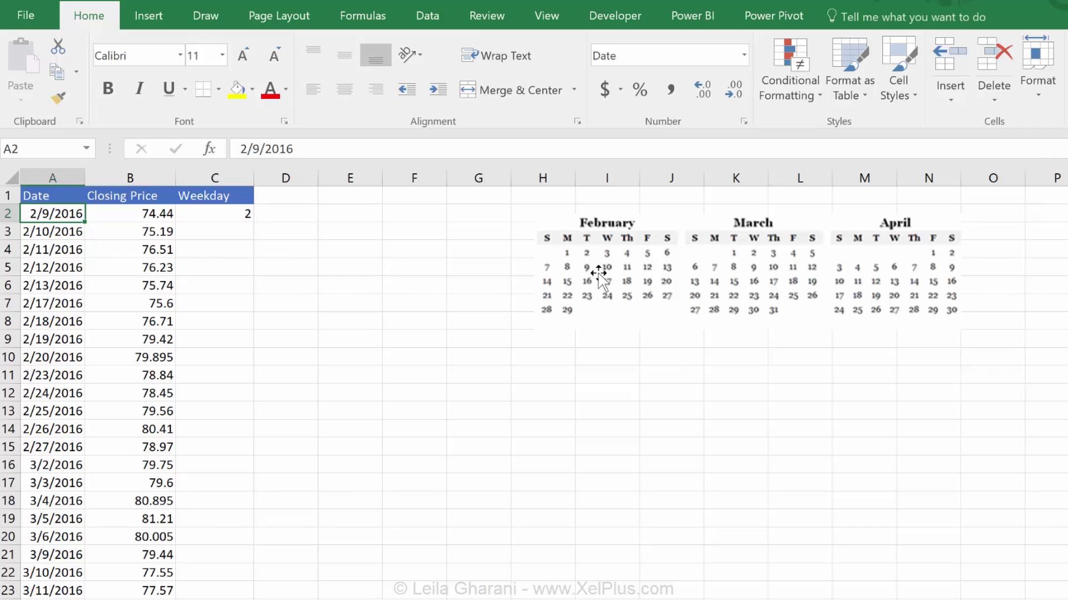
{"action": "left_click", "coordinate": [233, 213]}
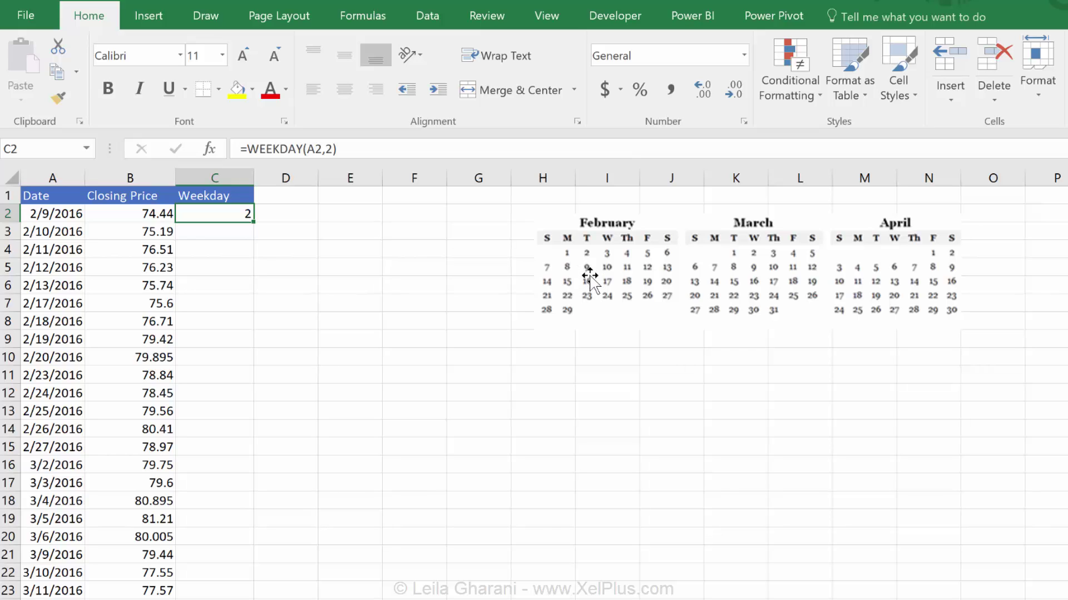
{"action": "left_click", "coordinate": [333, 149]}
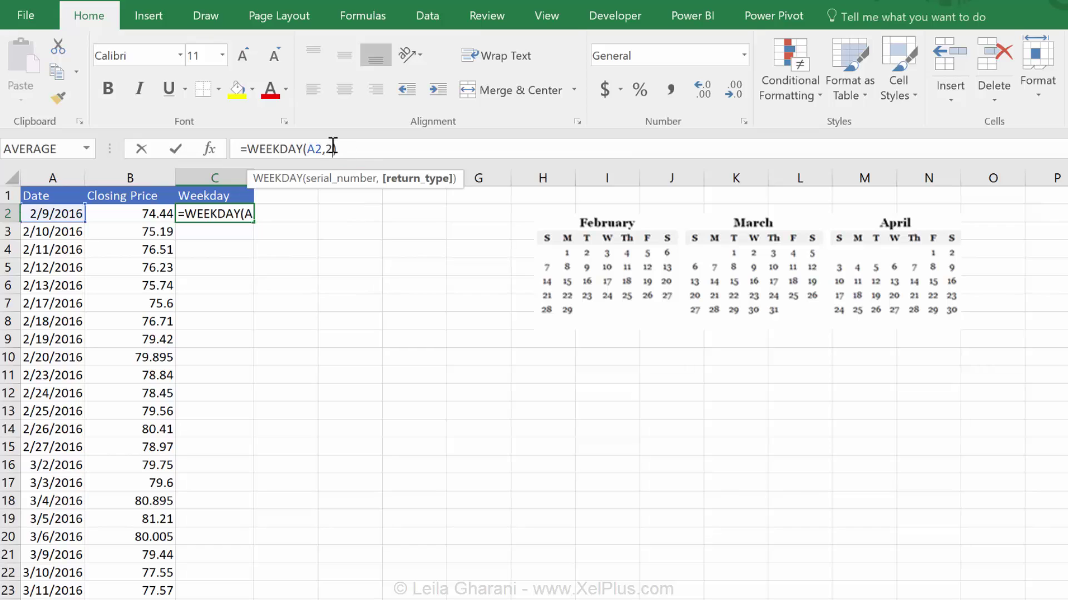
{"action": "key", "text": "BackSpace"}
{"action": "type", "text": "1"}
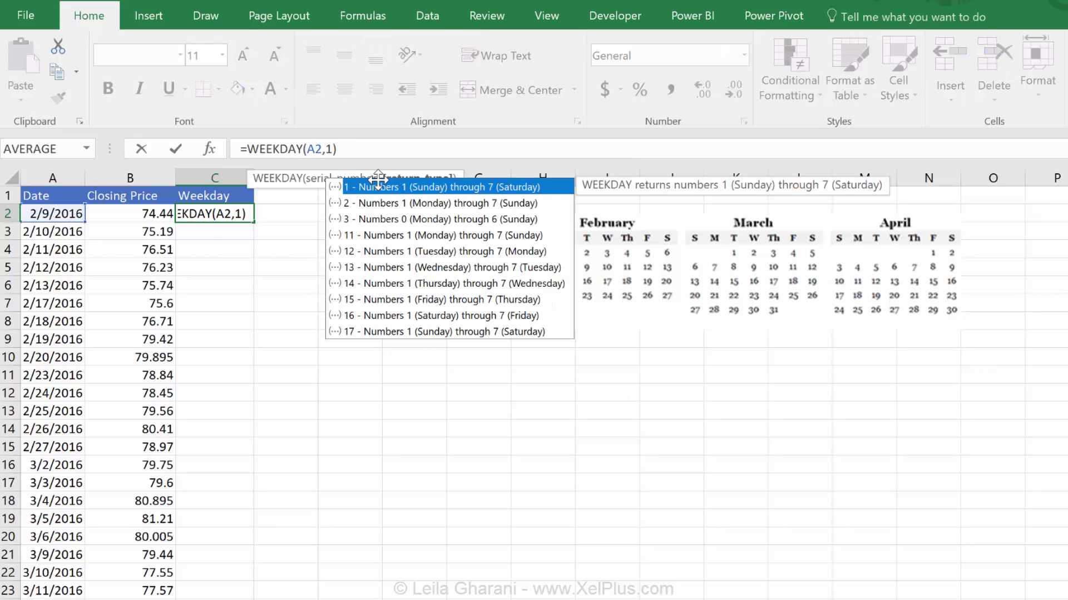
{"action": "key", "text": "ctrl+Return"}
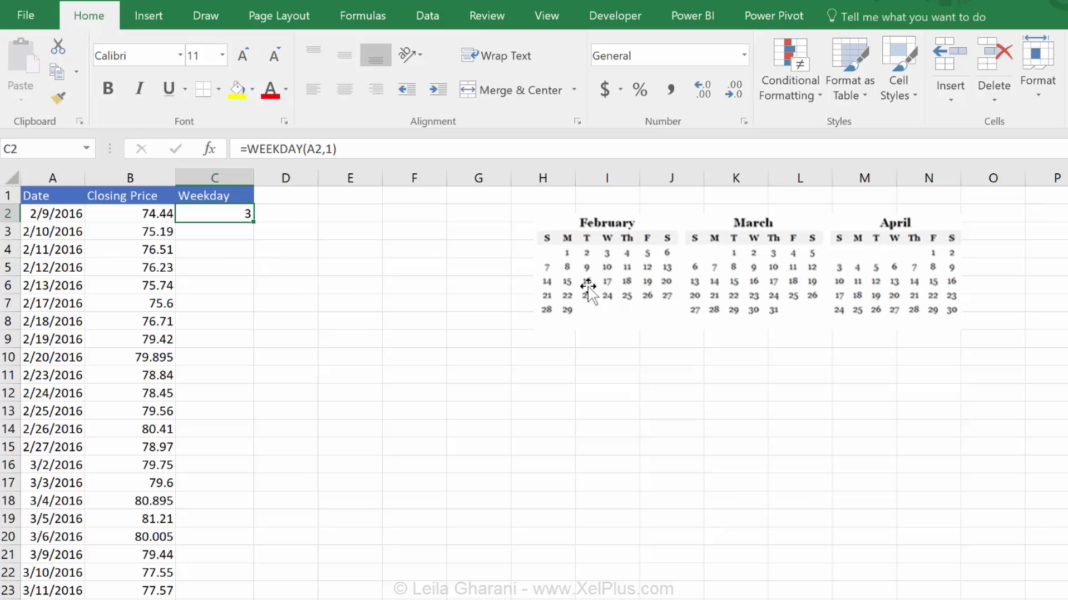
{"action": "key", "text": "F2"}
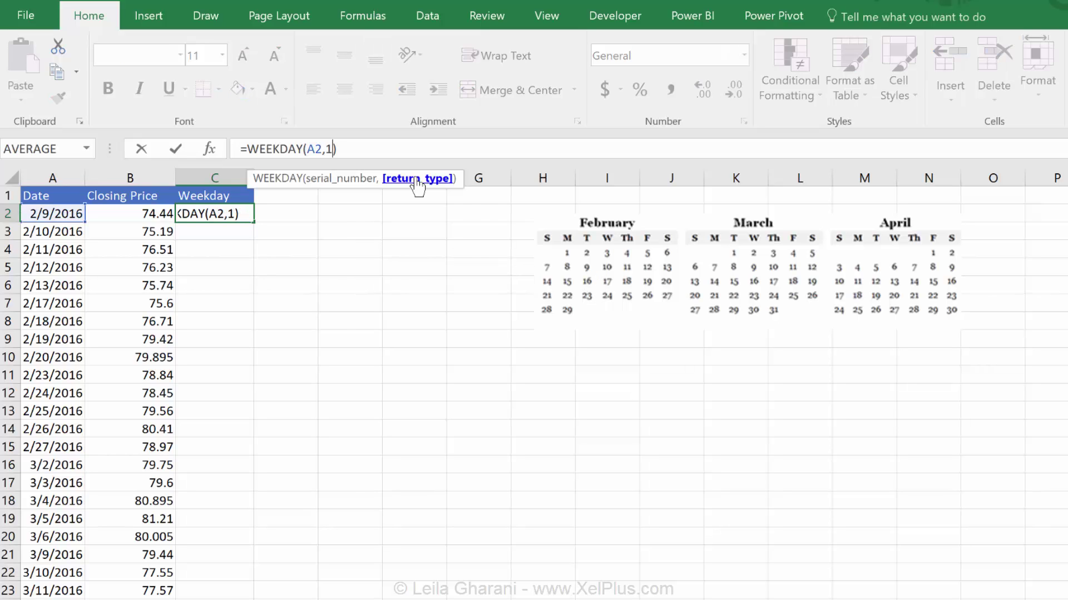
{"action": "left_click", "coordinate": [417, 179]}
{"action": "key", "text": "BackSpace"}
{"action": "type", "text": "2"}
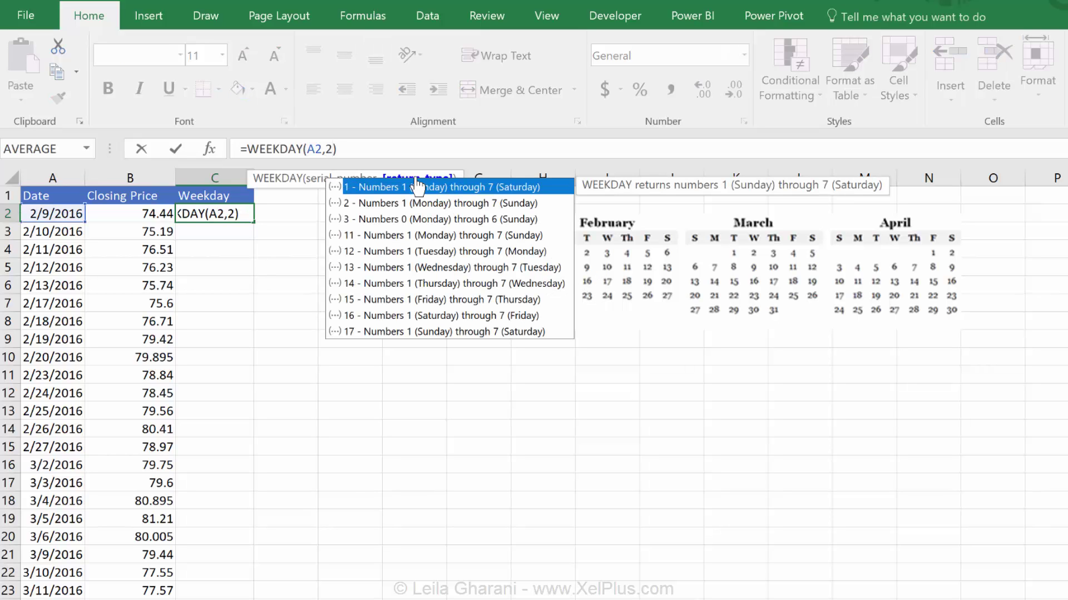
{"action": "key", "text": "ctrl+Return"}
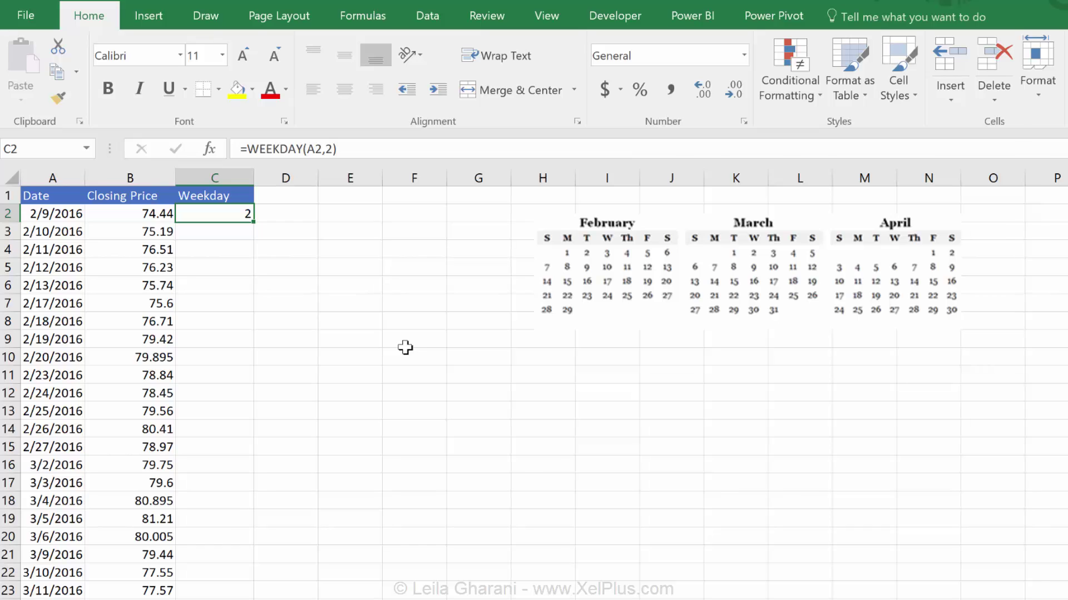
Apply the custom number format dddd to C2 so it displays Monday
{"action": "key", "text": "ctrl+1"}
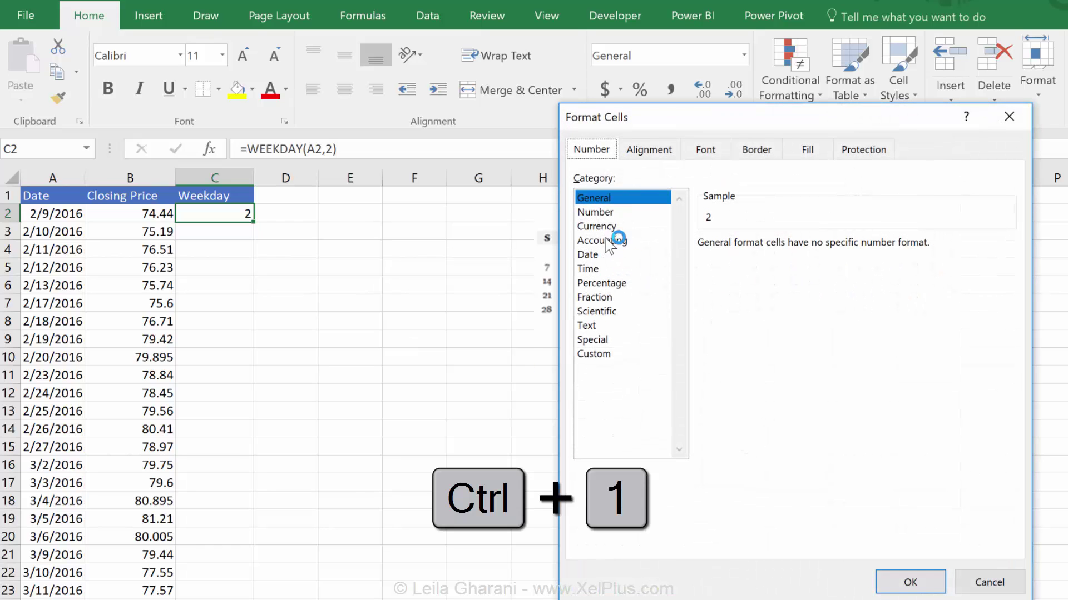
{"action": "left_click", "coordinate": [608, 357]}
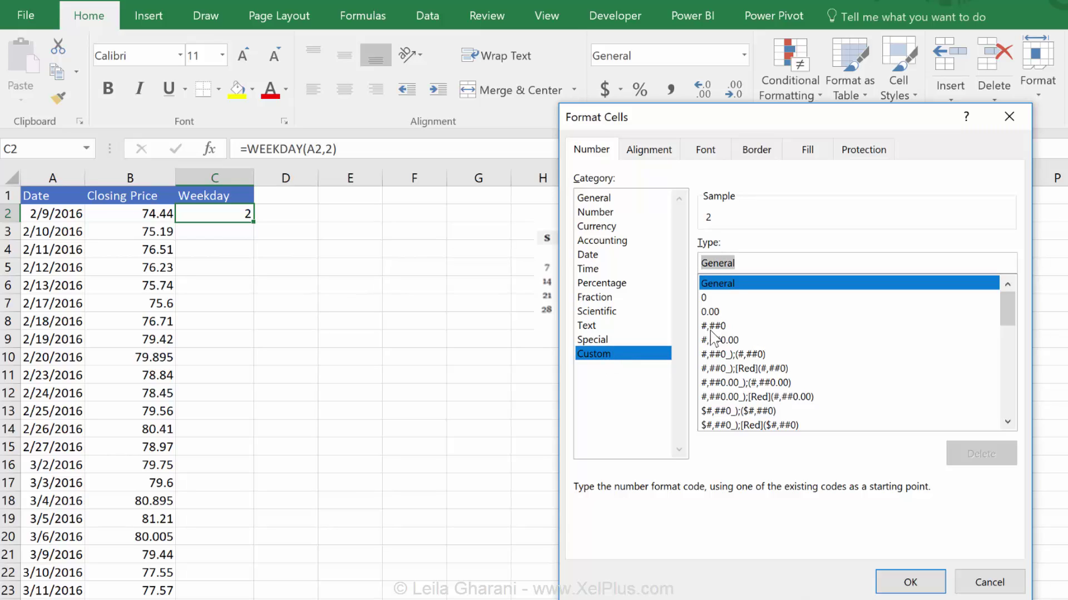
{"action": "key", "text": "BackSpace"}
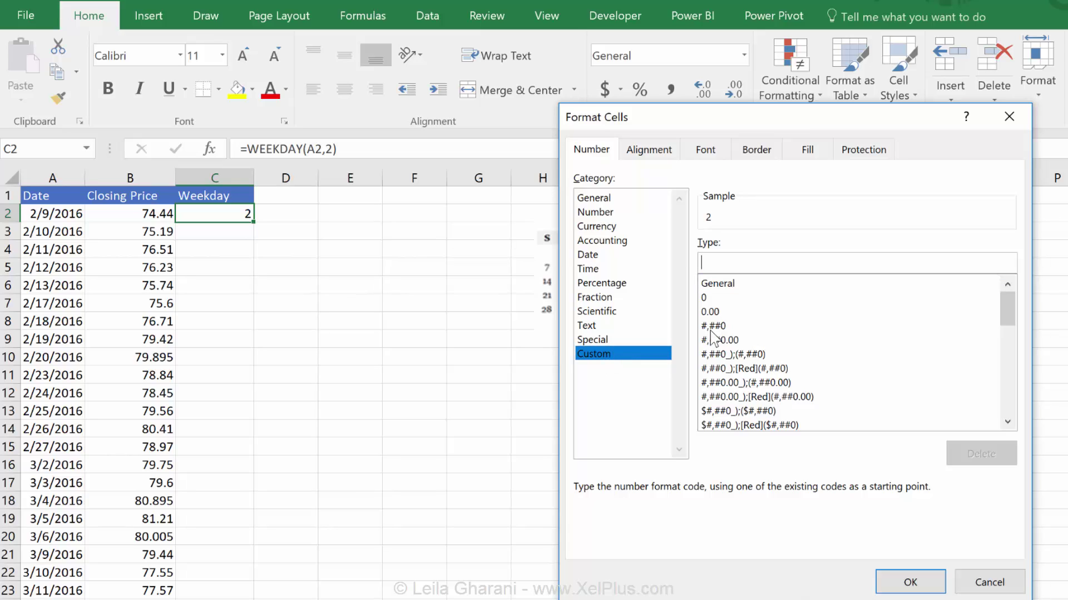
{"action": "type", "text": "d"}
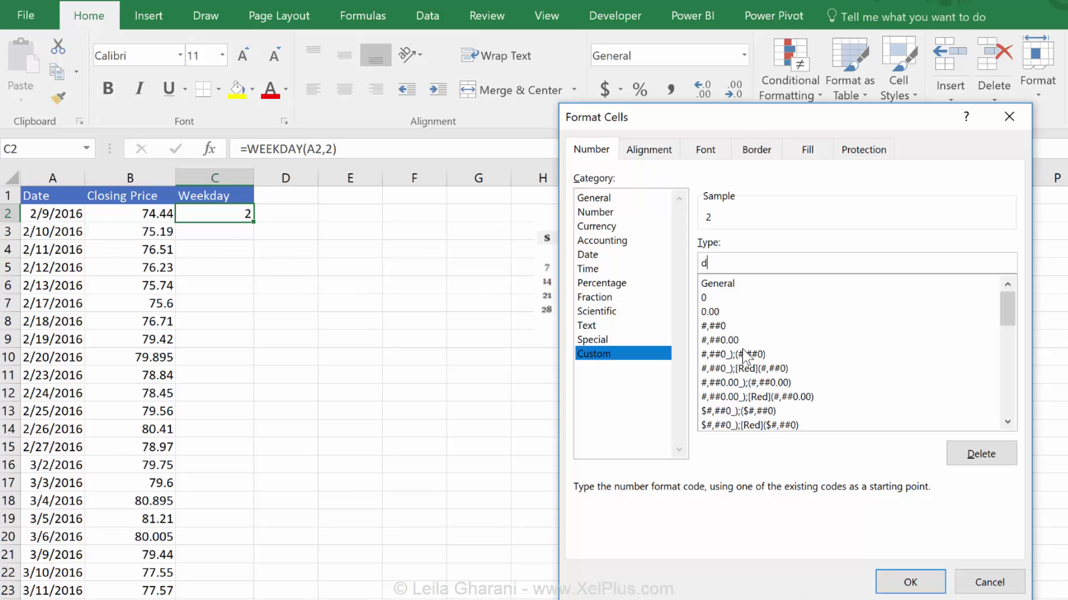
{"action": "type", "text": "ddd"}
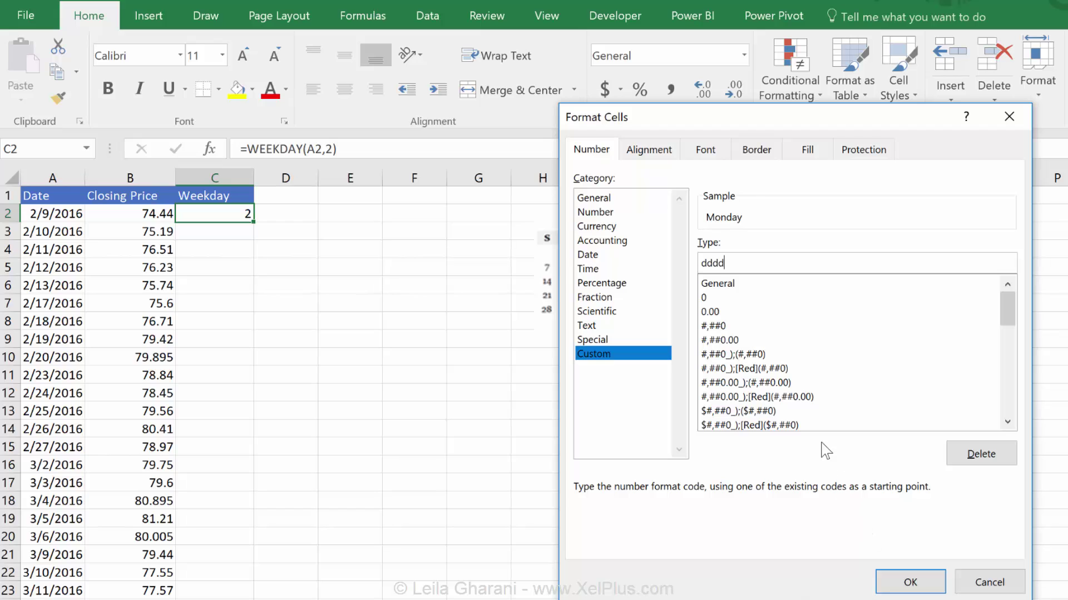
{"action": "left_click", "coordinate": [912, 581]}
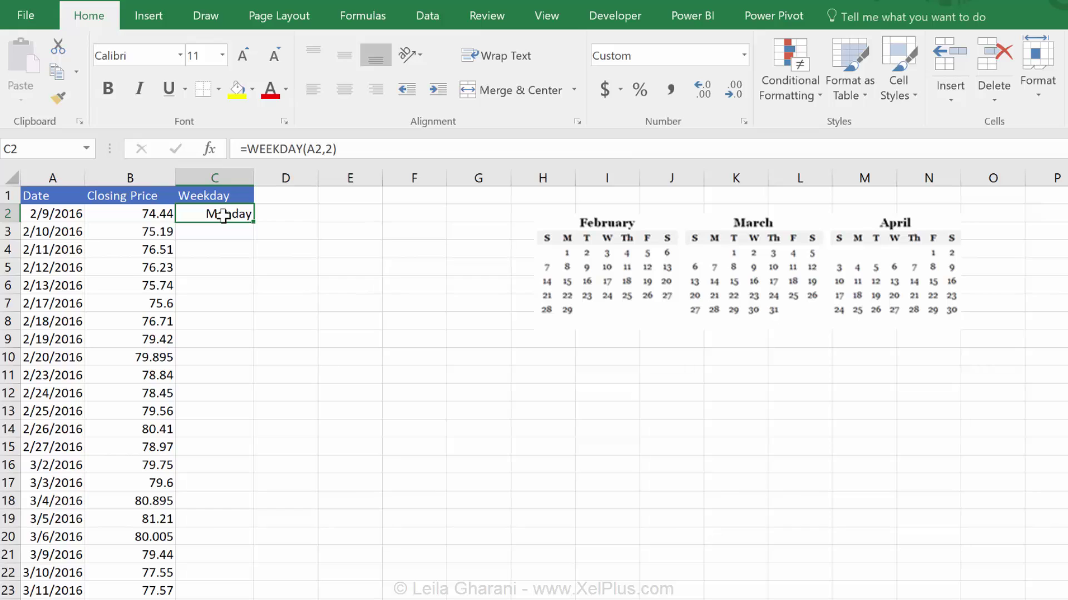
Change C2 to =WEEKDAY(A2) and fill it down column C so every row shows a day name
{"action": "double_click", "coordinate": [330, 150]}
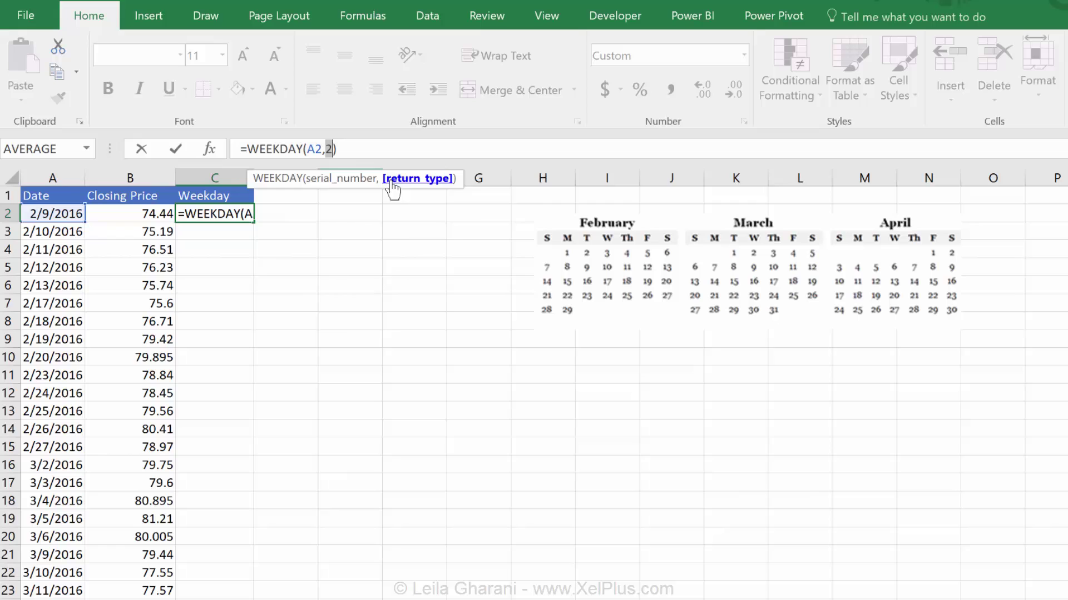
{"action": "key", "text": "BackSpace"}
{"action": "key", "text": "BackSpace"}
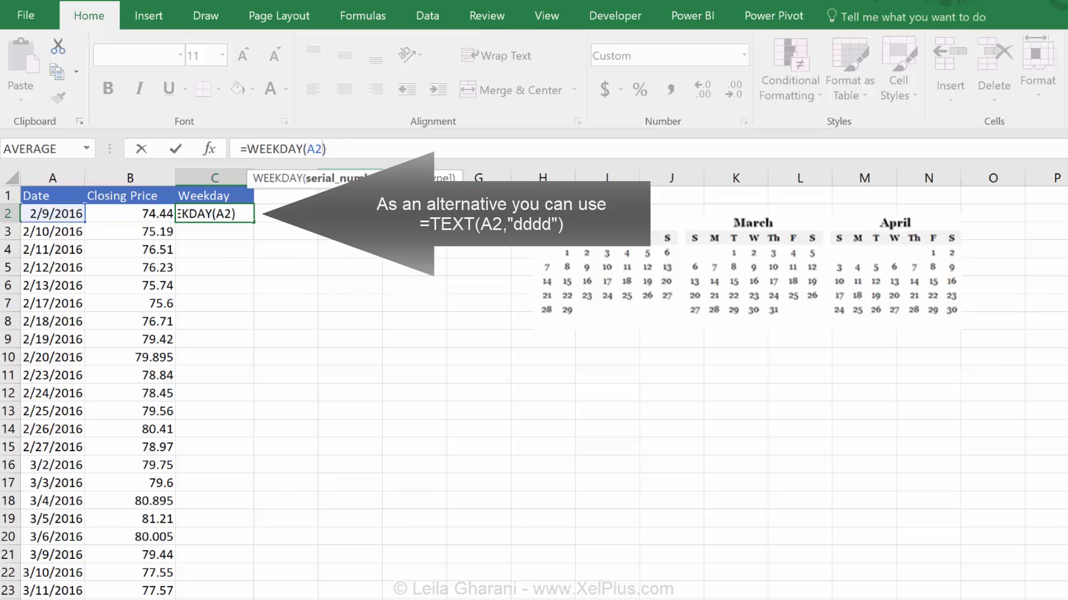
{"action": "key", "text": "ctrl+Return"}
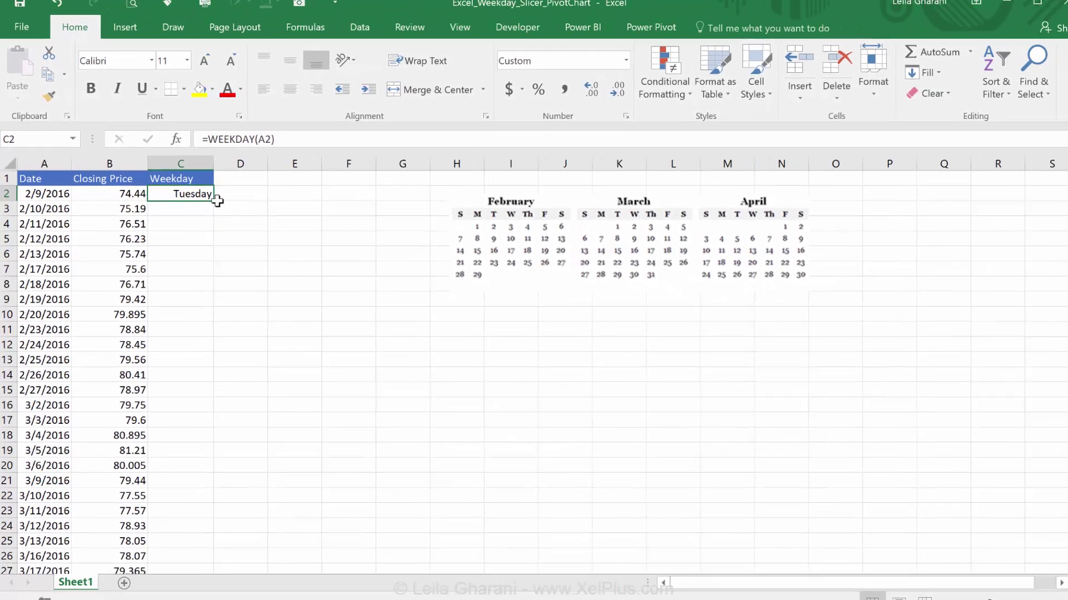
{"action": "double_click", "coordinate": [212, 199]}
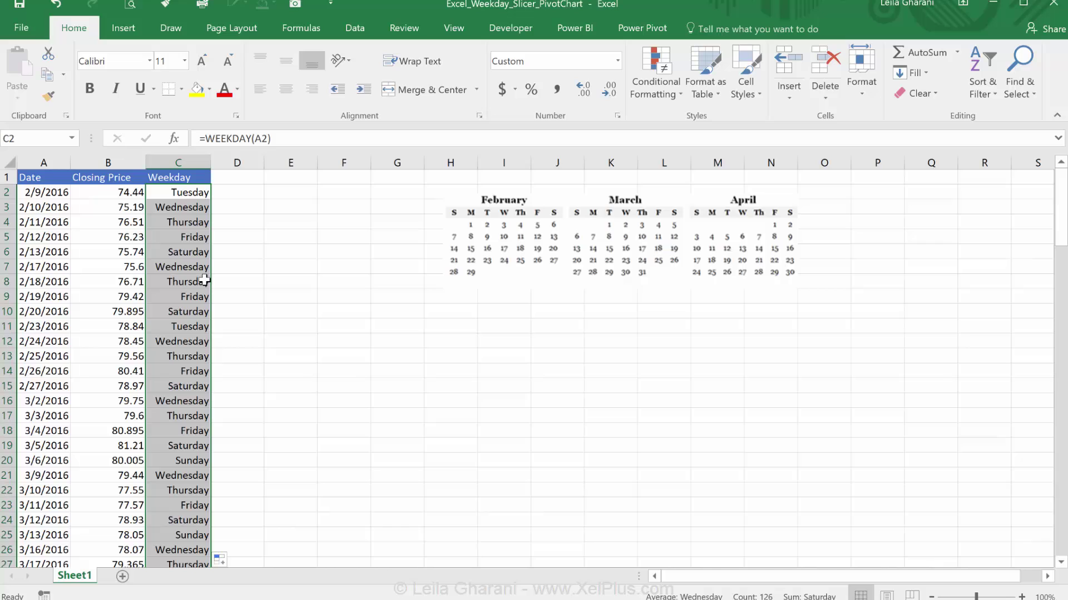
{"action": "left_click", "coordinate": [46, 495]}
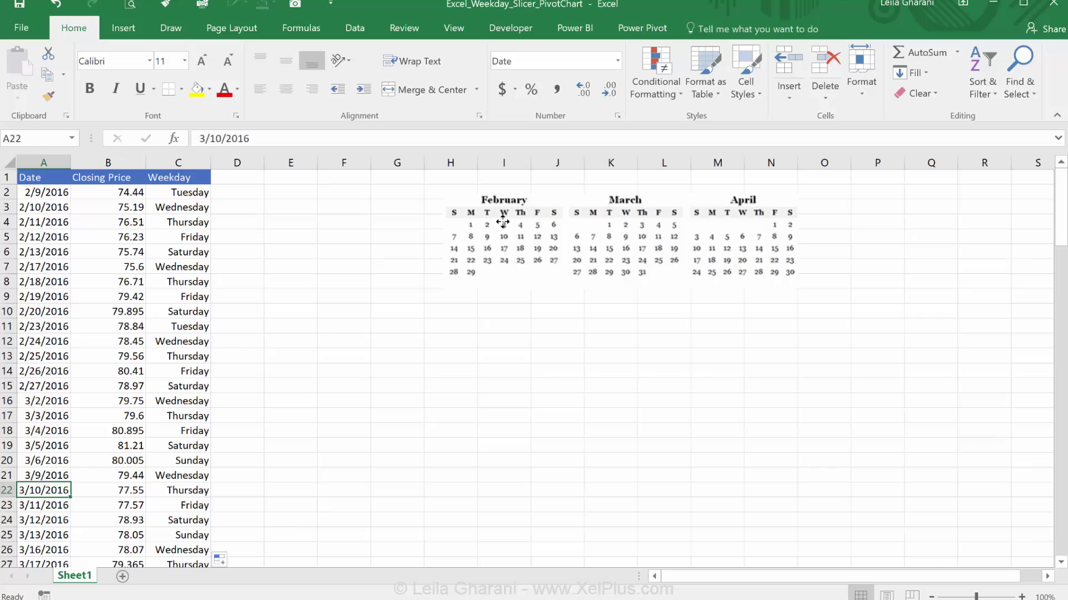
Move the calendar picture to the sheet's lower right and start converting the price data to a table
{"action": "left_click_drag", "start_coordinate": [500, 224], "coordinate": [847, 556]}
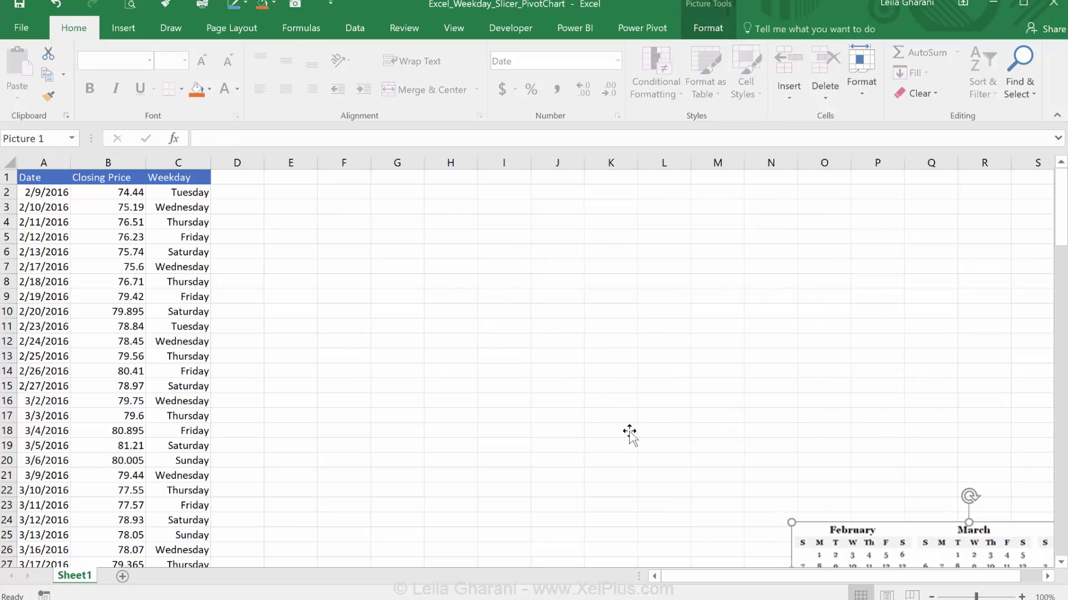
{"action": "left_click", "coordinate": [405, 280]}
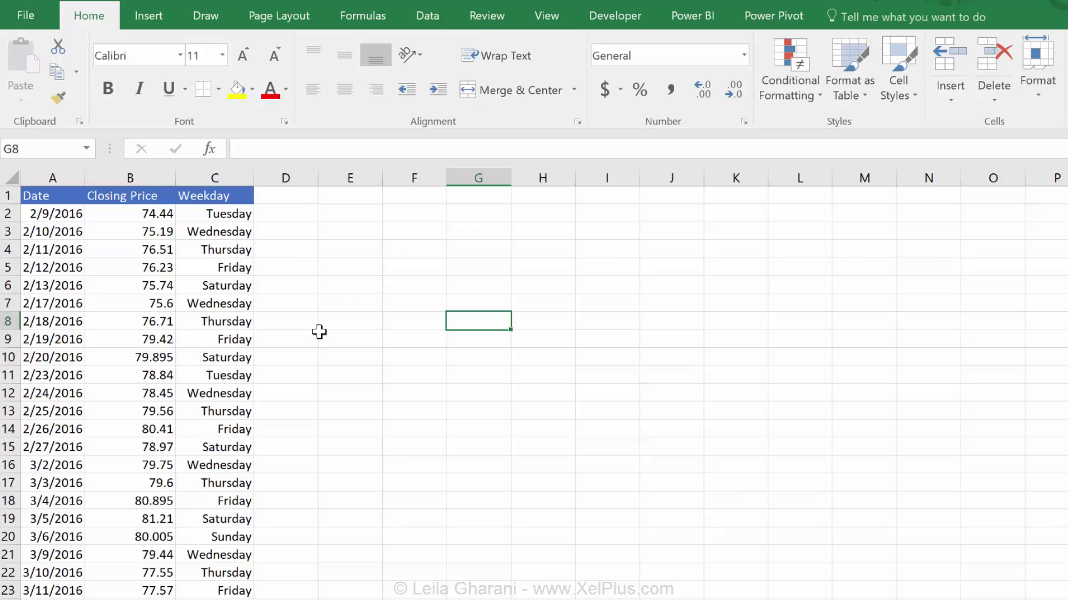
{"action": "left_click", "coordinate": [115, 337]}
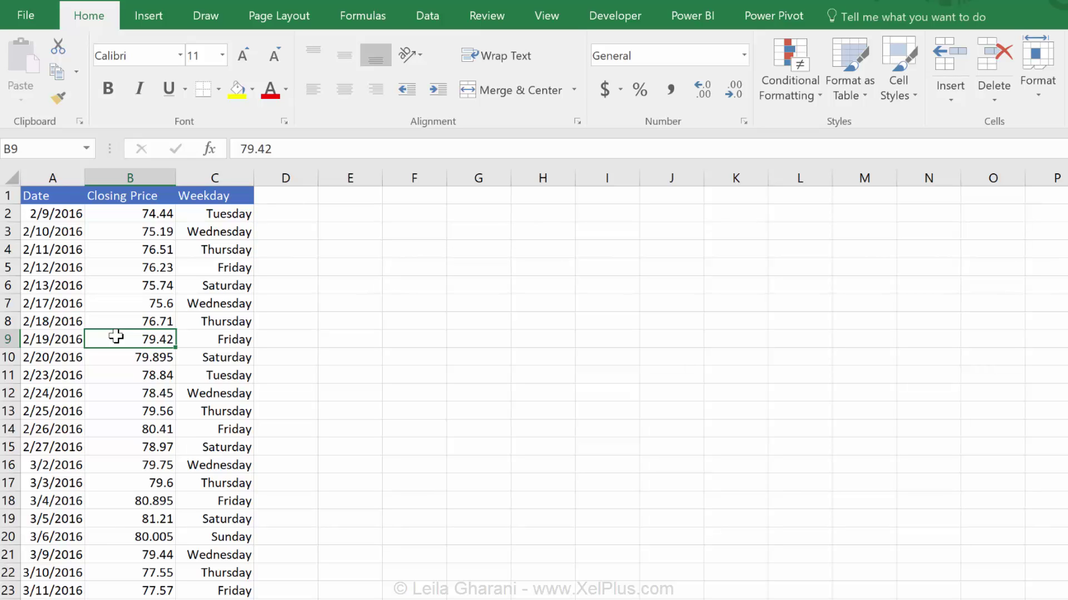
{"action": "key", "text": "ctrl+t"}
Create the table from the price data and clear its table style
{"action": "left_click", "coordinate": [764, 402]}
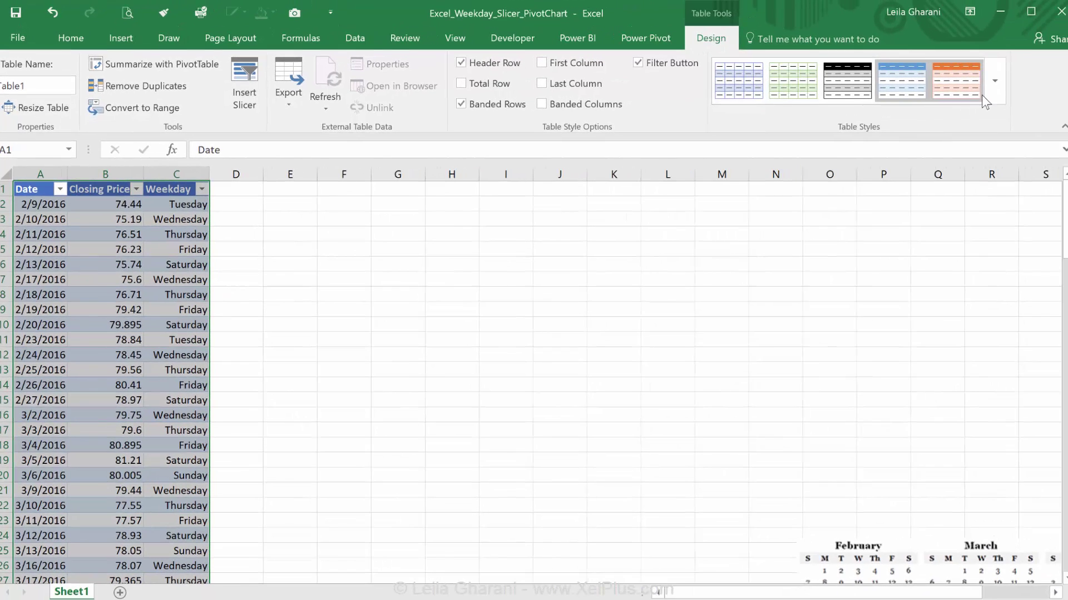
{"action": "left_click", "coordinate": [989, 92]}
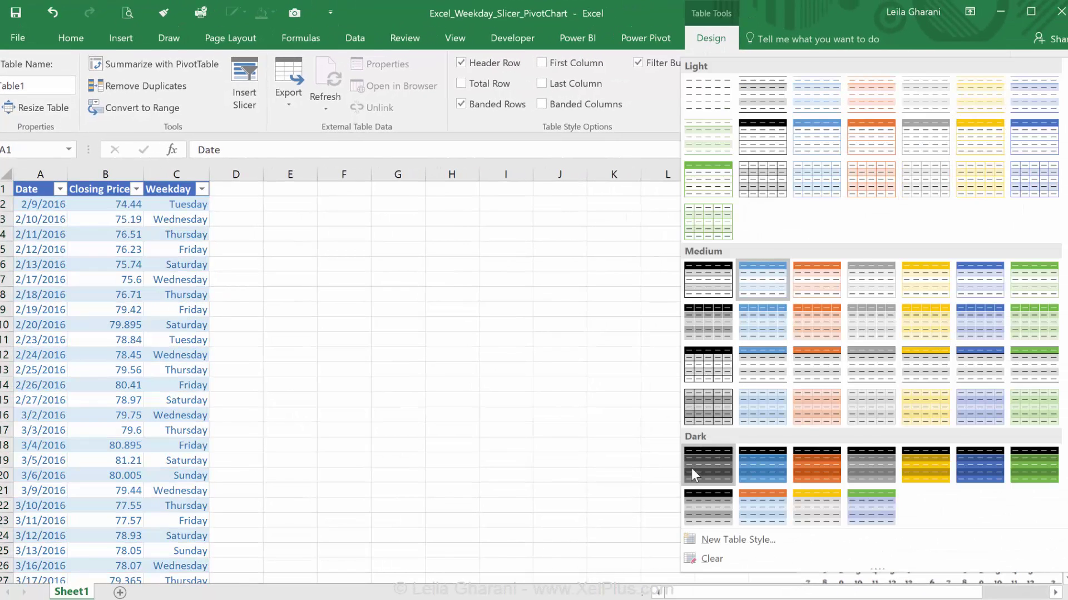
{"action": "left_click", "coordinate": [715, 559]}
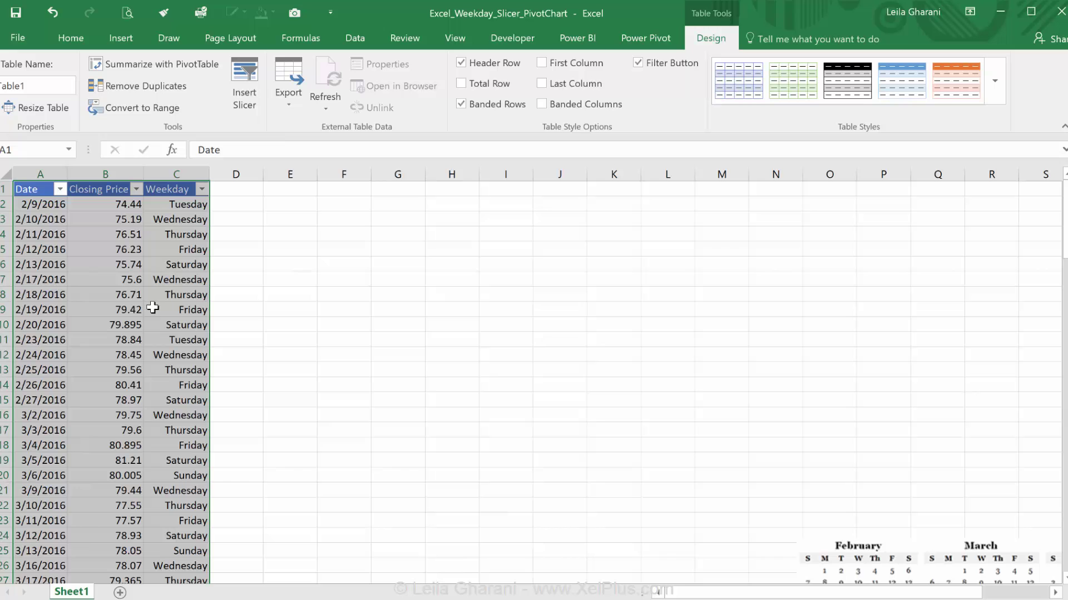
{"action": "left_click", "coordinate": [151, 307]}
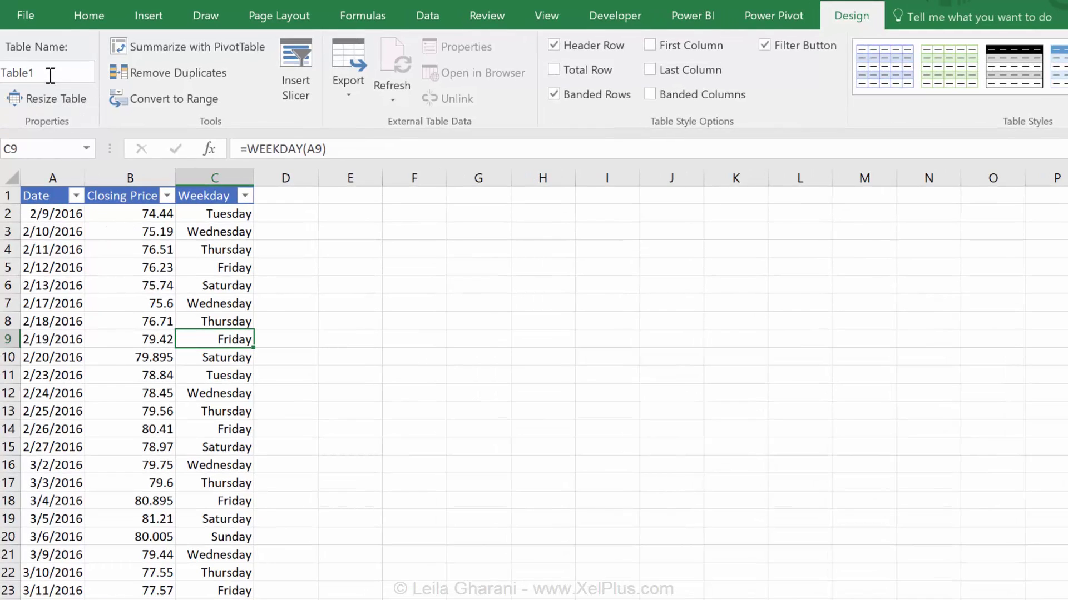
Rename the table from Table1 to Prices
{"action": "left_click_drag", "start_coordinate": [49, 67], "coordinate": [4, 64]}
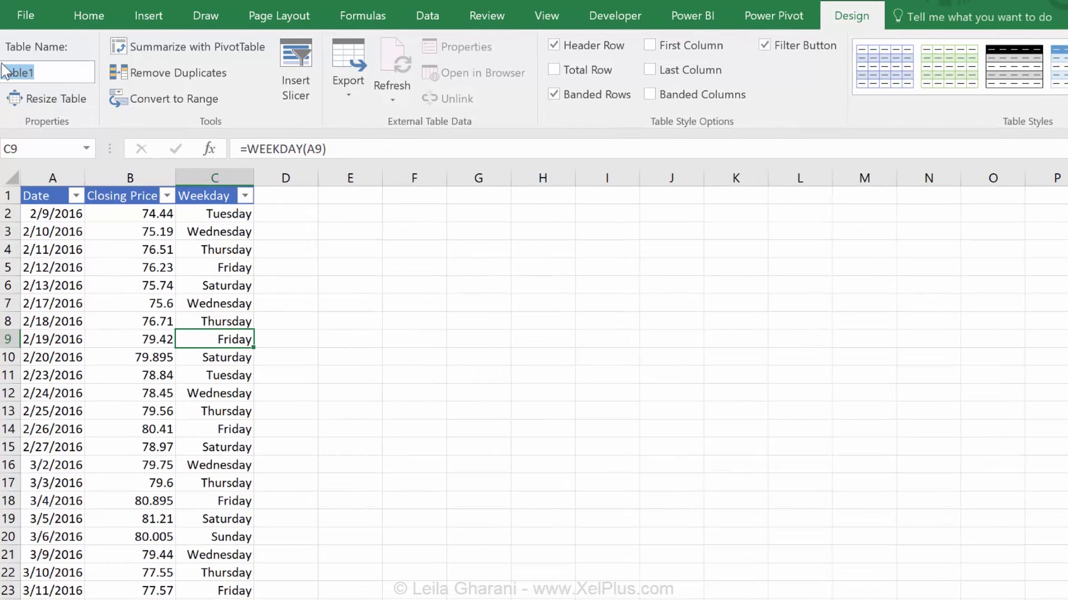
{"action": "key", "text": "BackSpace"}
{"action": "type", "text": "Prices"}
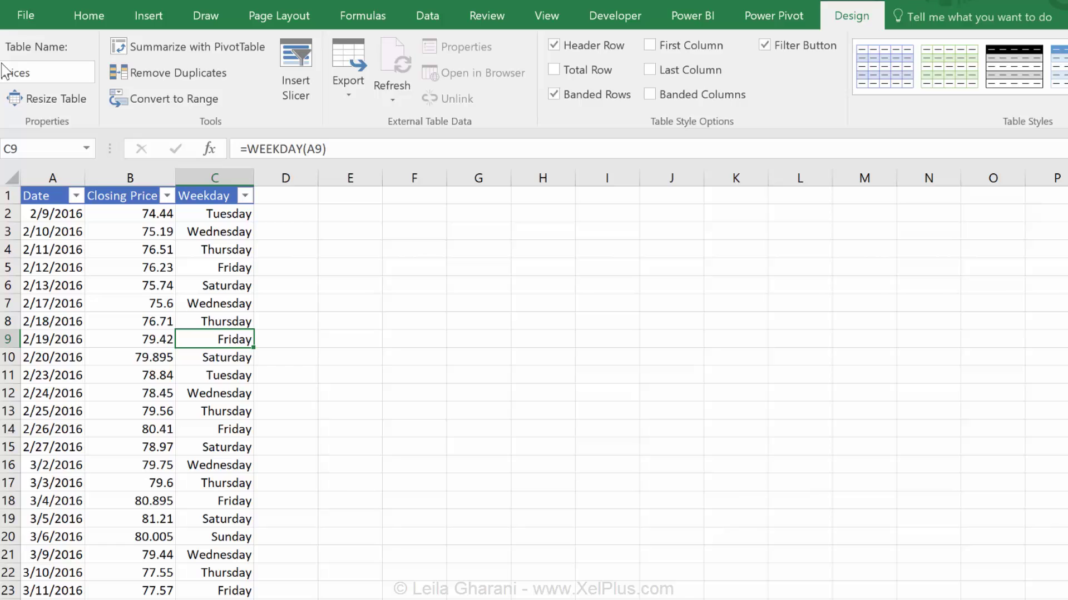
Insert an empty PivotTable from the Prices table at cell E1 of Sheet1
{"action": "left_click", "coordinate": [173, 51]}
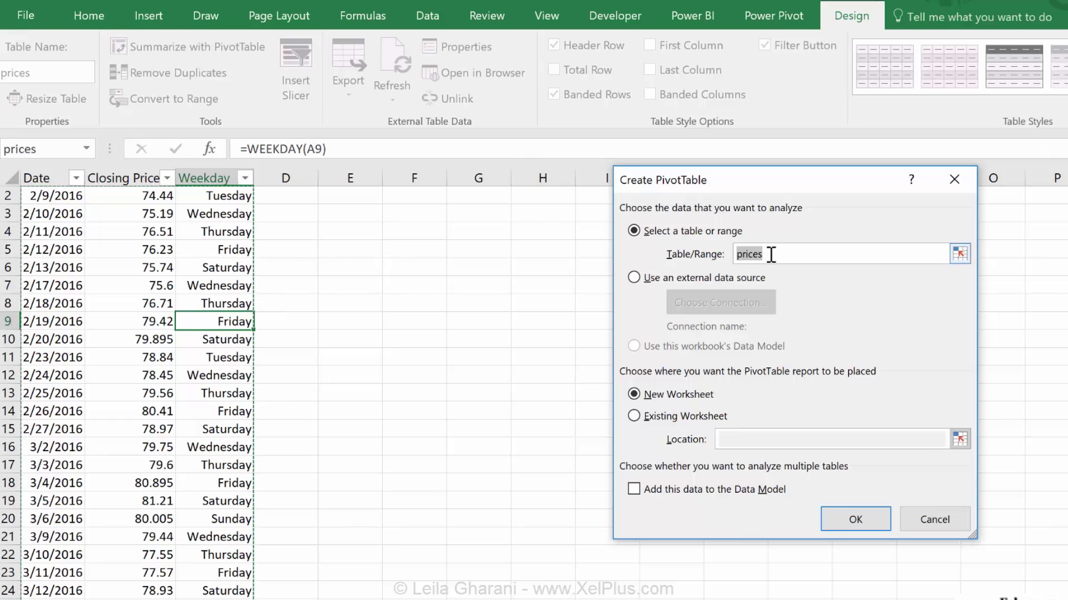
{"action": "left_click", "coordinate": [639, 419]}
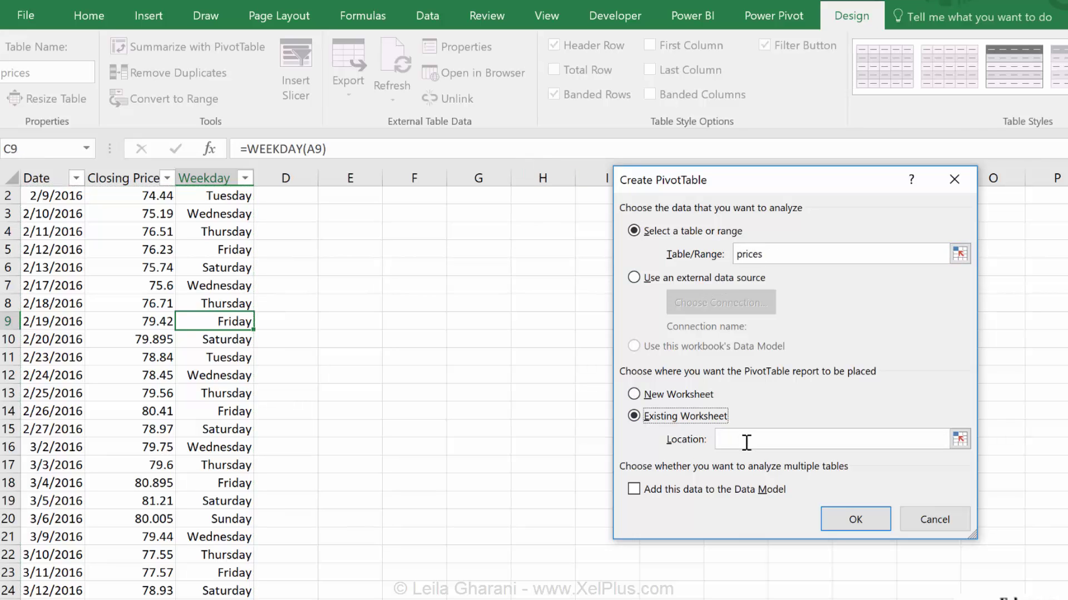
{"action": "left_click", "coordinate": [353, 199]}
{"action": "scroll", "coordinate": [363, 203], "scroll_direction": "up", "scroll_amount": 1}
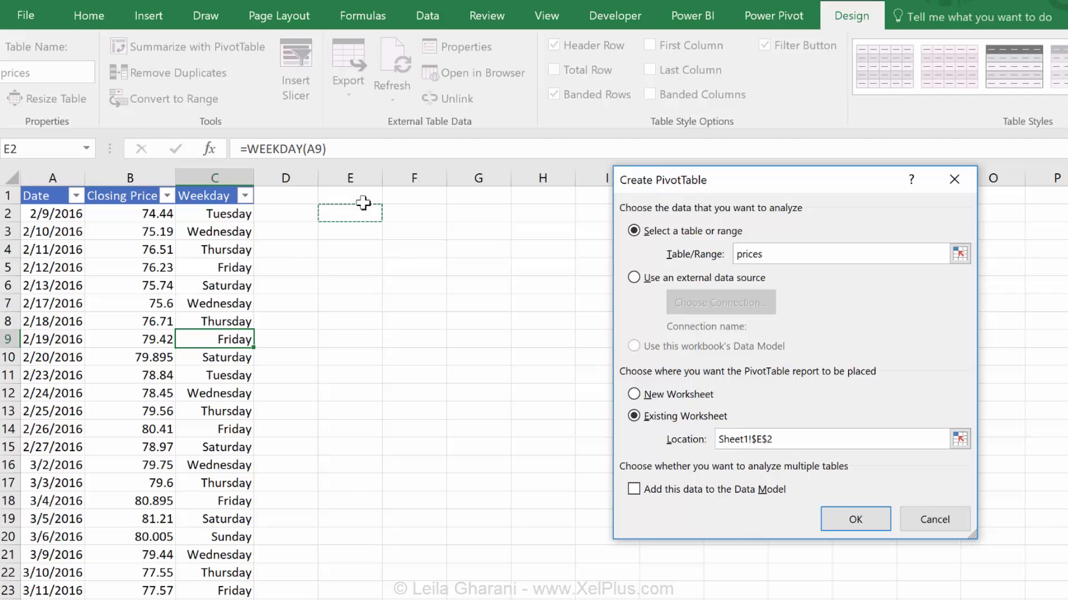
{"action": "left_click", "coordinate": [363, 199]}
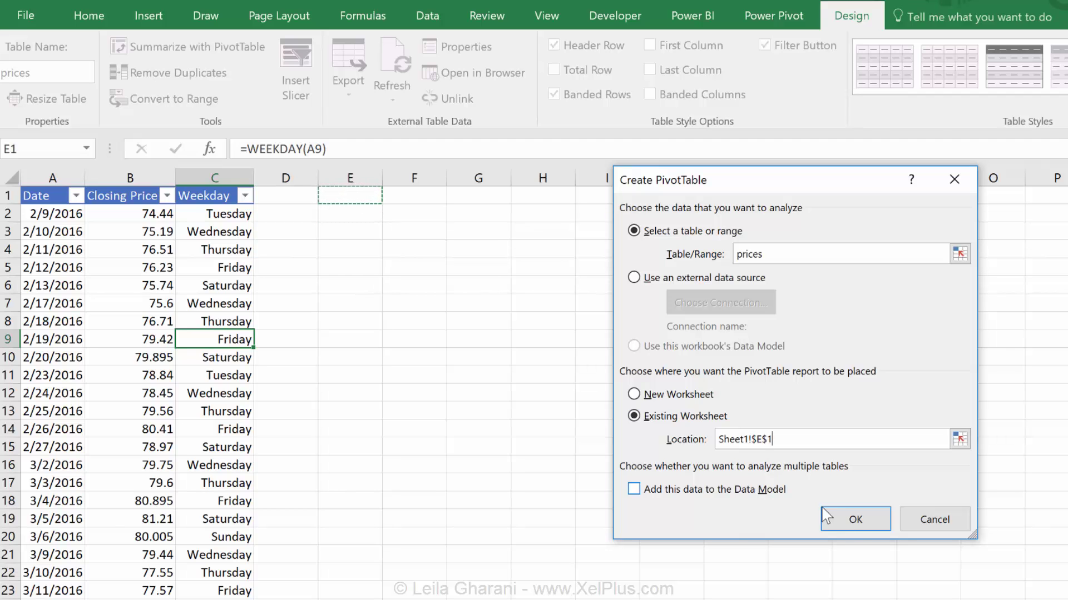
{"action": "left_click", "coordinate": [854, 522]}
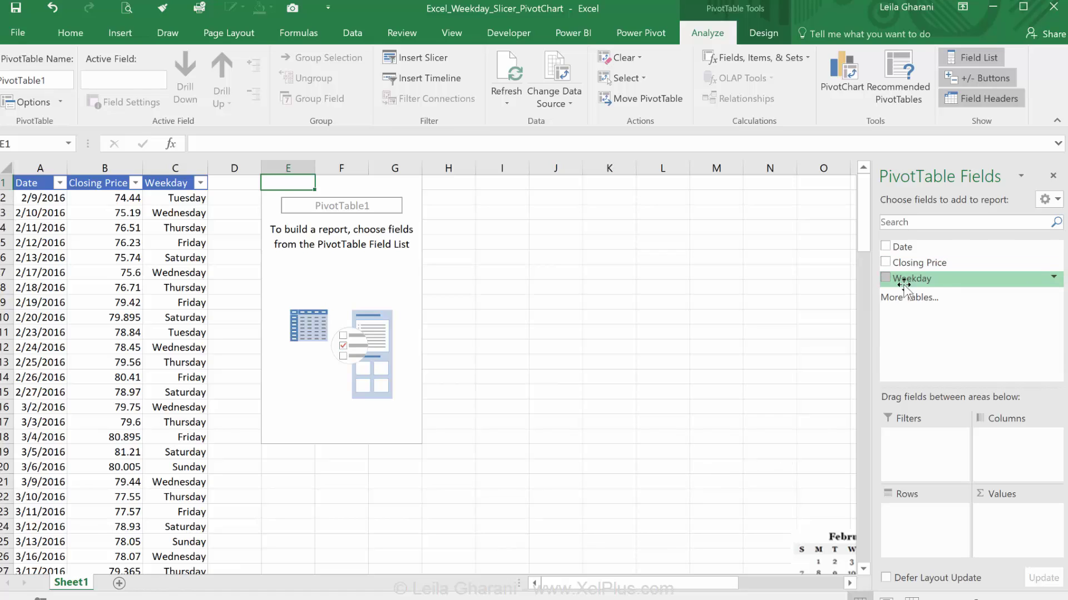
Add Weekday as pivot rows and Sum of Closing Price as values
{"action": "left_click", "coordinate": [886, 278]}
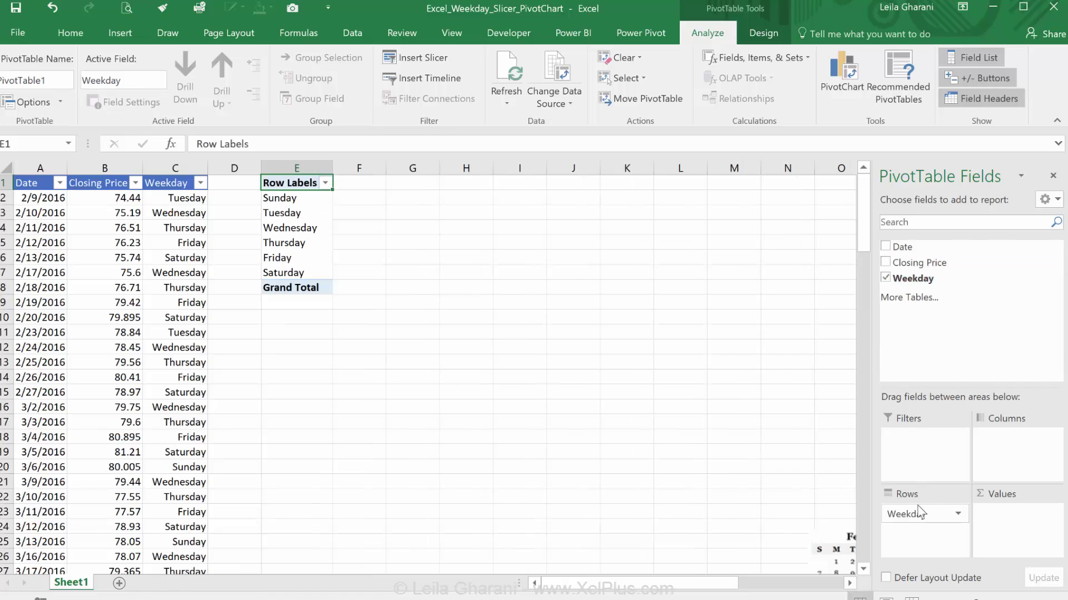
{"action": "left_click", "coordinate": [885, 262]}
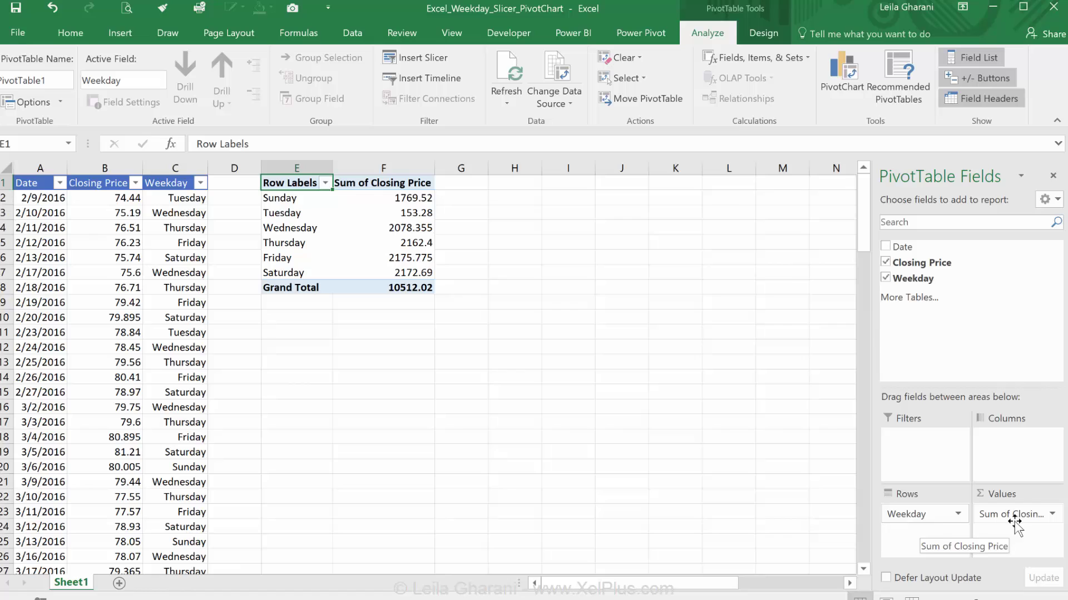
{"action": "left_click", "coordinate": [1052, 515]}
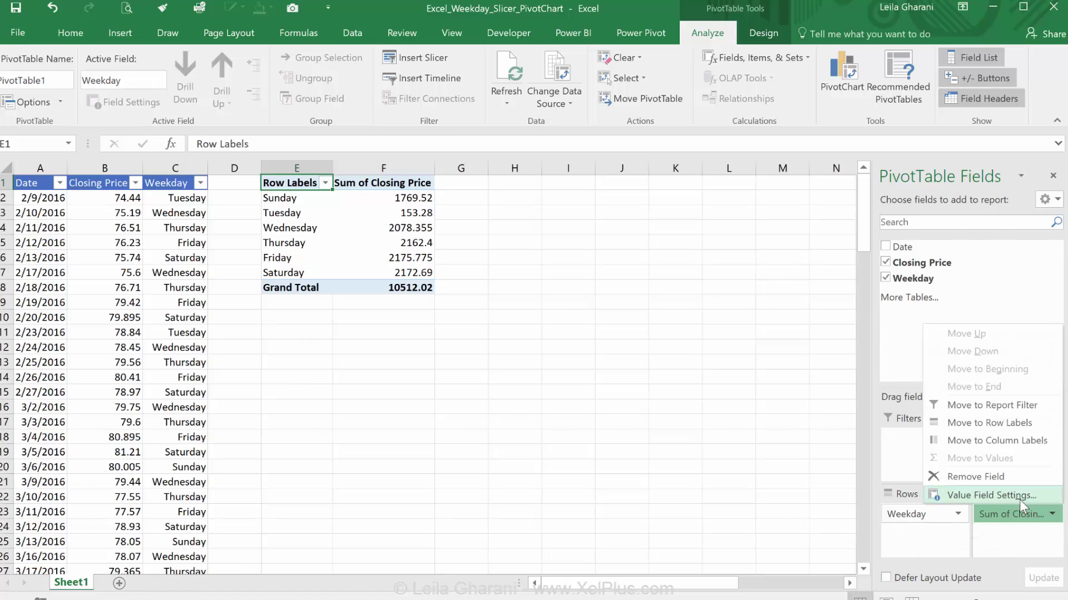
Summarize Closing Price by Average, formatted as Number with 2 decimal places
{"action": "left_click", "coordinate": [1019, 500]}
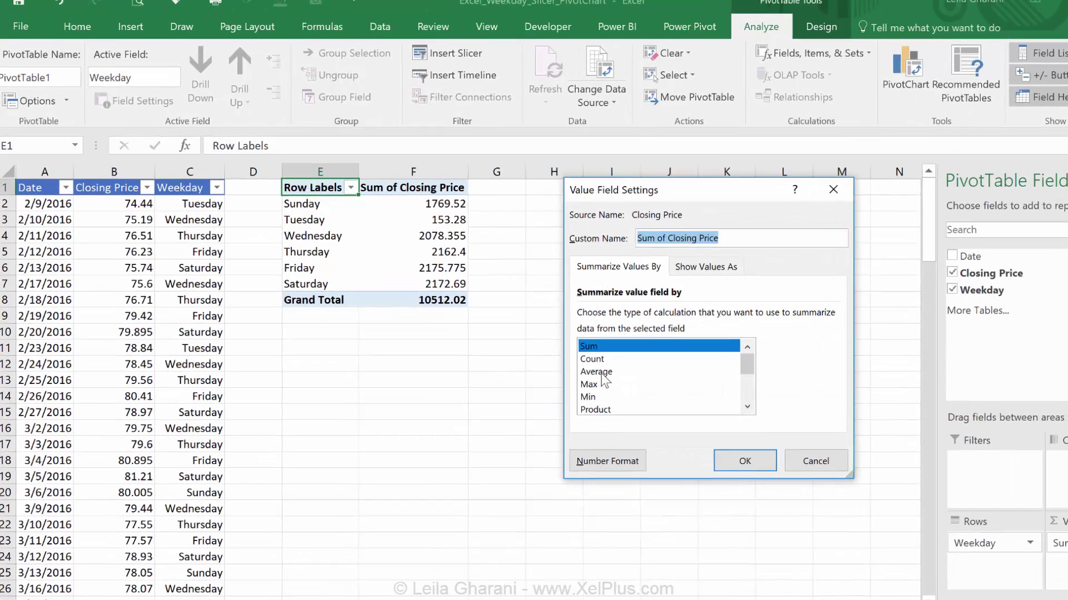
{"action": "left_click", "coordinate": [558, 354]}
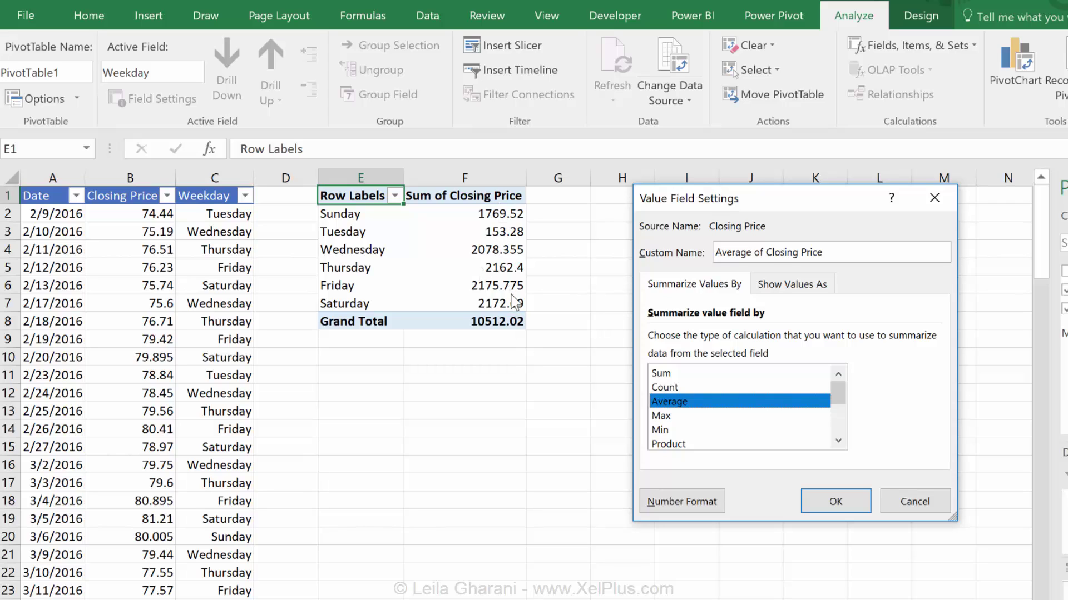
{"action": "left_click", "coordinate": [685, 504]}
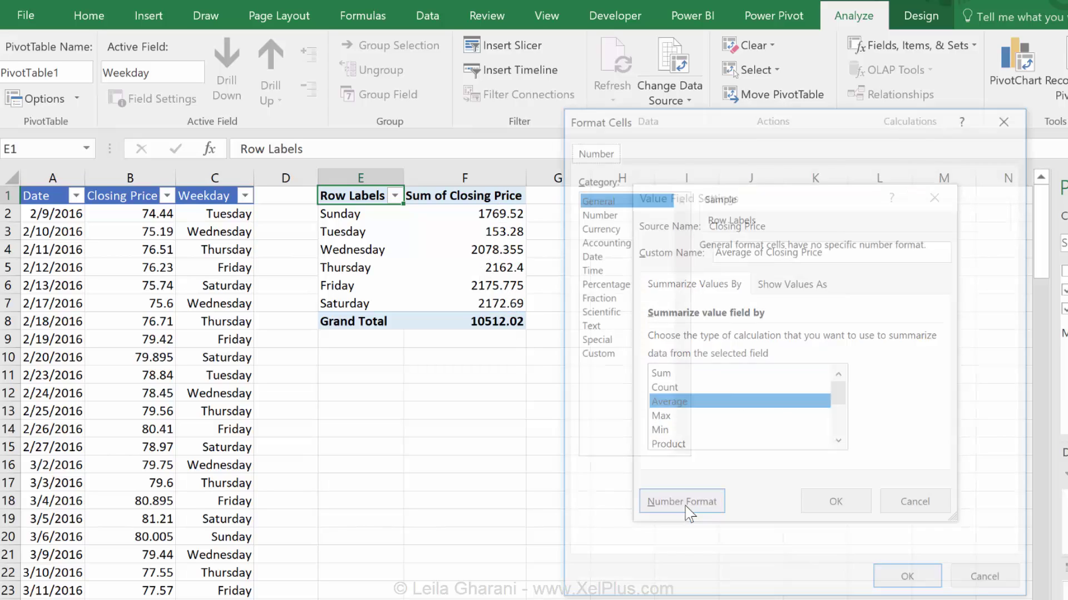
{"action": "left_click", "coordinate": [616, 215]}
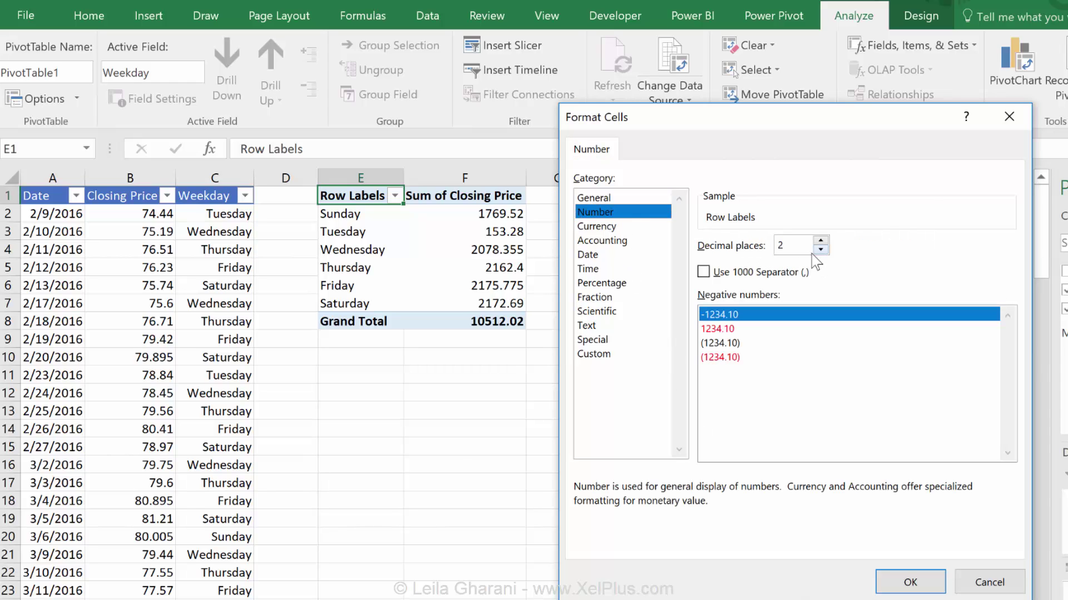
{"action": "left_click", "coordinate": [912, 581]}
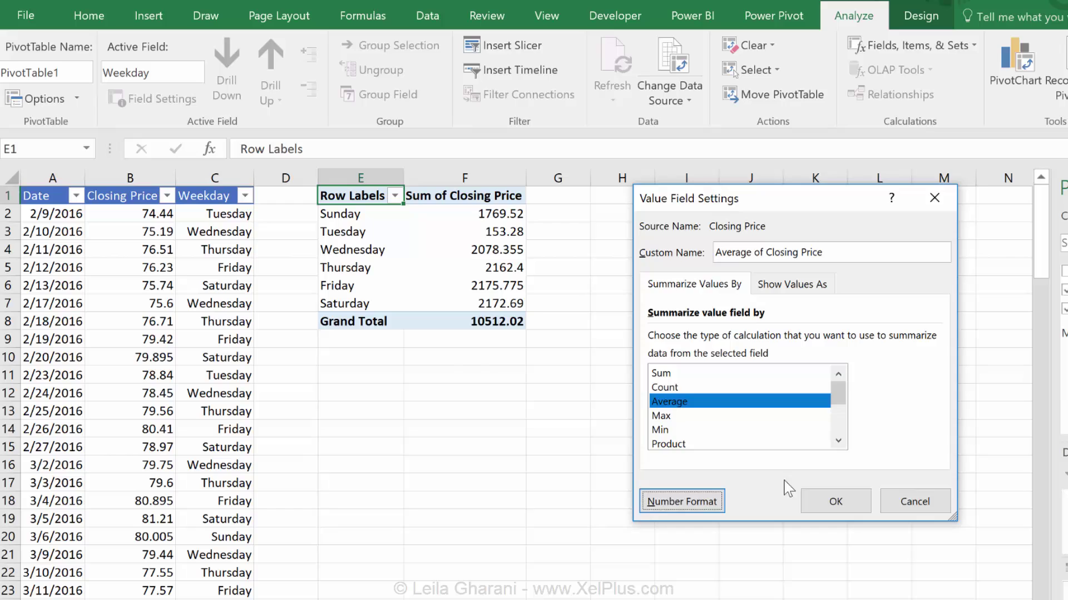
{"action": "left_click", "coordinate": [816, 501]}
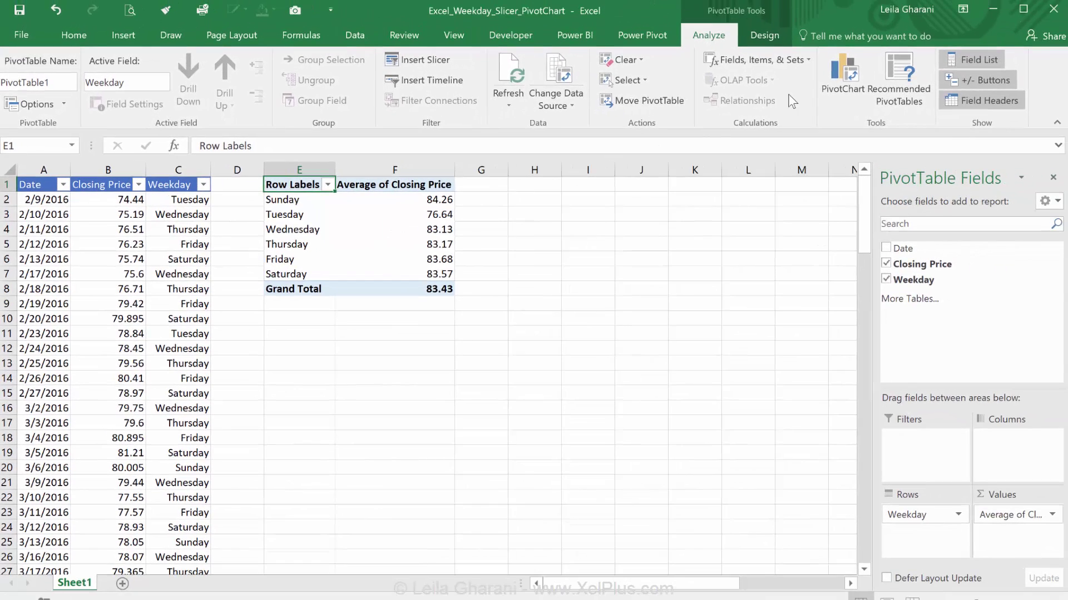
Insert a Clustered Column PivotChart, move it below-right of the pivot, and delete its value axis
{"action": "left_click", "coordinate": [844, 74]}
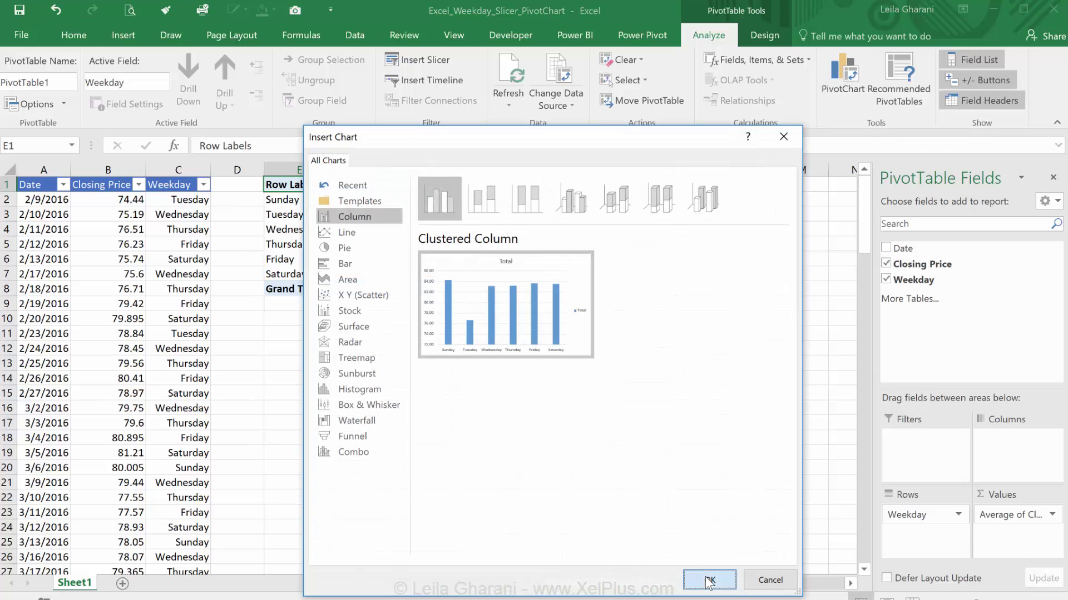
{"action": "left_click", "coordinate": [709, 580]}
{"action": "left_click_drag", "start_coordinate": [512, 312], "coordinate": [734, 303]}
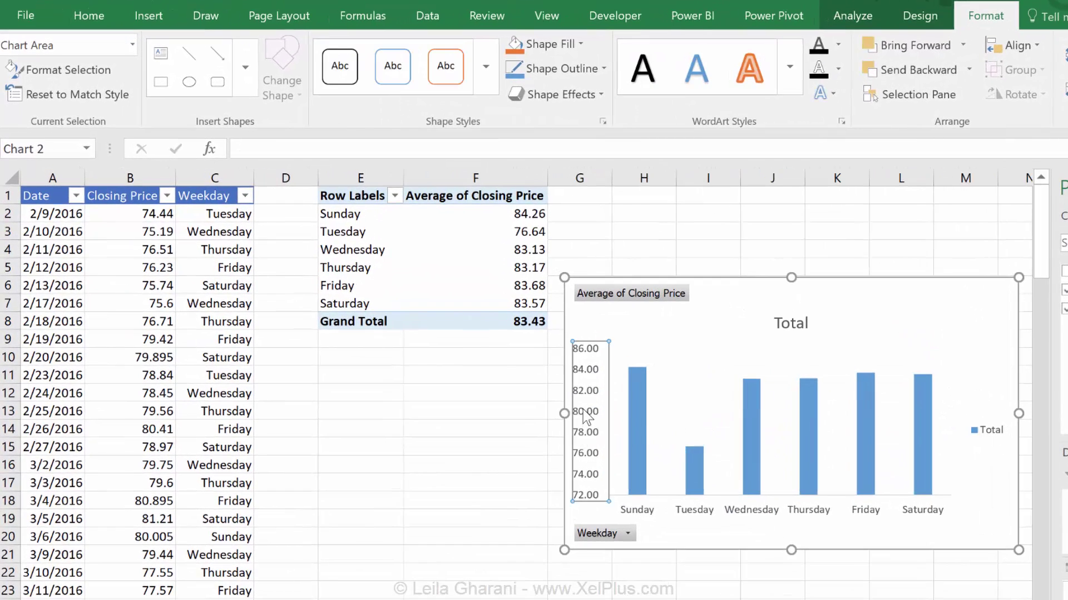
{"action": "left_click", "coordinate": [584, 438]}
{"action": "key", "text": "Delete"}
{"action": "left_click", "coordinate": [996, 436]}
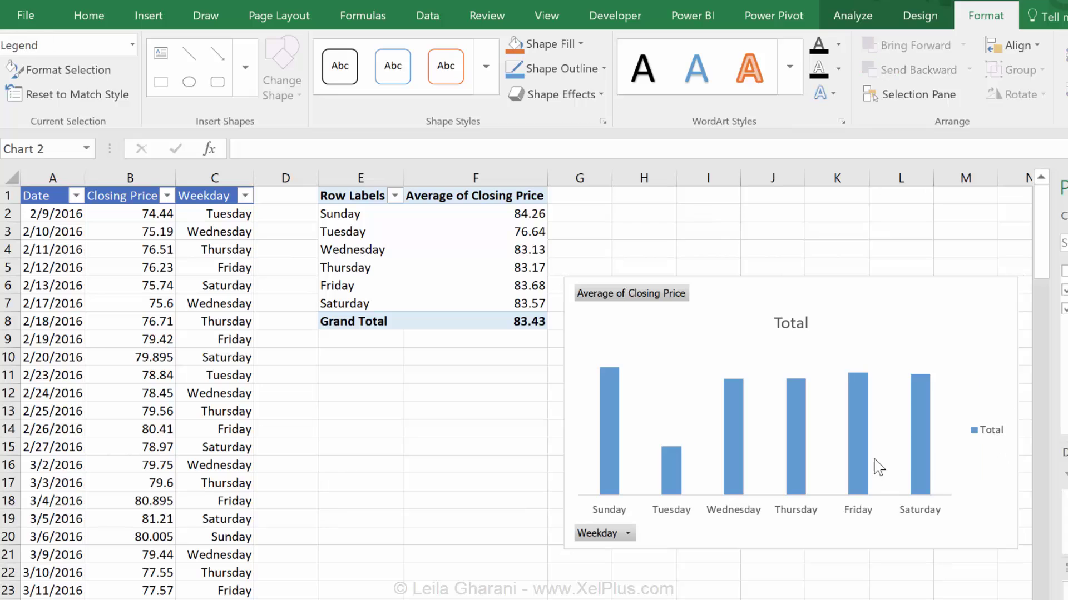
Delete the chart legend and add data labels to the columns
{"action": "key", "text": "Delete"}
{"action": "left_click", "coordinate": [619, 428]}
{"action": "right_click", "coordinate": [622, 433]}
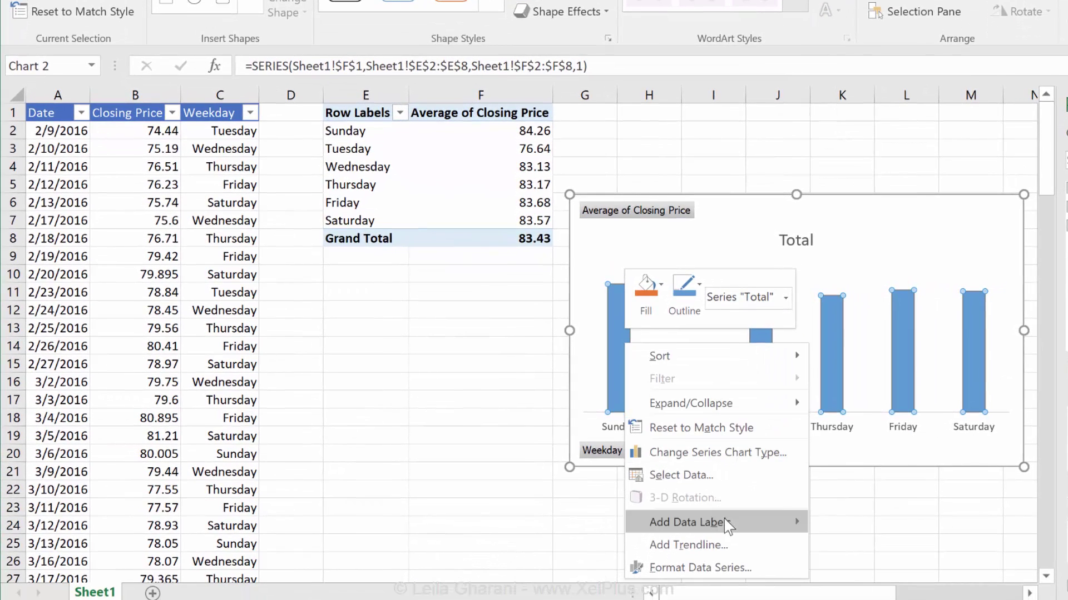
{"action": "mouse_move", "coordinate": [722, 522]}
{"action": "left_click", "coordinate": [843, 534]}
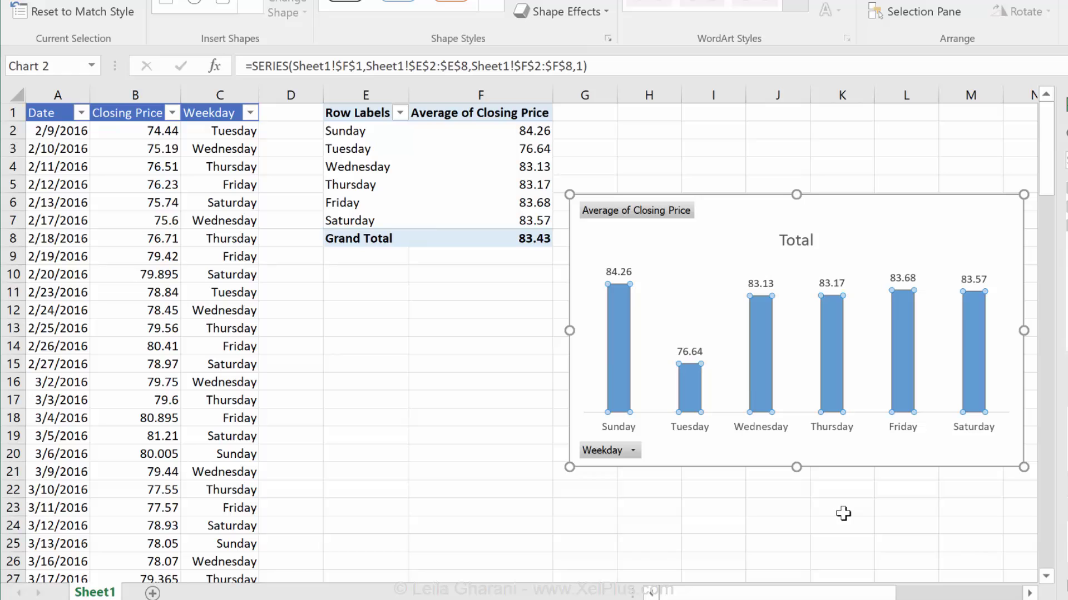
Retitle the chart 'Average Closing Price'
{"action": "left_click", "coordinate": [776, 236]}
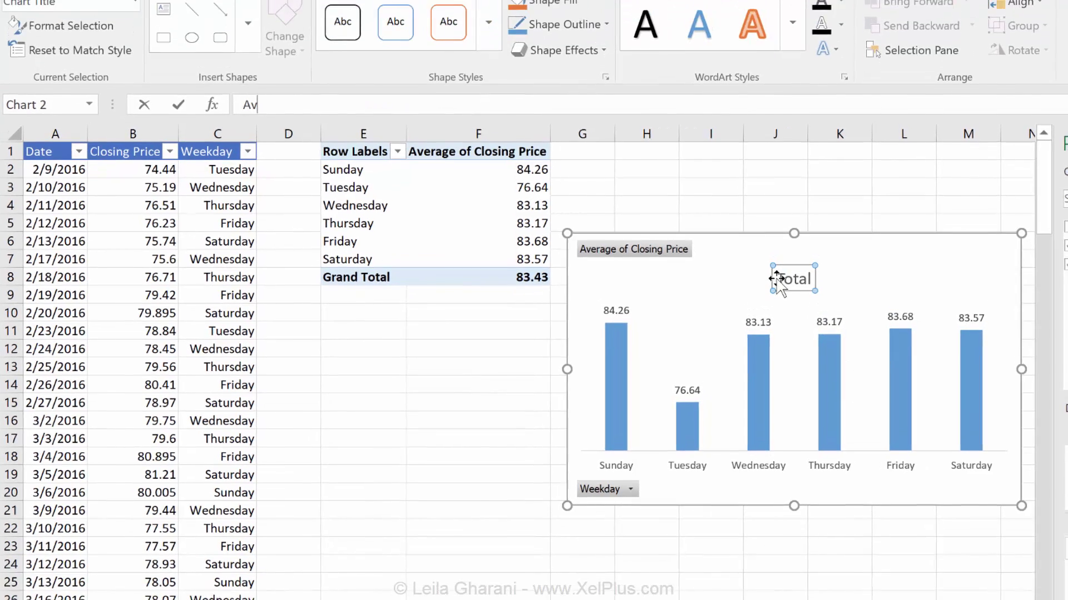
{"action": "type", "text": "Average Cl"}
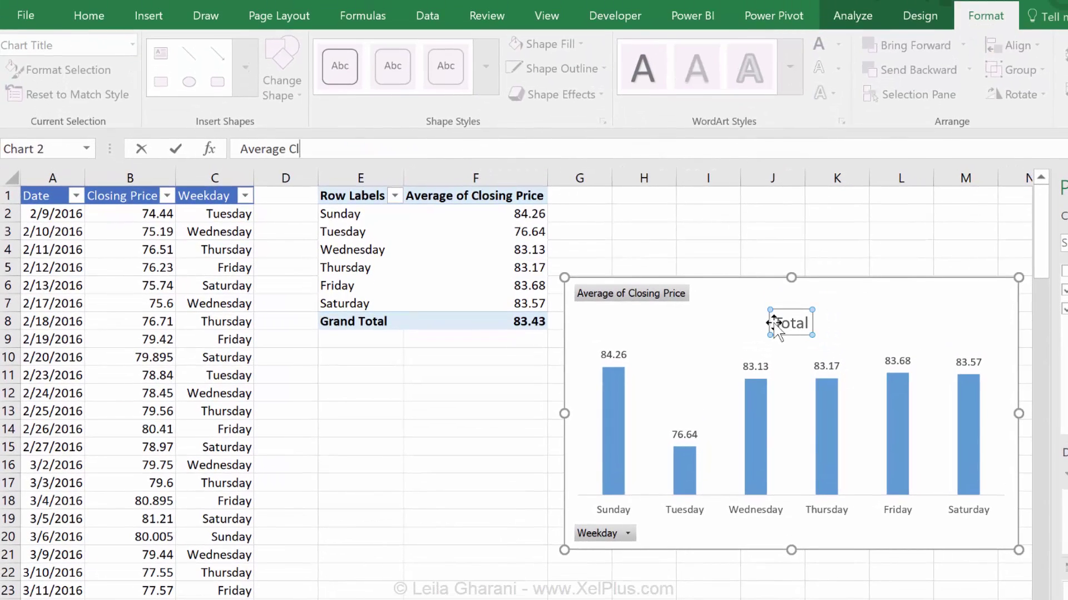
{"action": "type", "text": "osing Price"}
{"action": "key", "text": "Return"}
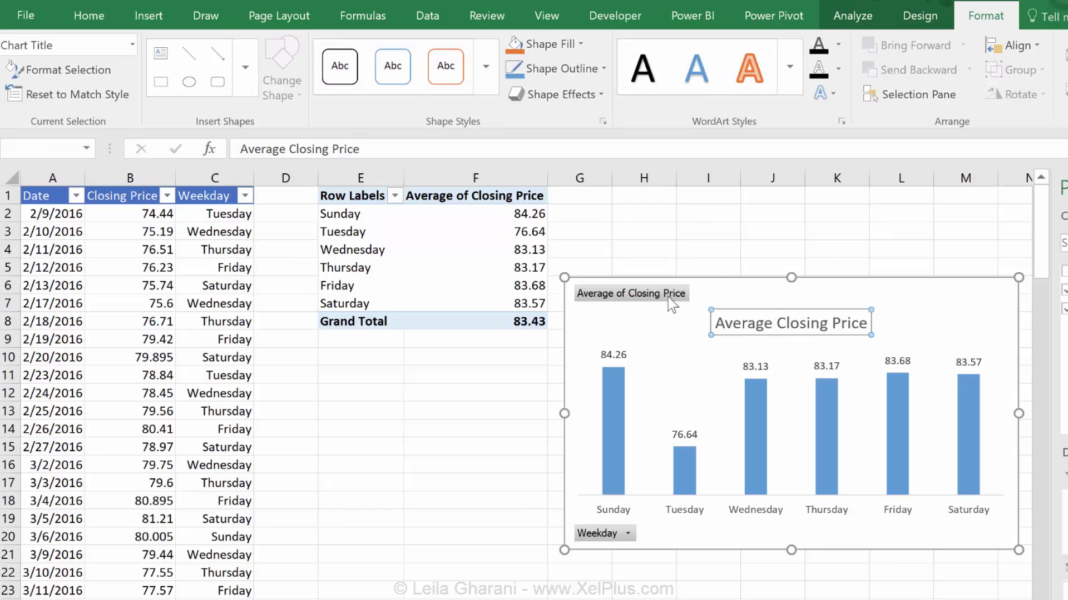
Hide the PivotChart's field buttons
{"action": "left_click", "coordinate": [645, 317]}
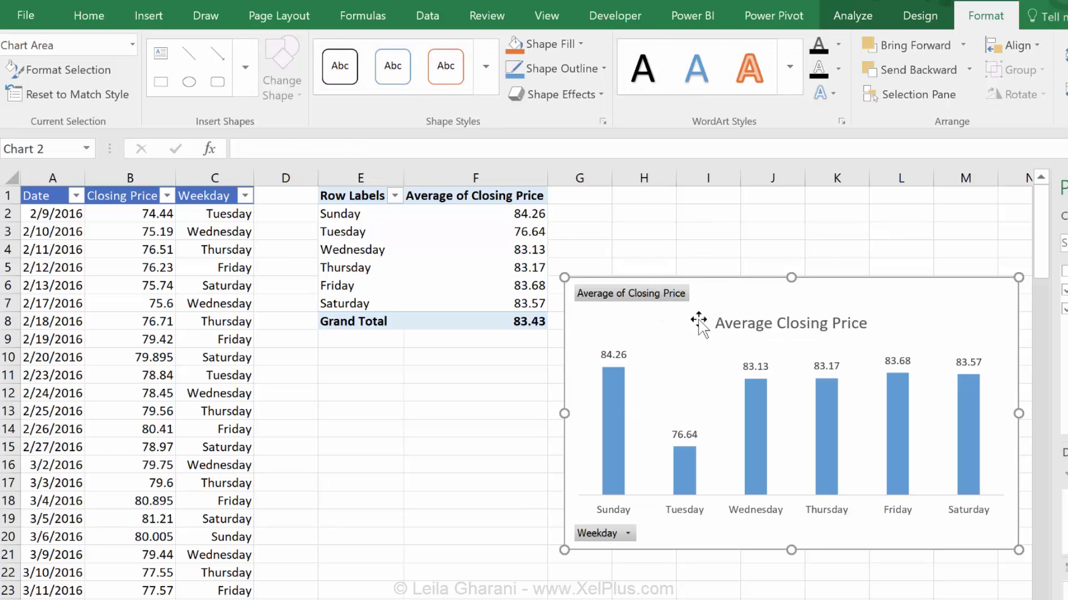
{"action": "left_click", "coordinate": [869, 16]}
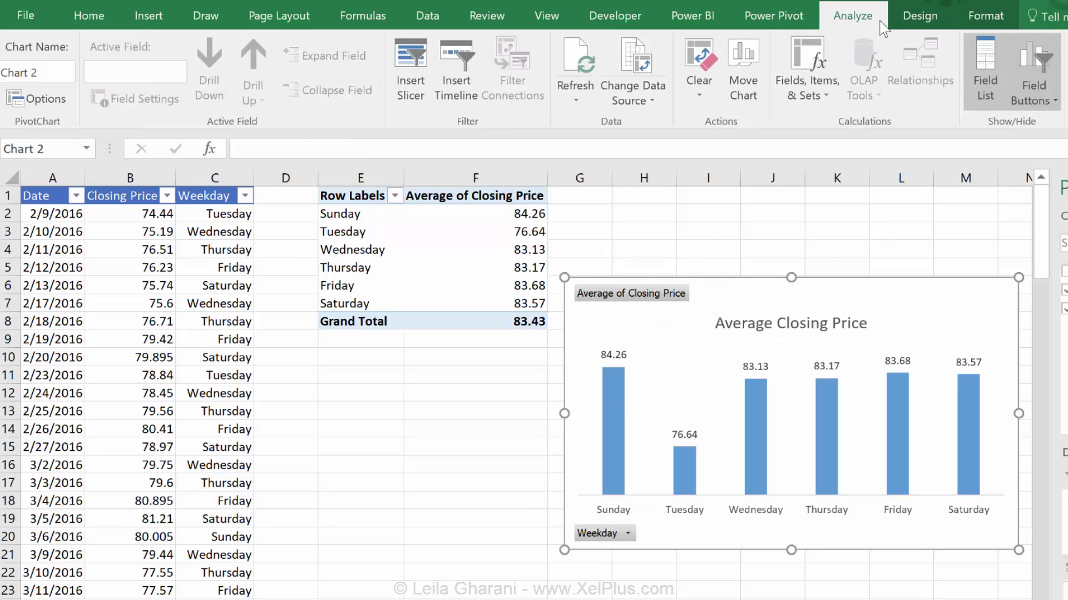
{"action": "left_click", "coordinate": [1038, 69]}
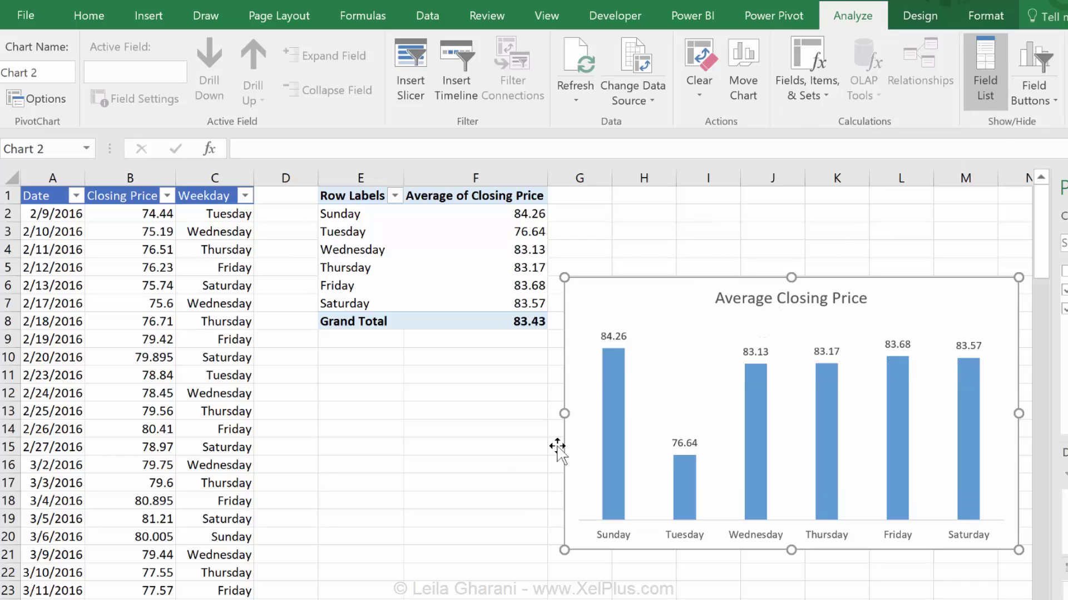
{"action": "left_click", "coordinate": [412, 466]}
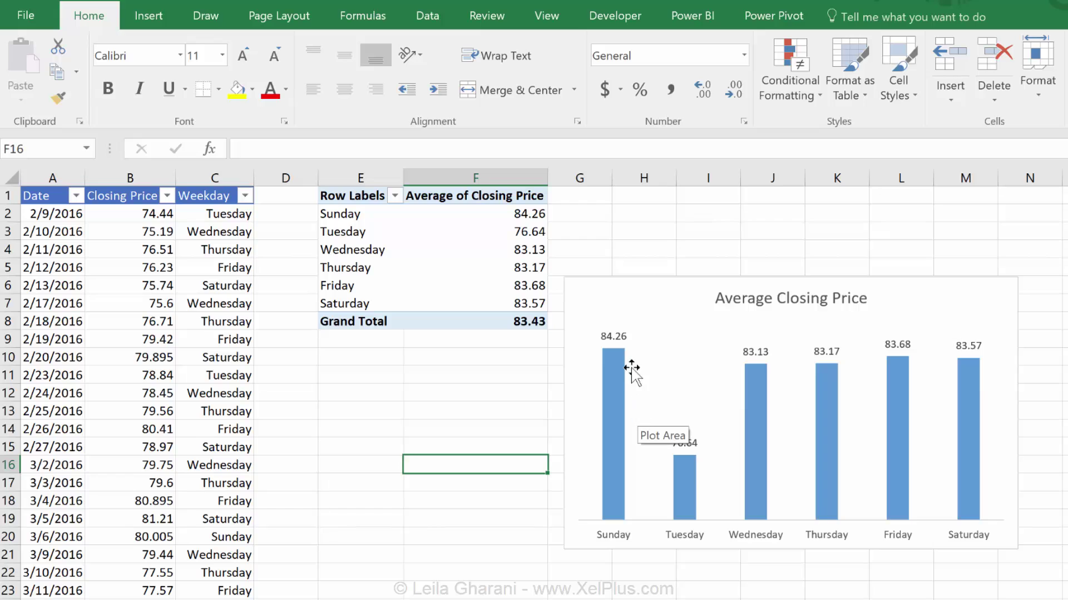
{"action": "left_click", "coordinate": [624, 301]}
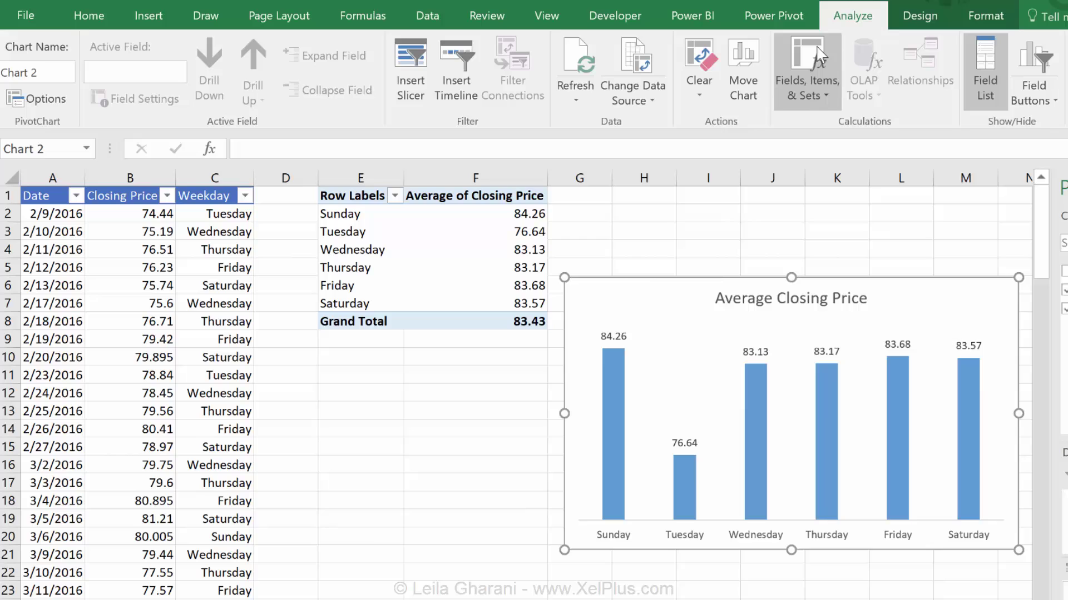
{"action": "left_click", "coordinate": [410, 99]}
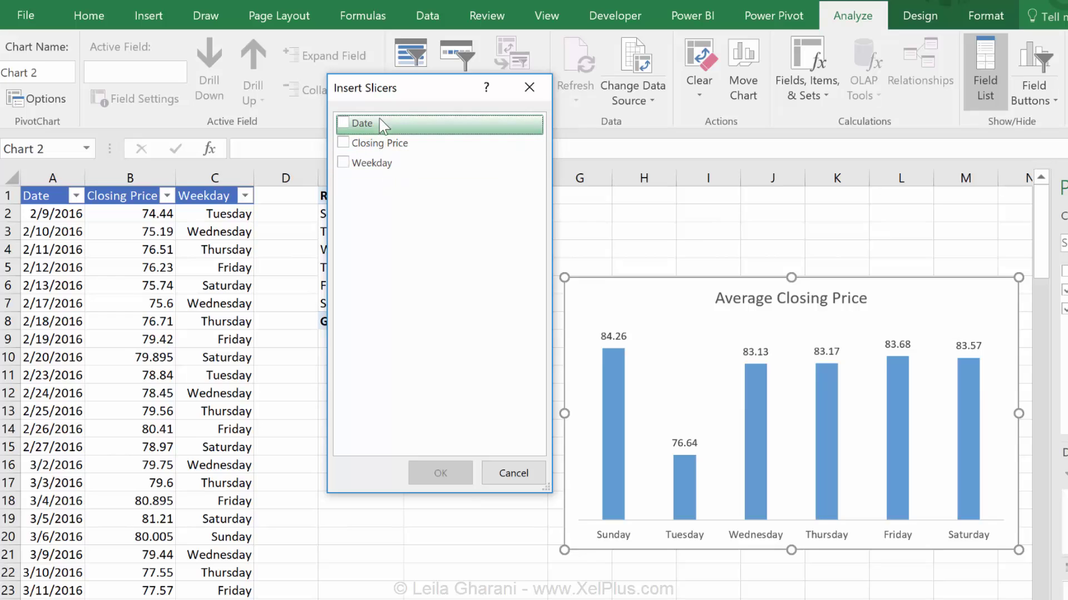
{"action": "left_click", "coordinate": [346, 123]}
{"action": "left_click", "coordinate": [440, 473]}
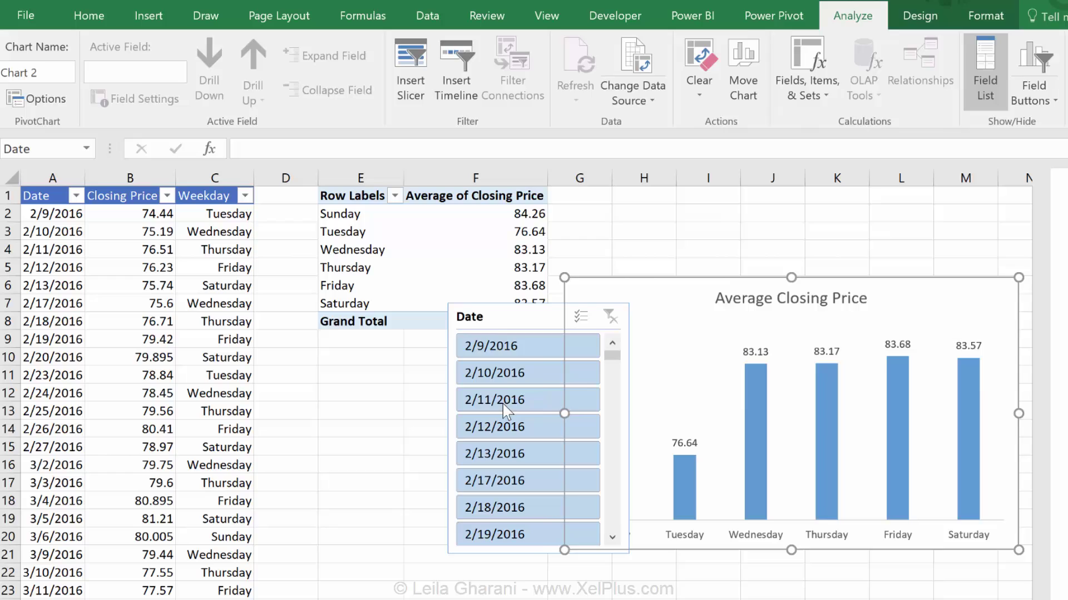
{"action": "left_click_drag", "start_coordinate": [528, 314], "coordinate": [462, 290]}
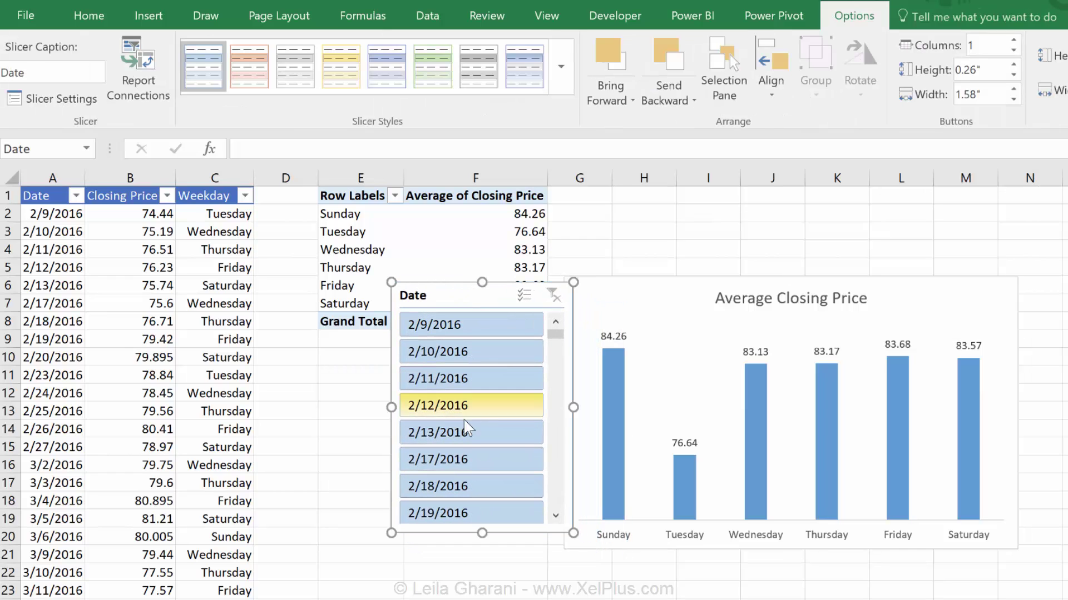
{"action": "left_click", "coordinate": [479, 380]}
{"action": "left_click", "coordinate": [472, 350]}
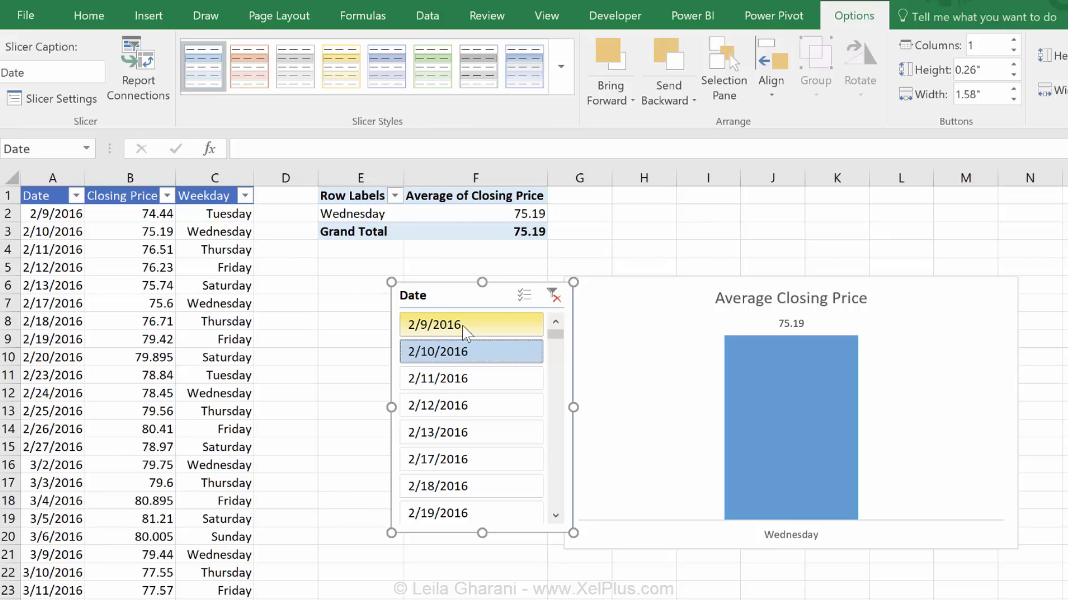
{"action": "left_click", "coordinate": [553, 294]}
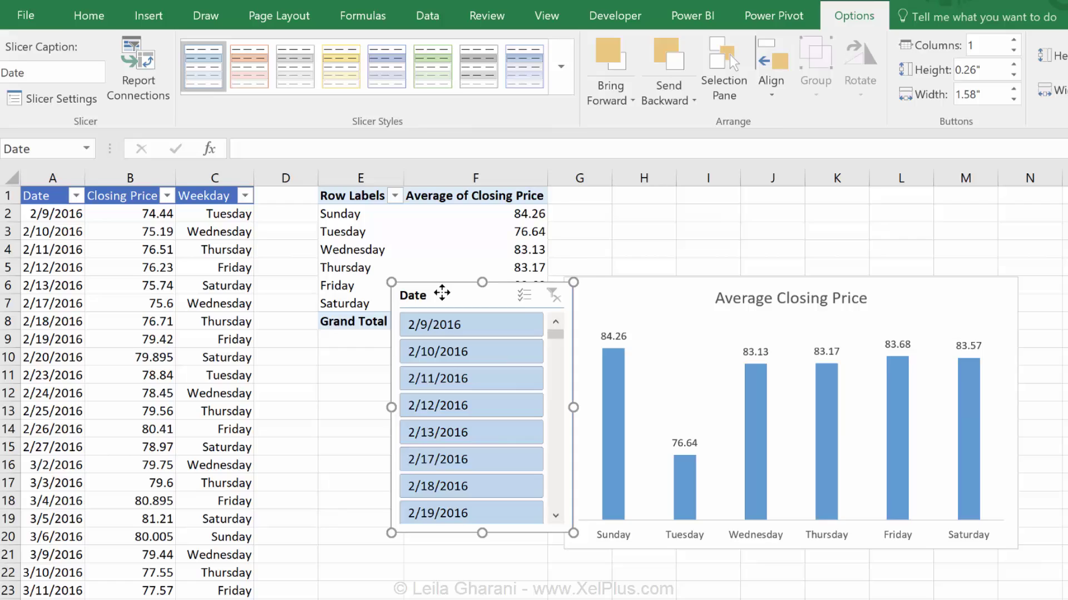
{"action": "key", "text": "Delete"}
{"action": "left_click", "coordinate": [345, 268]}
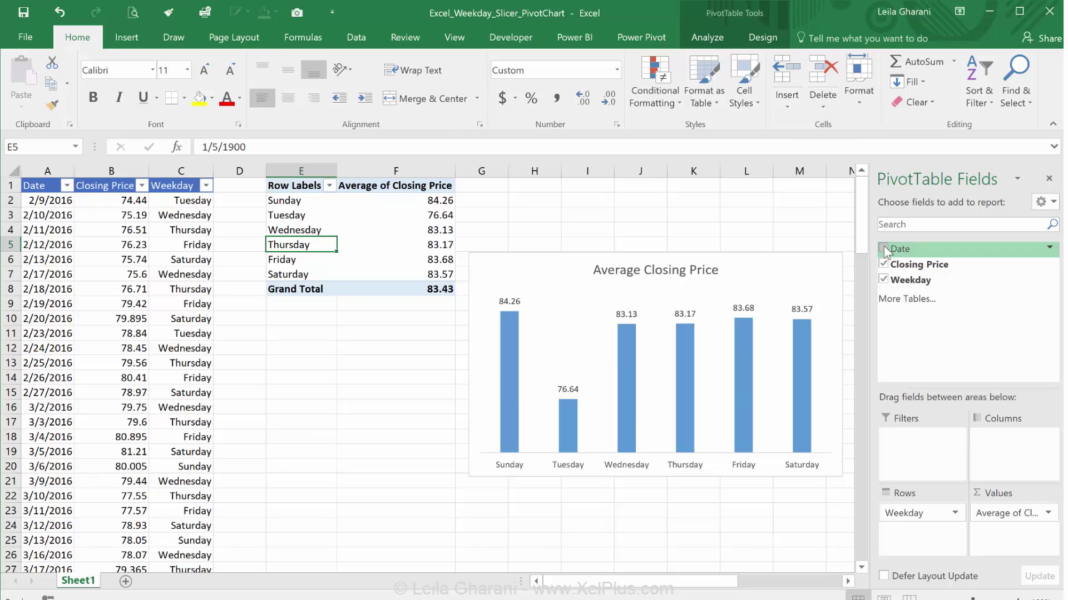
Add Date to create a Months grouping, then drag Date and Months out of the Rows area
{"action": "left_click", "coordinate": [883, 248]}
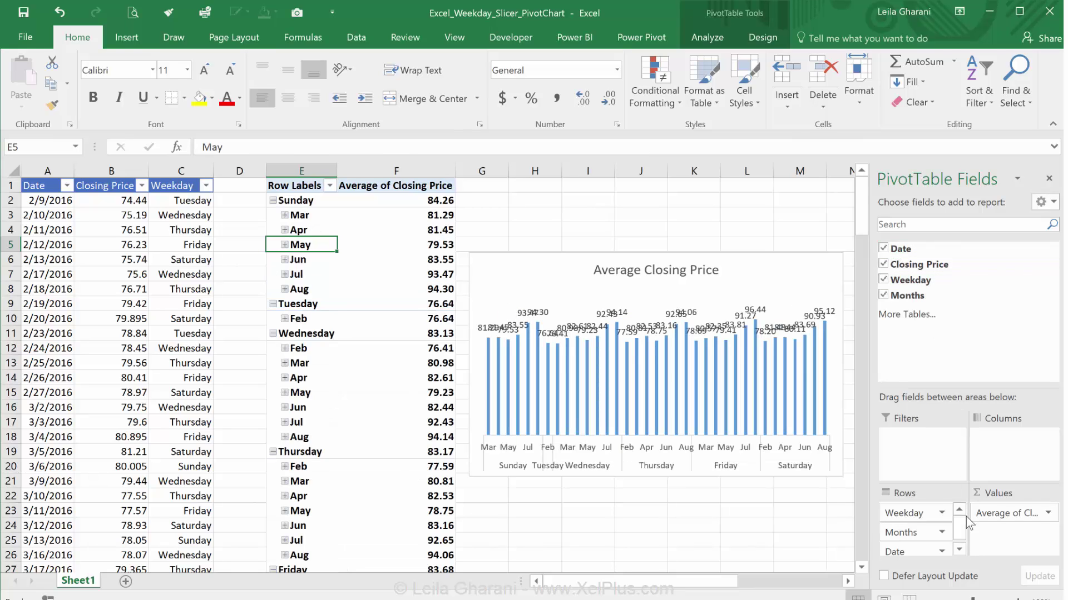
{"action": "scroll", "coordinate": [957, 533], "scroll_direction": "down", "scroll_amount": 1}
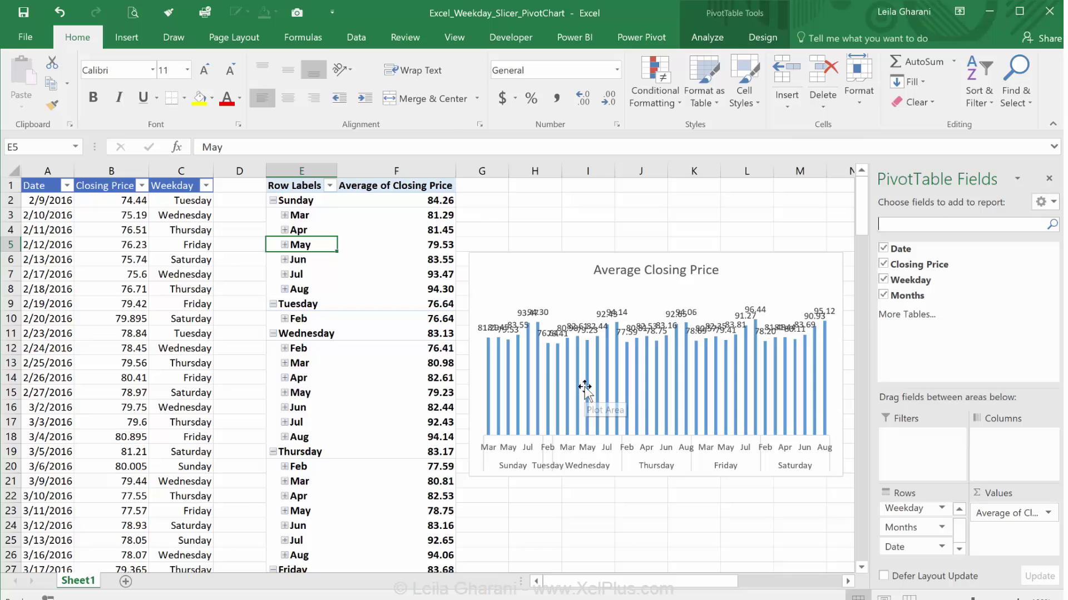
{"action": "left_click_drag", "start_coordinate": [909, 553], "coordinate": [924, 349]}
{"action": "left_click_drag", "start_coordinate": [925, 532], "coordinate": [923, 333]}
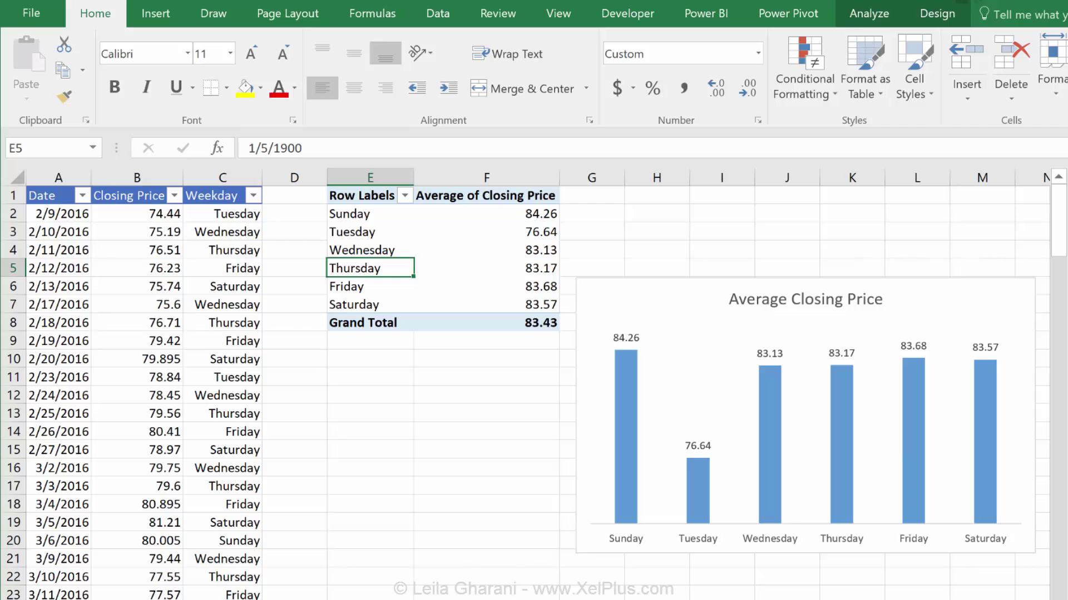
Insert a Months slicer for the weekday pivot table
{"action": "left_click", "coordinate": [496, 270]}
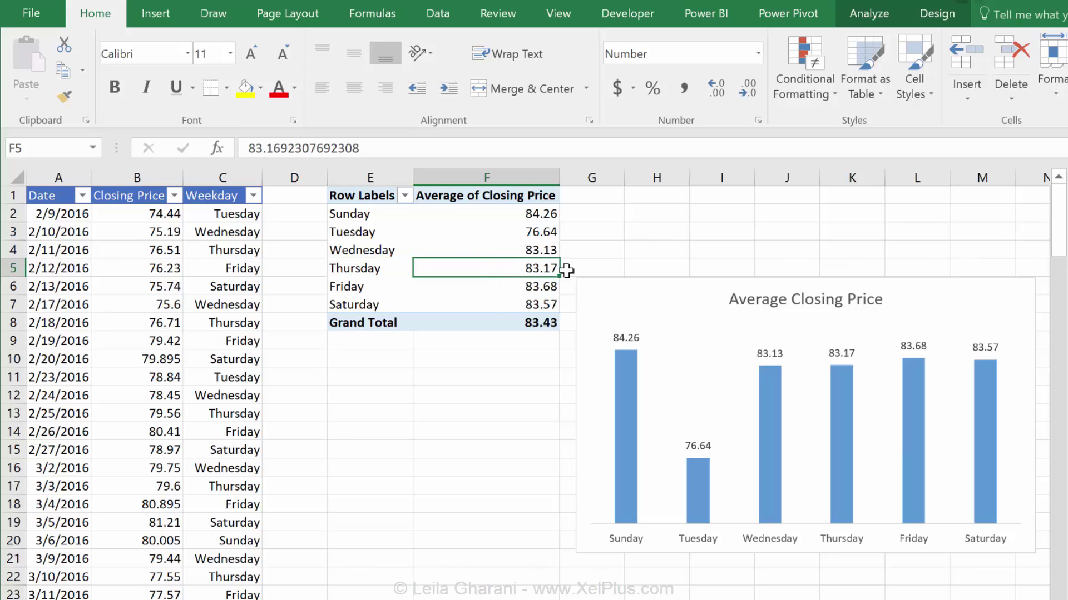
{"action": "left_click", "coordinate": [873, 16]}
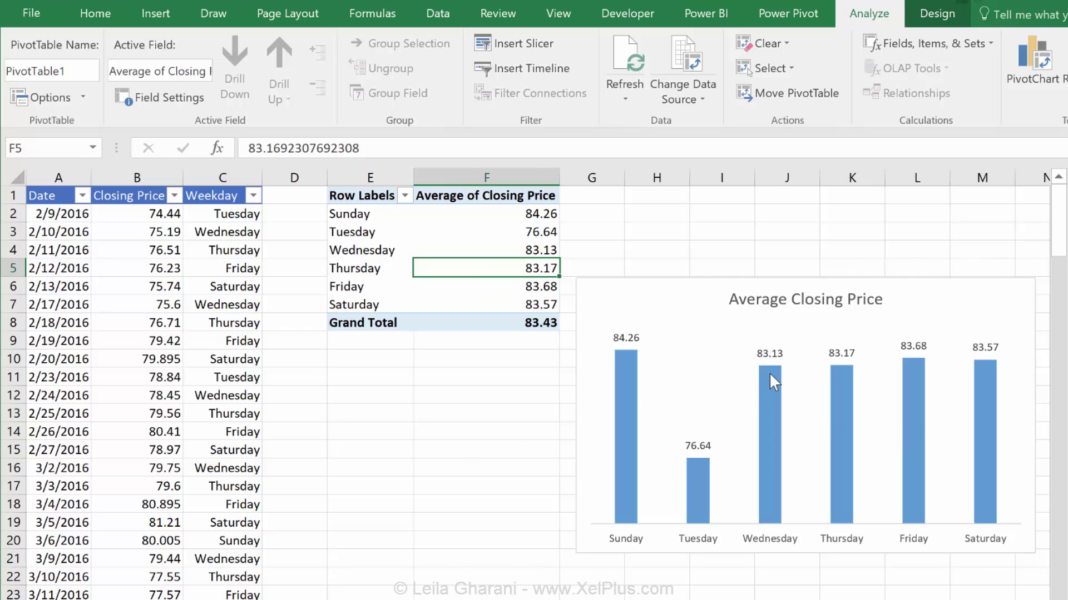
{"action": "mouse_move", "coordinate": [754, 387]}
{"action": "left_click", "coordinate": [515, 44]}
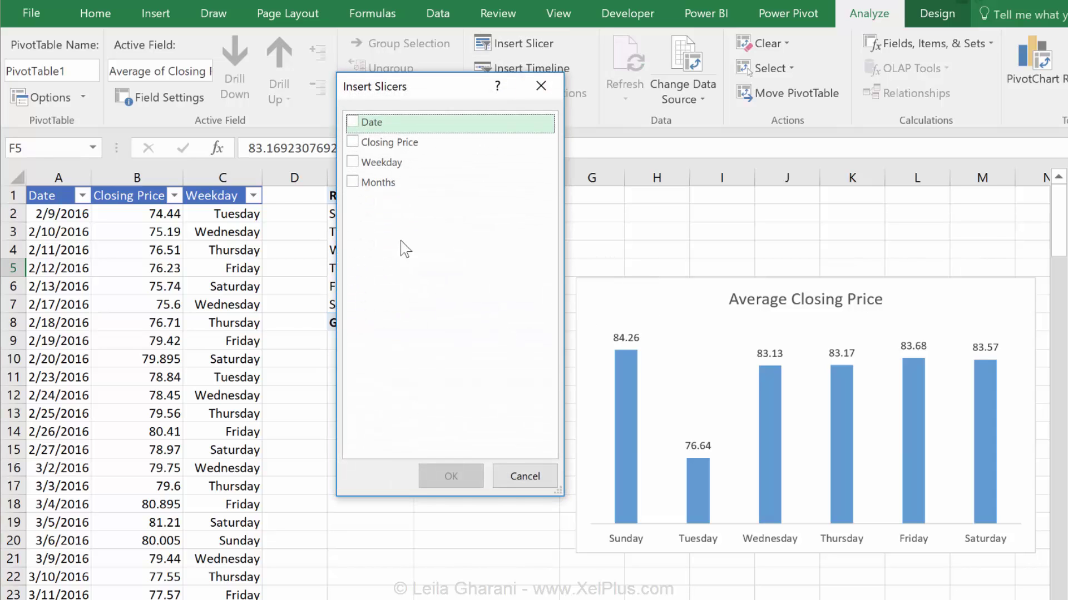
{"action": "left_click", "coordinate": [352, 181]}
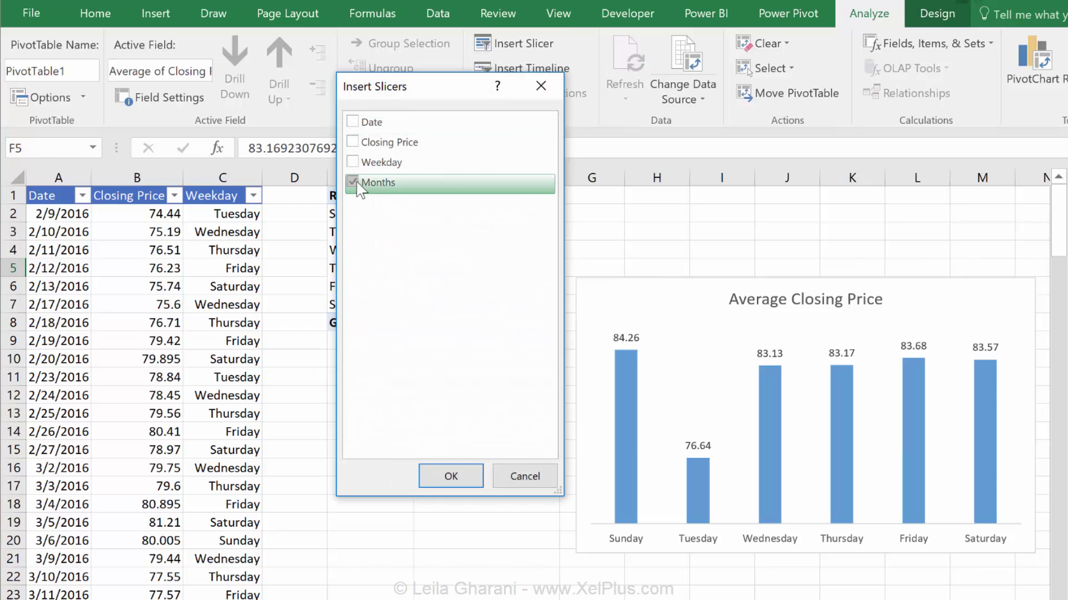
{"action": "left_click", "coordinate": [449, 476]}
Reposition the Months slicer and filter the pivot and chart to April
{"action": "left_click_drag", "start_coordinate": [516, 309], "coordinate": [449, 280]}
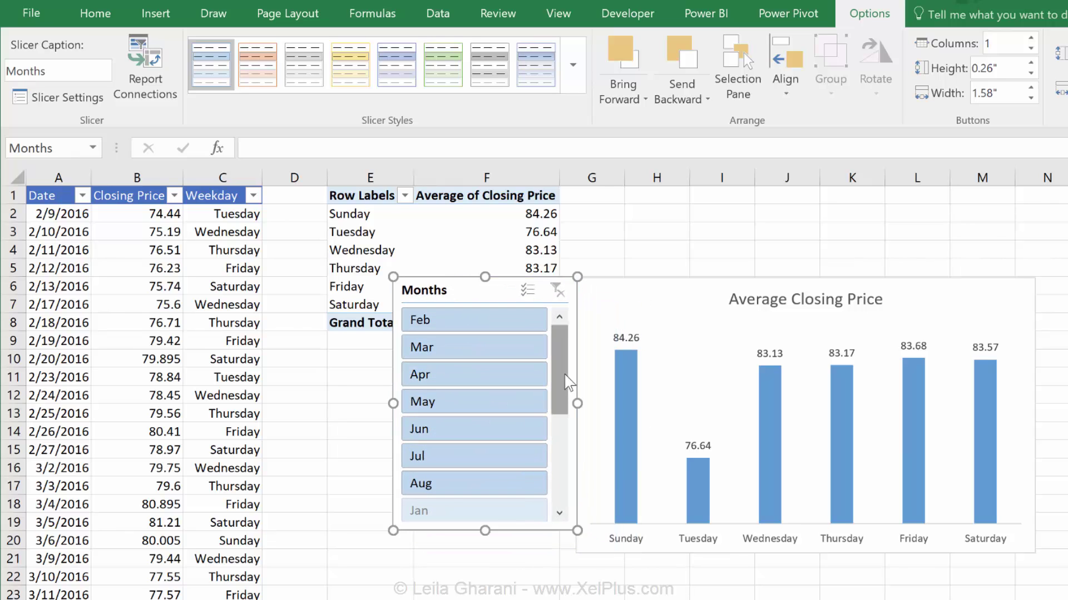
{"action": "left_click_drag", "start_coordinate": [563, 383], "coordinate": [553, 331]}
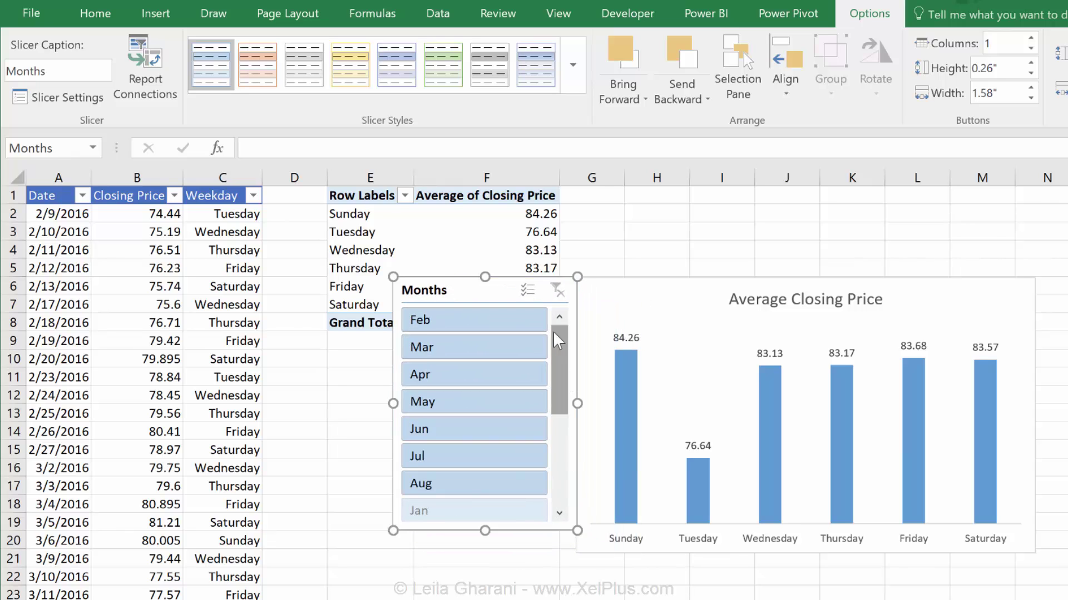
{"action": "left_click", "coordinate": [470, 370]}
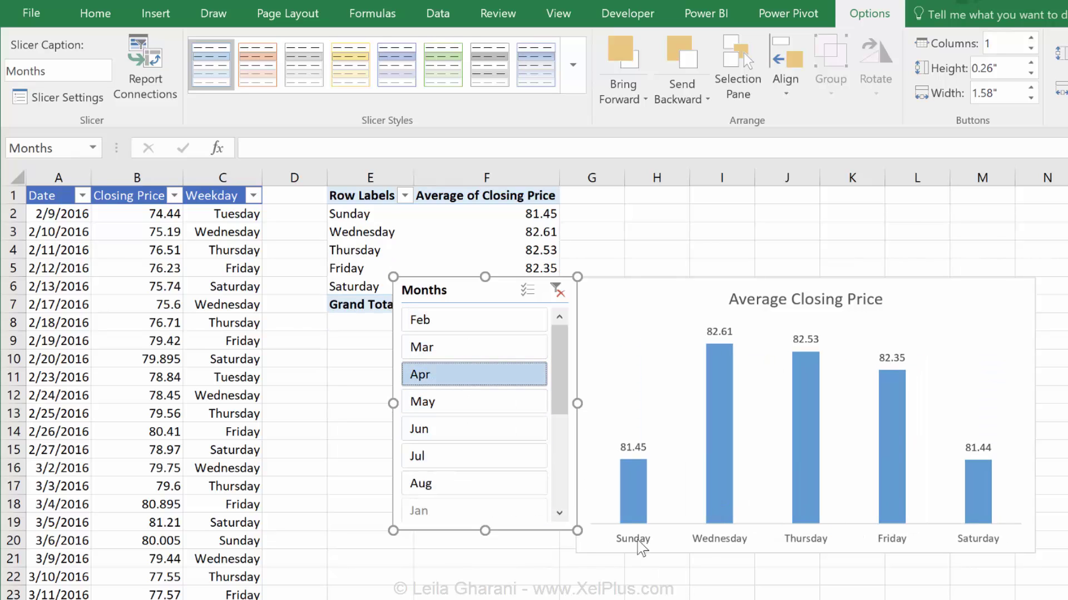
Filter to March, then to February through May, then clear the month filter
{"action": "left_click", "coordinate": [439, 347]}
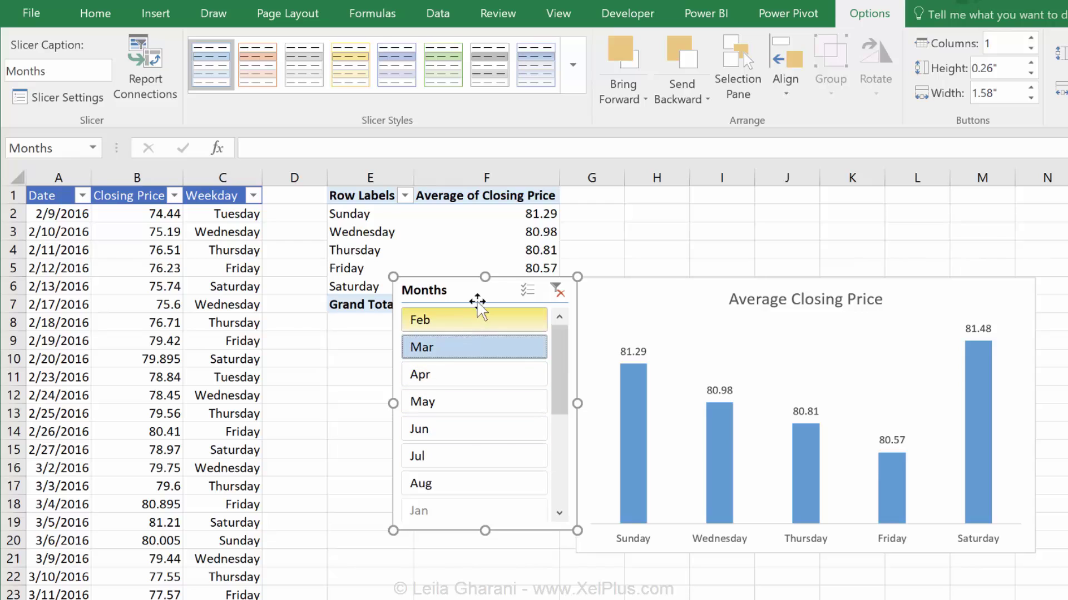
{"action": "left_click_drag", "start_coordinate": [467, 328], "coordinate": [437, 405]}
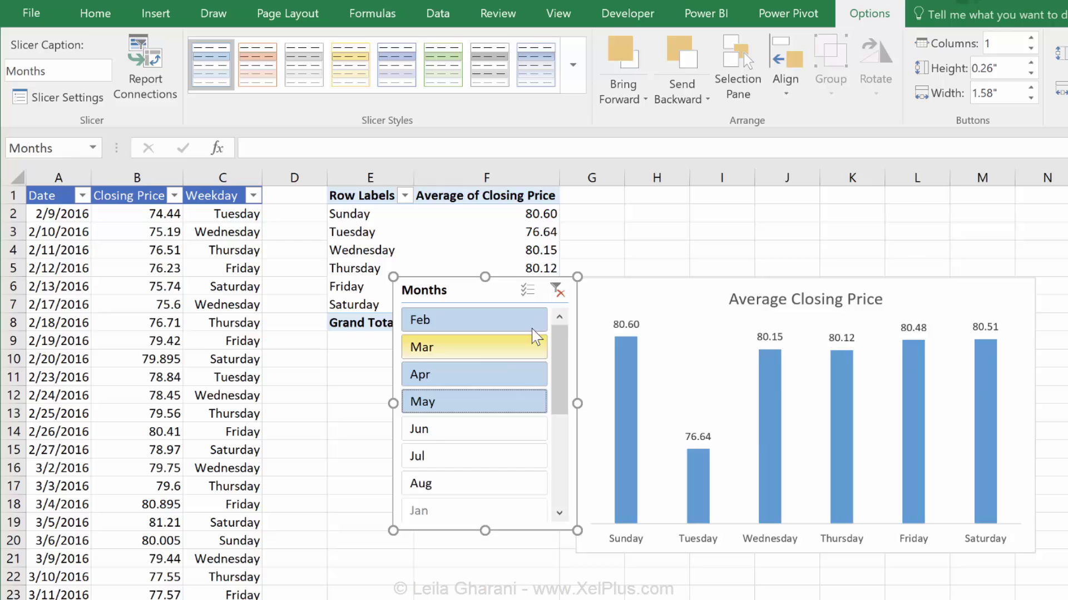
{"action": "left_click", "coordinate": [557, 289]}
With Multi-Select, exclude March, April and May, clear the filter again, and select the slicer
{"action": "left_click", "coordinate": [527, 290]}
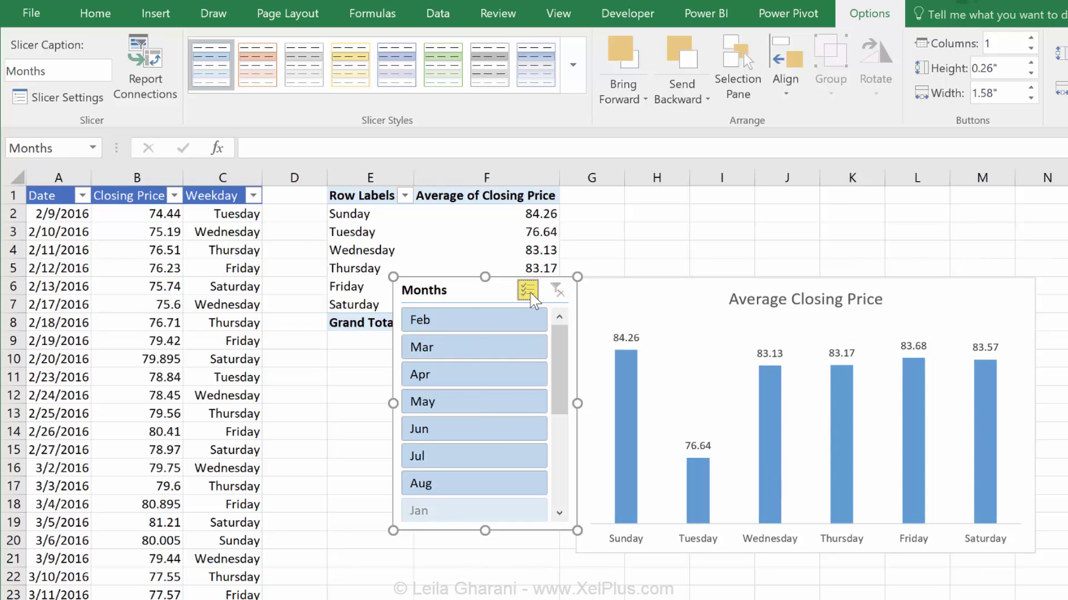
{"action": "left_click", "coordinate": [453, 350]}
{"action": "left_click", "coordinate": [448, 378]}
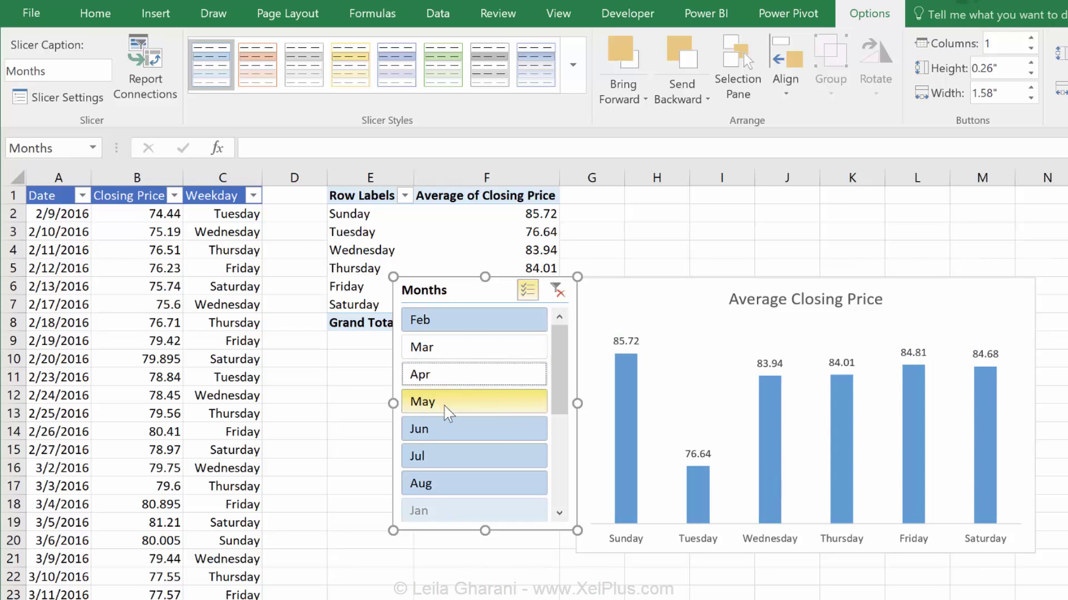
{"action": "left_click", "coordinate": [445, 407]}
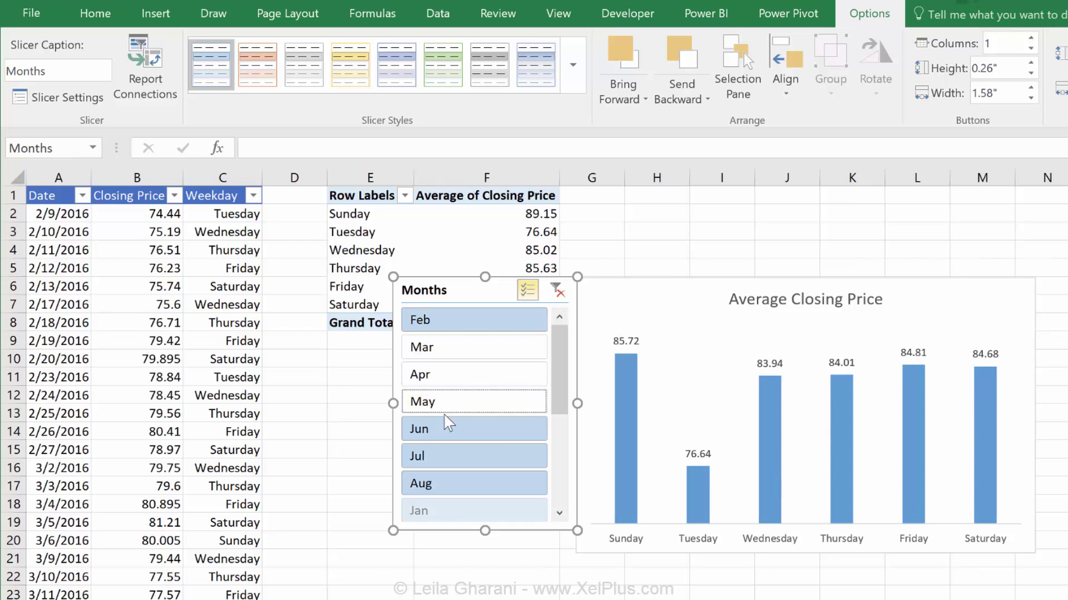
{"action": "left_click", "coordinate": [558, 290]}
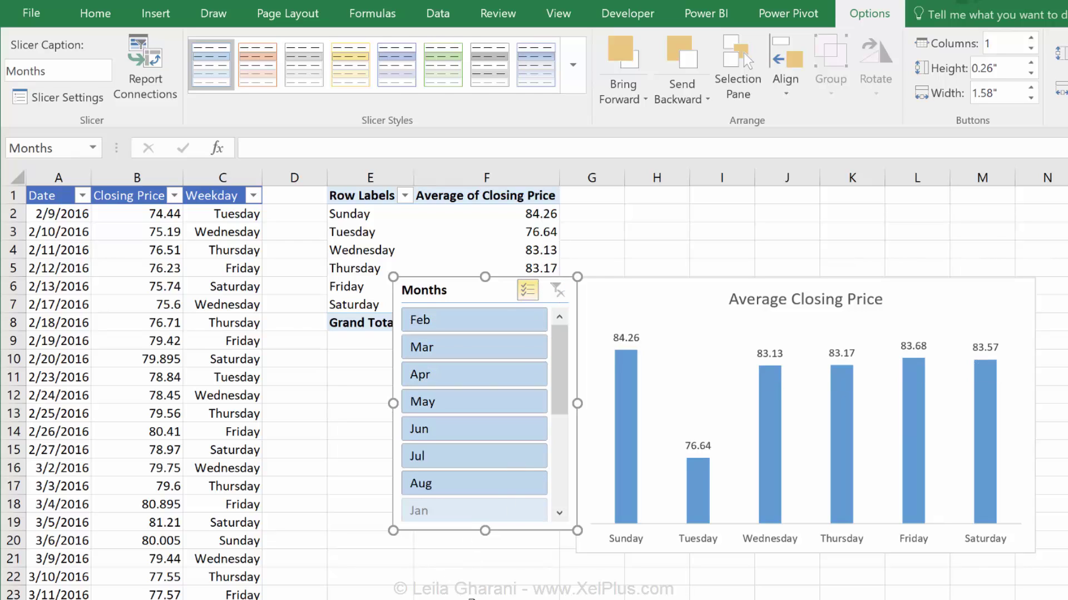
{"action": "left_click", "coordinate": [472, 599]}
{"action": "left_click_drag", "start_coordinate": [562, 399], "coordinate": [559, 370]}
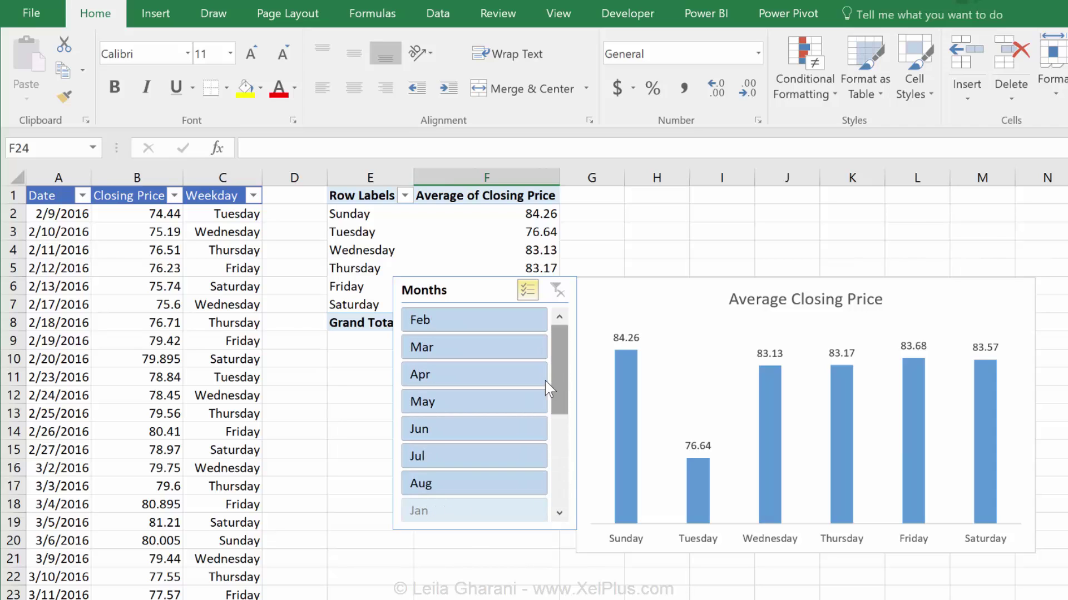
{"action": "left_click", "coordinate": [463, 292]}
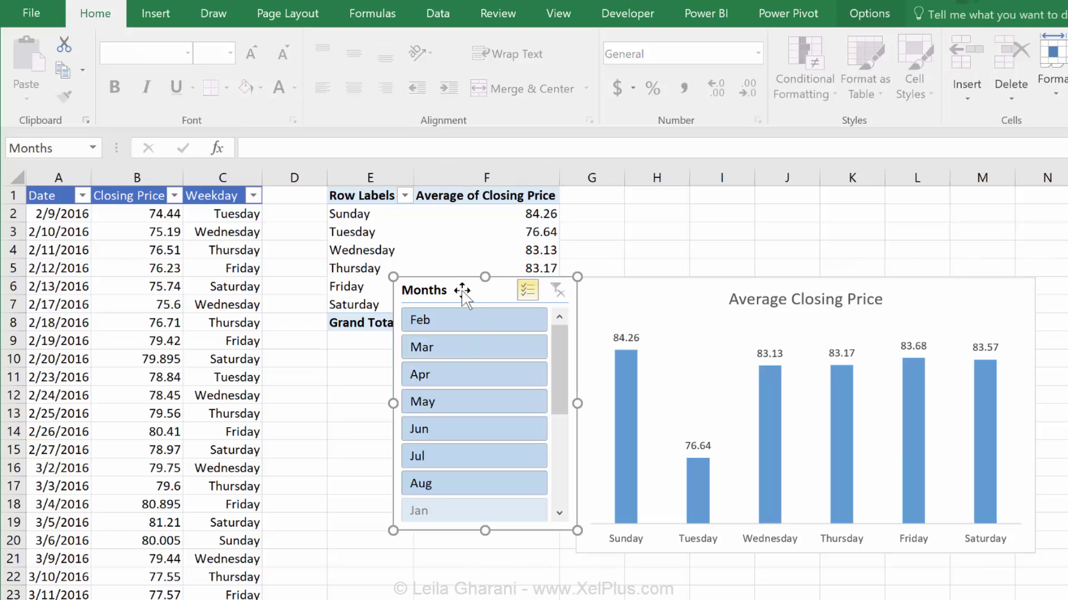
In Slicer Settings, hide months with no data and delete the 'Months' caption
{"action": "left_click", "coordinate": [872, 12]}
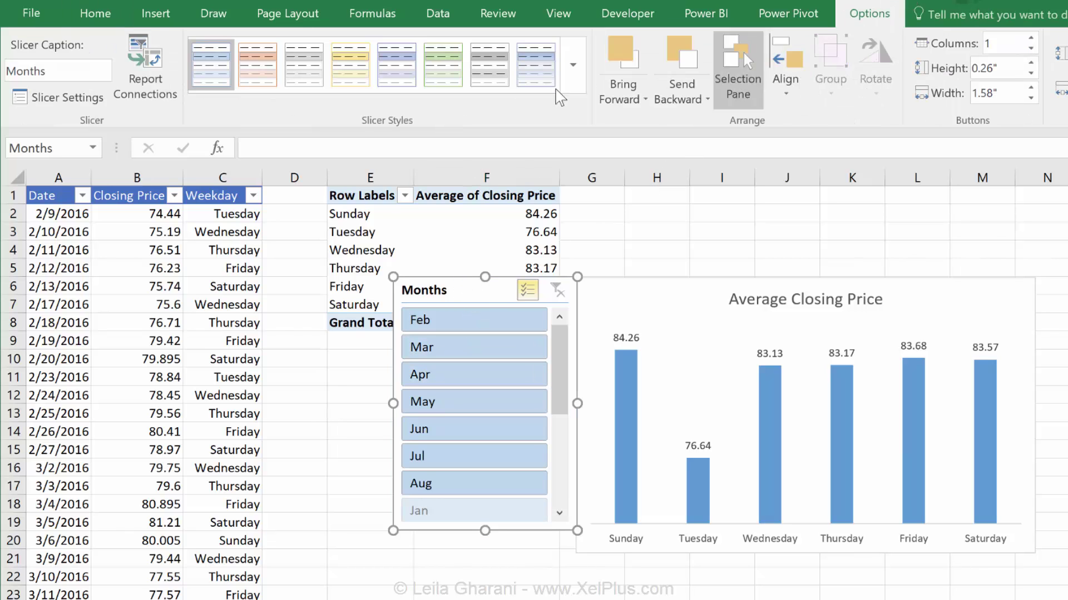
{"action": "left_click", "coordinate": [95, 100]}
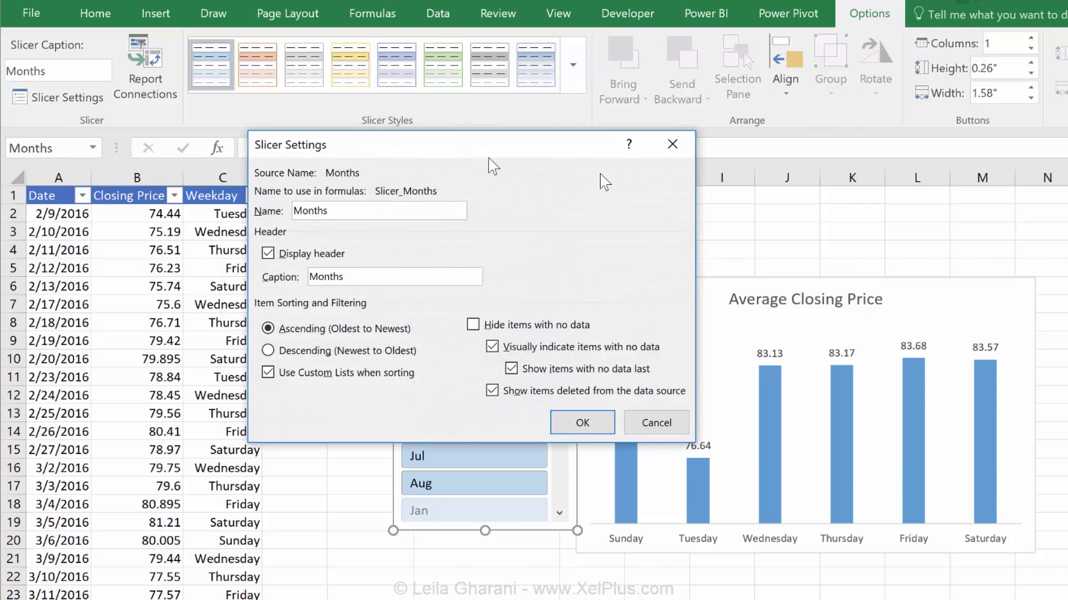
{"action": "left_click_drag", "start_coordinate": [488, 158], "coordinate": [820, 198]}
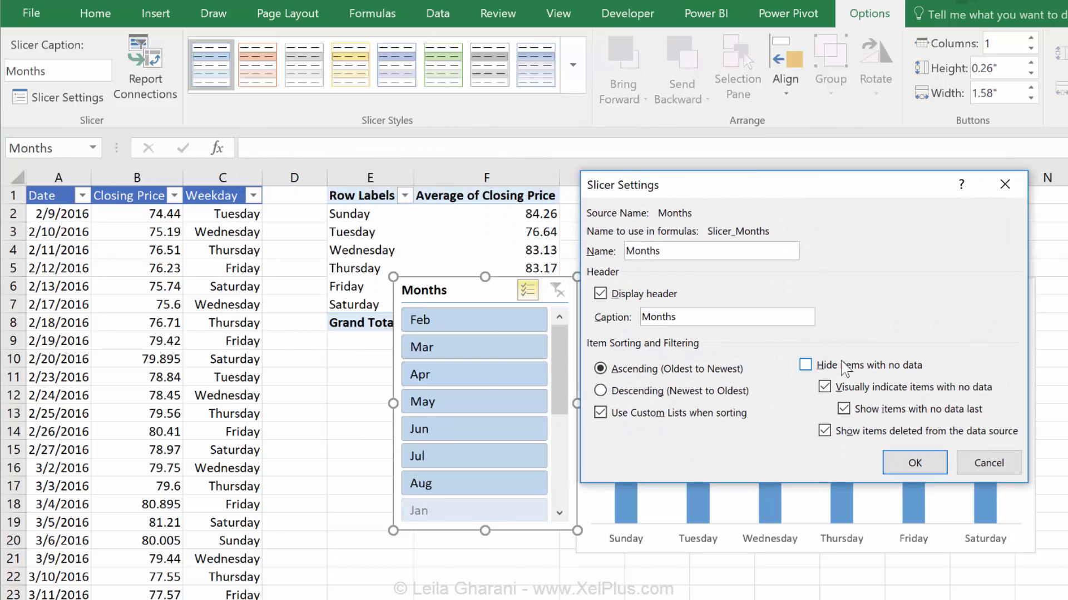
{"action": "left_click", "coordinate": [805, 365]}
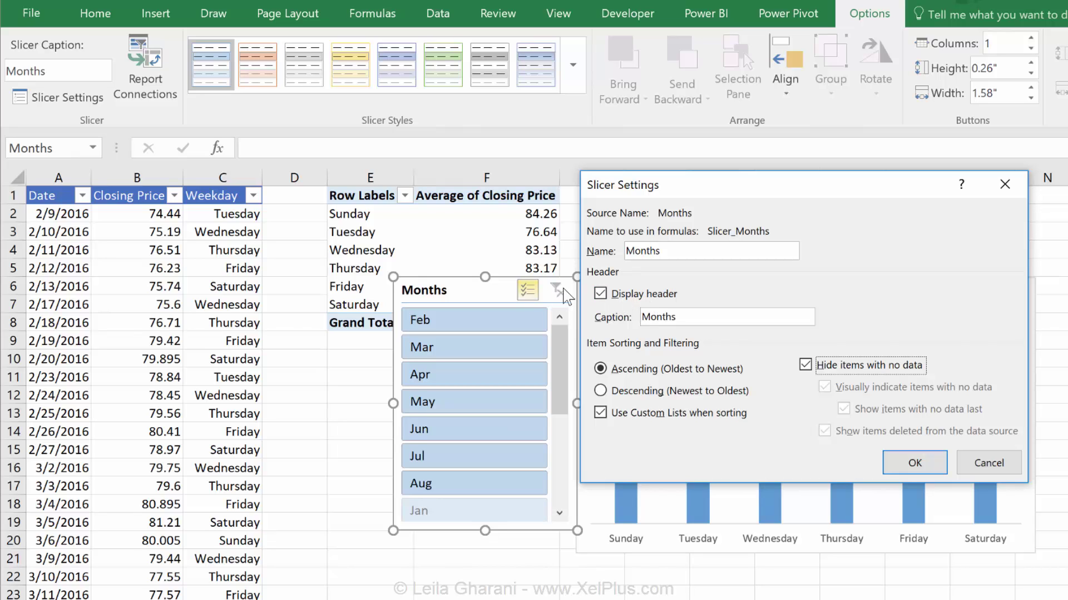
{"action": "left_click_drag", "start_coordinate": [681, 316], "coordinate": [634, 323]}
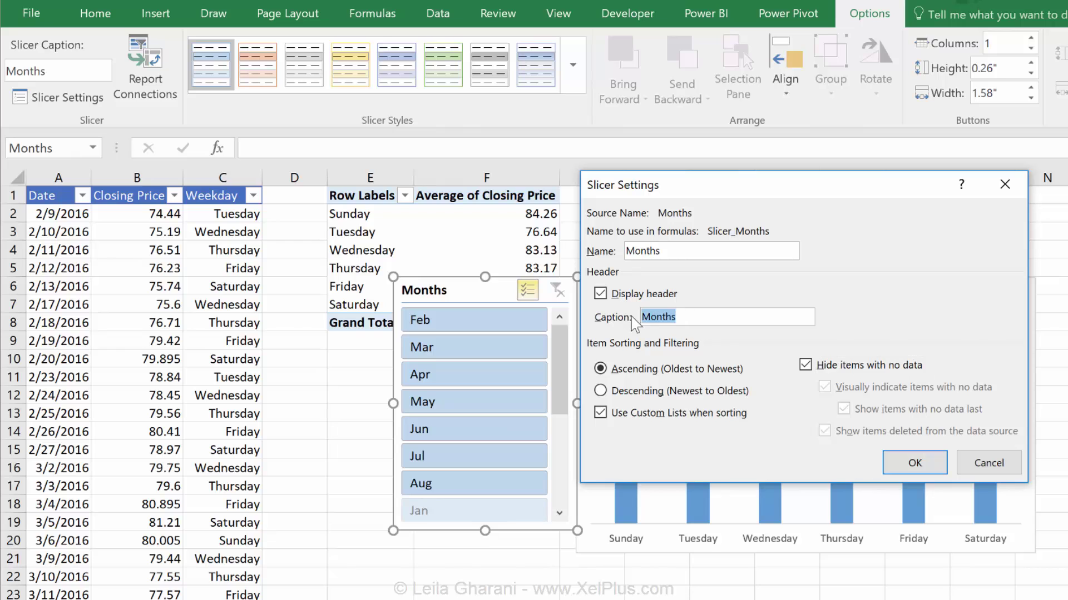
{"action": "key", "text": "Delete"}
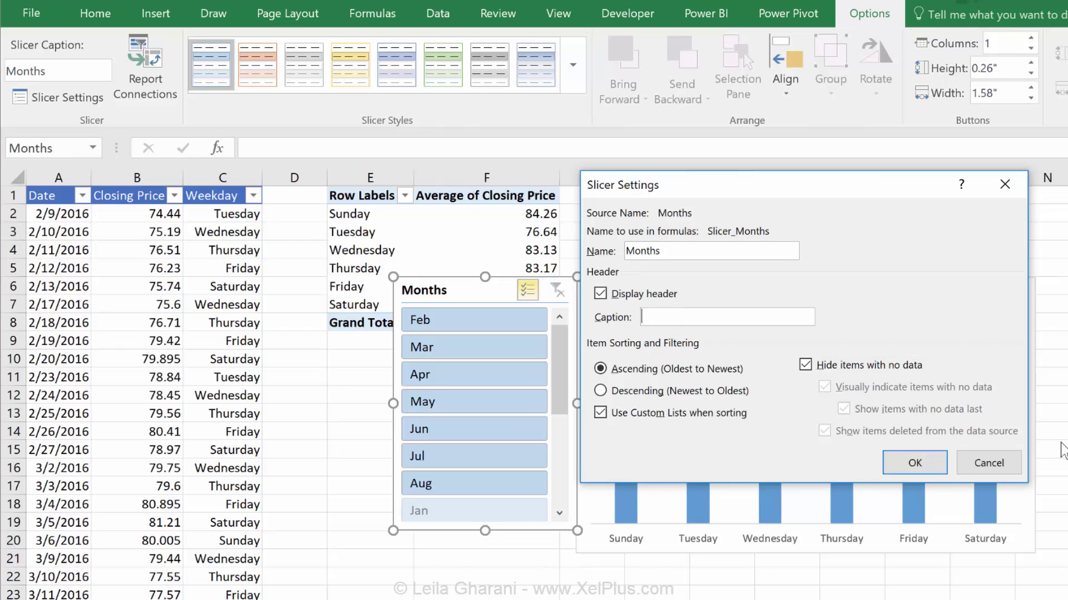
{"action": "left_click", "coordinate": [892, 459]}
{"action": "left_click", "coordinate": [639, 598]}
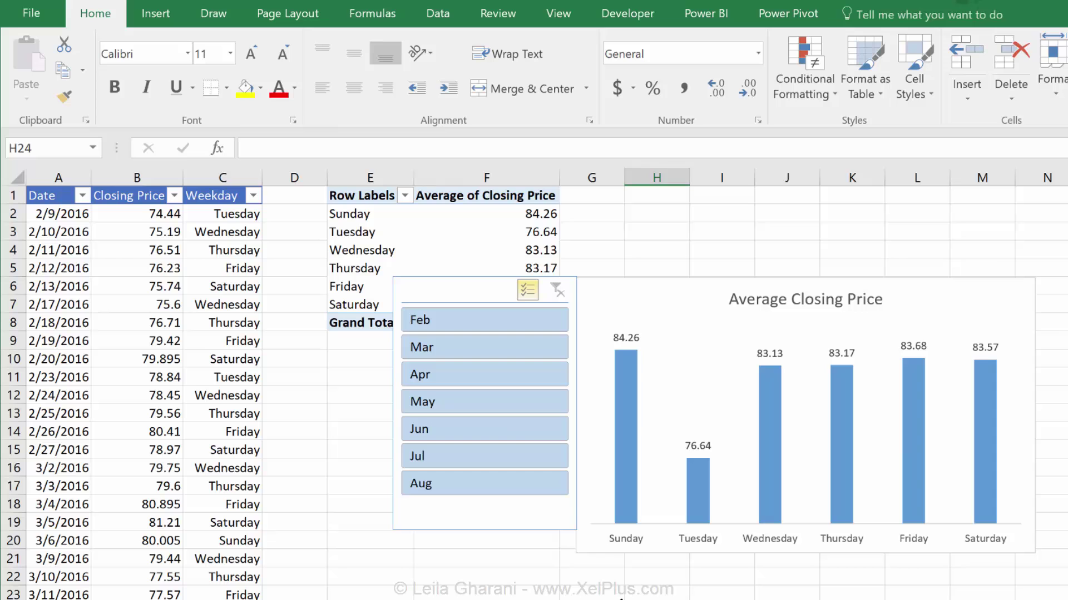
Place the slicer right beside the chart and close the PivotChart Fields list
{"action": "left_click_drag", "start_coordinate": [479, 288], "coordinate": [457, 317]}
{"action": "left_click_drag", "start_coordinate": [635, 300], "coordinate": [847, 279]}
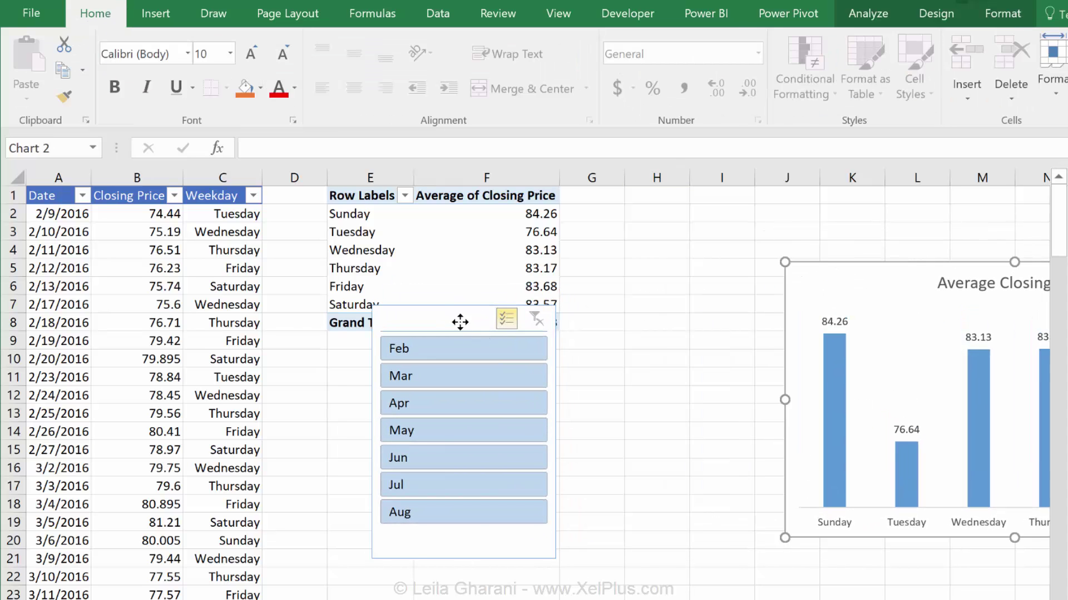
{"action": "left_click_drag", "start_coordinate": [460, 322], "coordinate": [662, 283]}
{"action": "left_click", "coordinate": [839, 275]}
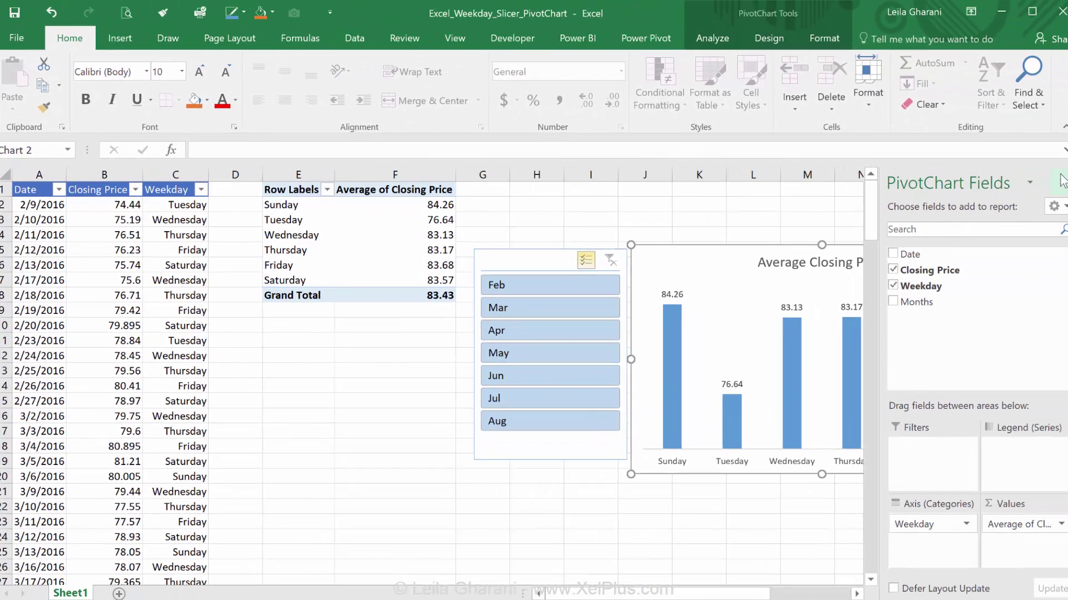
{"action": "left_click", "coordinate": [1060, 181]}
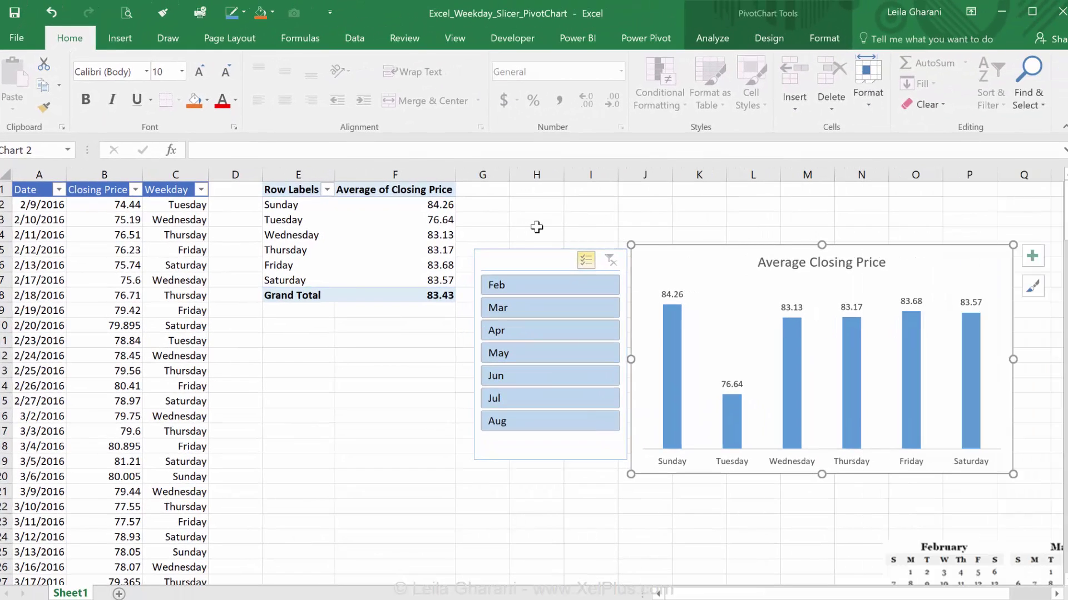
Set the chart columns to a 100% gap width and a dark grey fill
{"action": "double_click", "coordinate": [672, 345]}
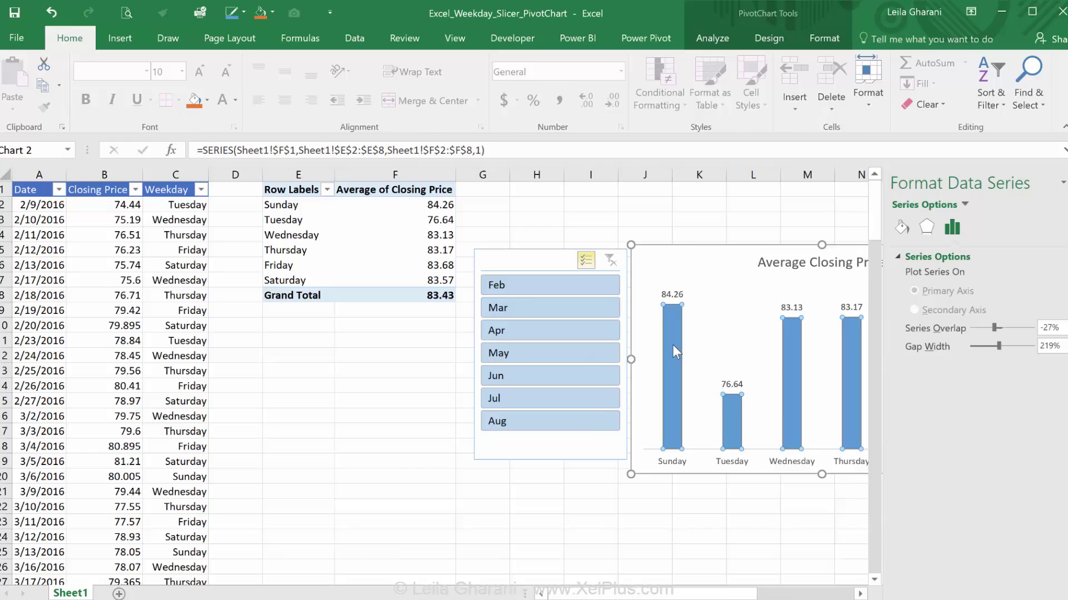
{"action": "type", "text": "100%"}
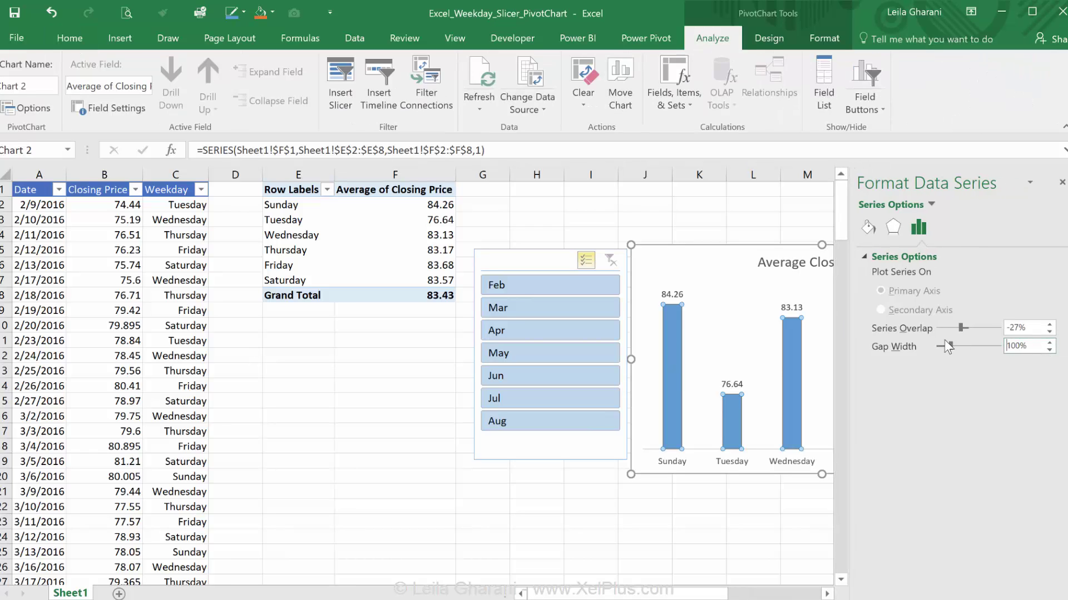
{"action": "key", "text": "Return"}
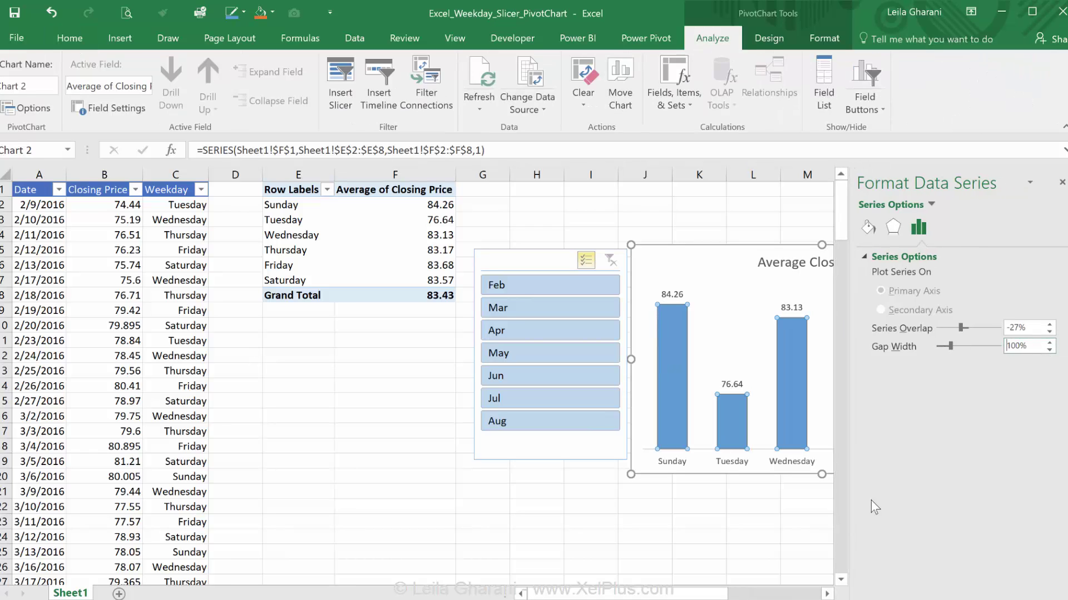
{"action": "left_click", "coordinate": [739, 506]}
{"action": "left_click", "coordinate": [671, 381]}
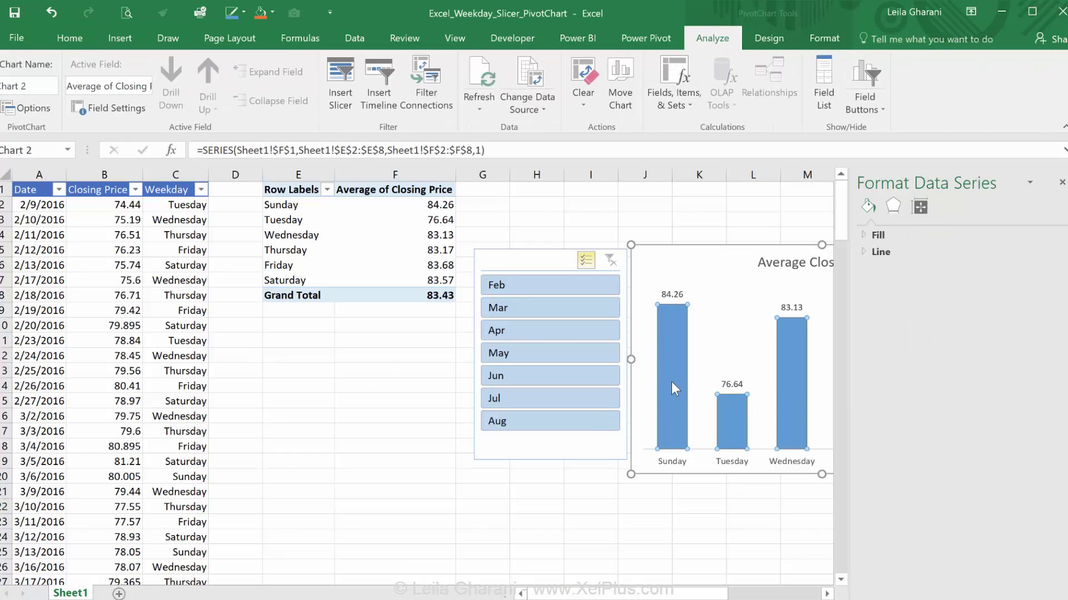
{"action": "left_click", "coordinate": [273, 13]}
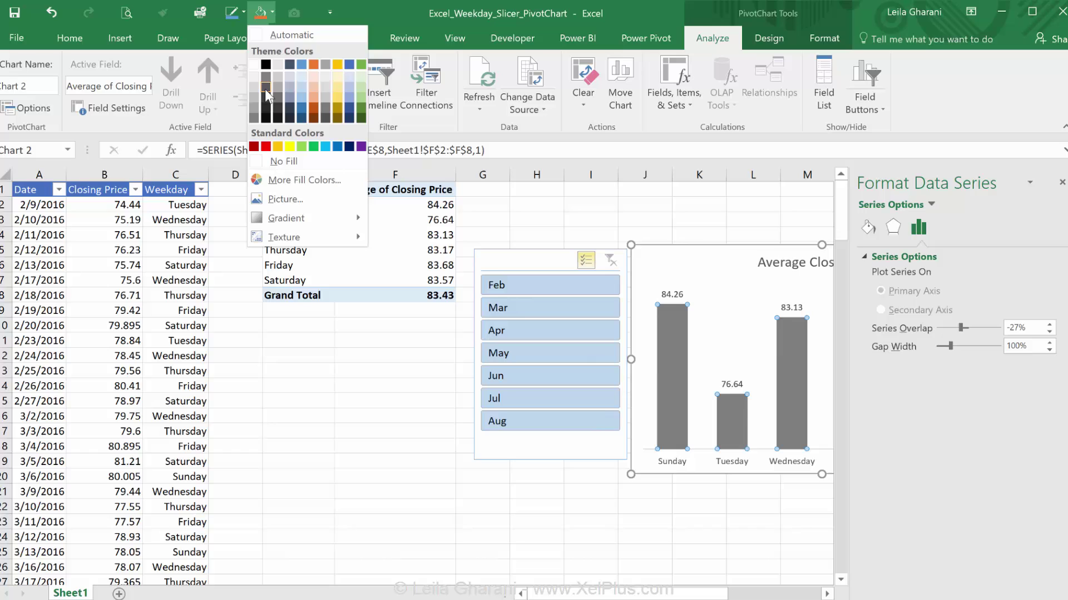
{"action": "left_click", "coordinate": [264, 89]}
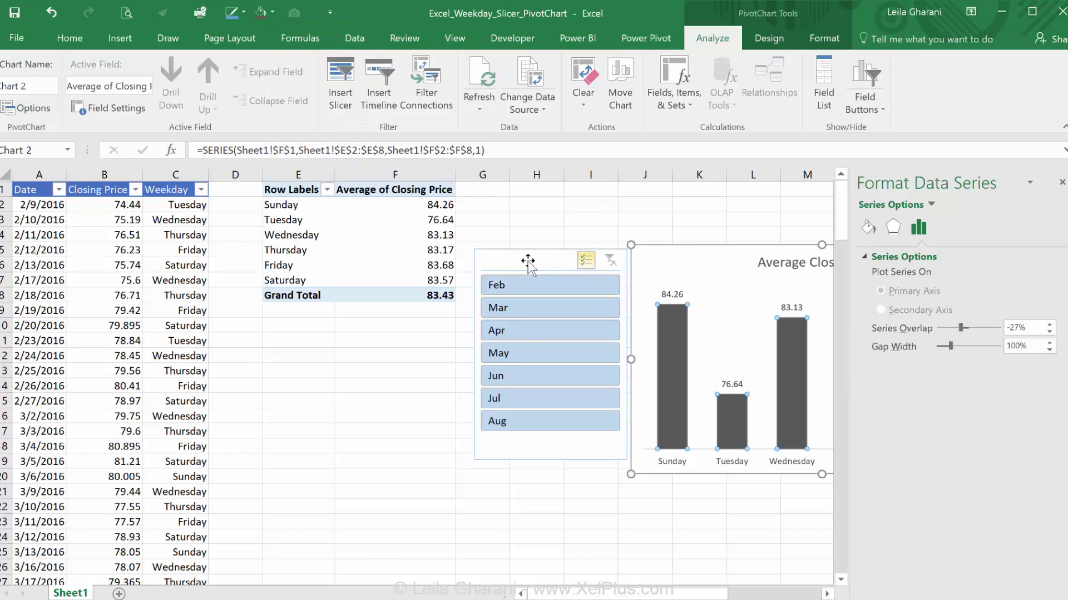
{"action": "left_click", "coordinate": [567, 234]}
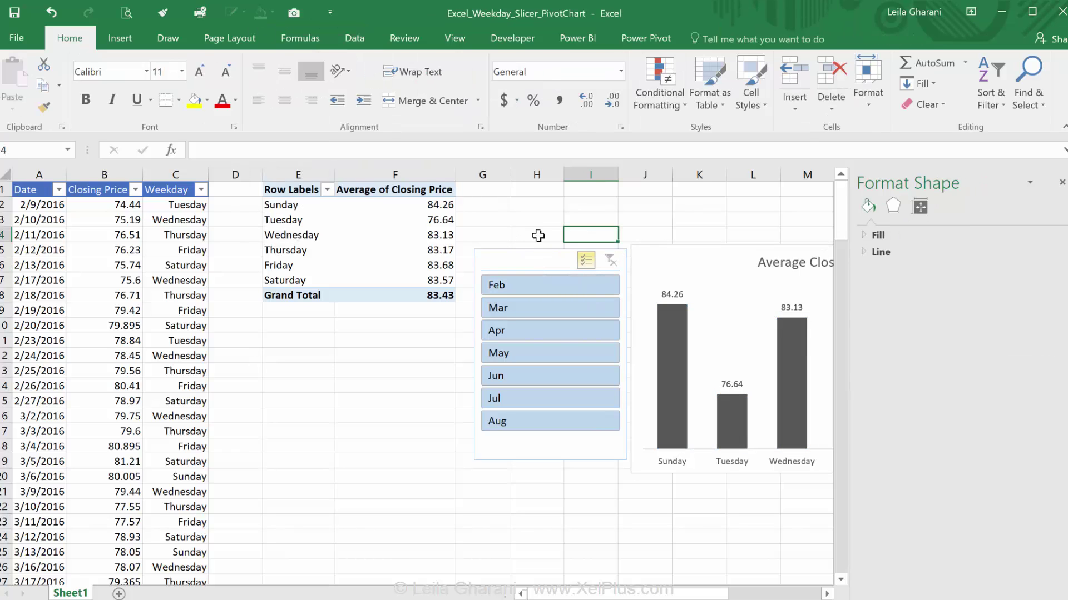
Move the slicer and chart below the pivot table and fill cells E10:M26 white
{"action": "left_click", "coordinate": [1061, 177]}
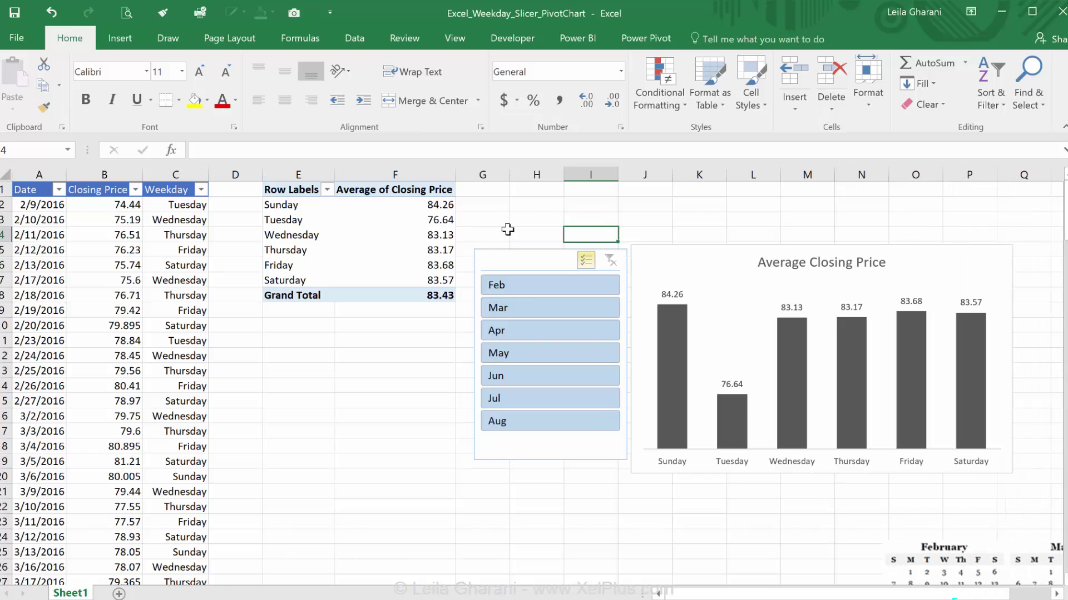
{"action": "left_click_drag", "start_coordinate": [546, 262], "coordinate": [330, 346]}
{"action": "left_click_drag", "start_coordinate": [641, 264], "coordinate": [432, 353]}
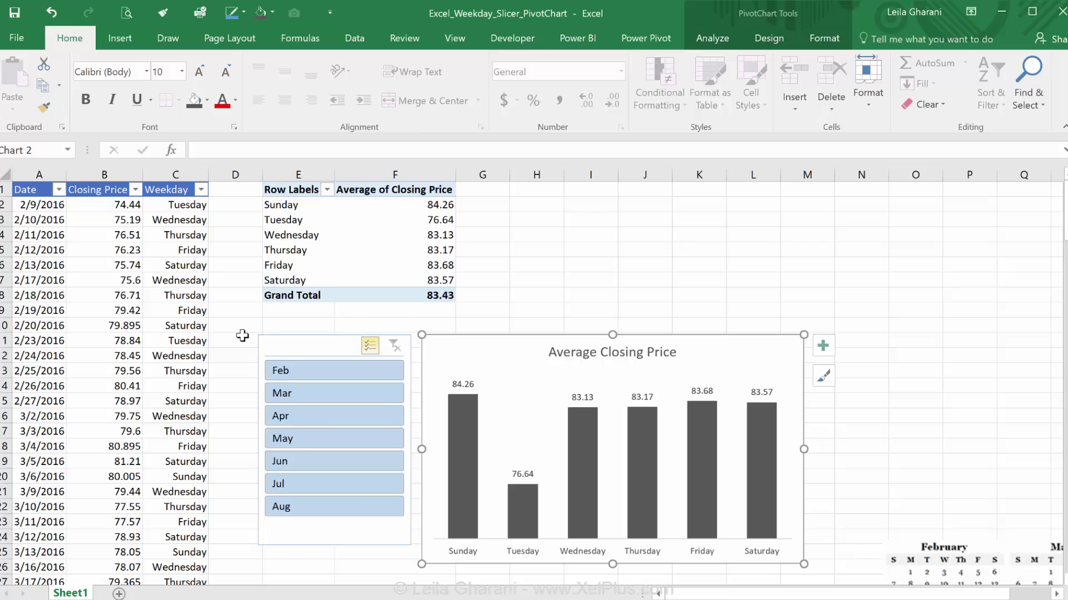
{"action": "left_click_drag", "start_coordinate": [272, 323], "coordinate": [823, 563]}
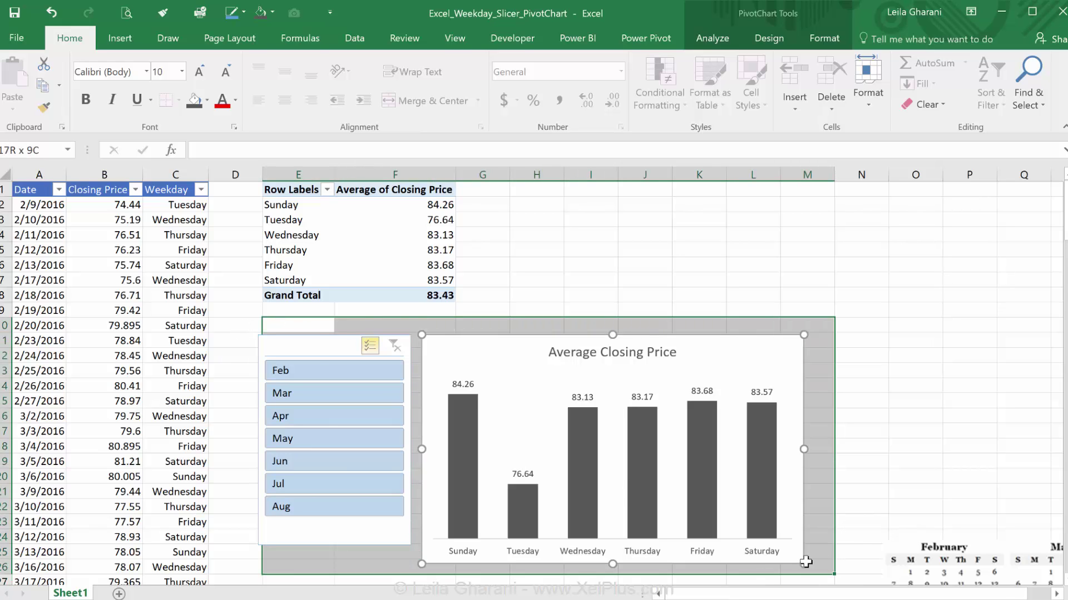
{"action": "left_click", "coordinate": [207, 101]}
{"action": "left_click", "coordinate": [191, 146]}
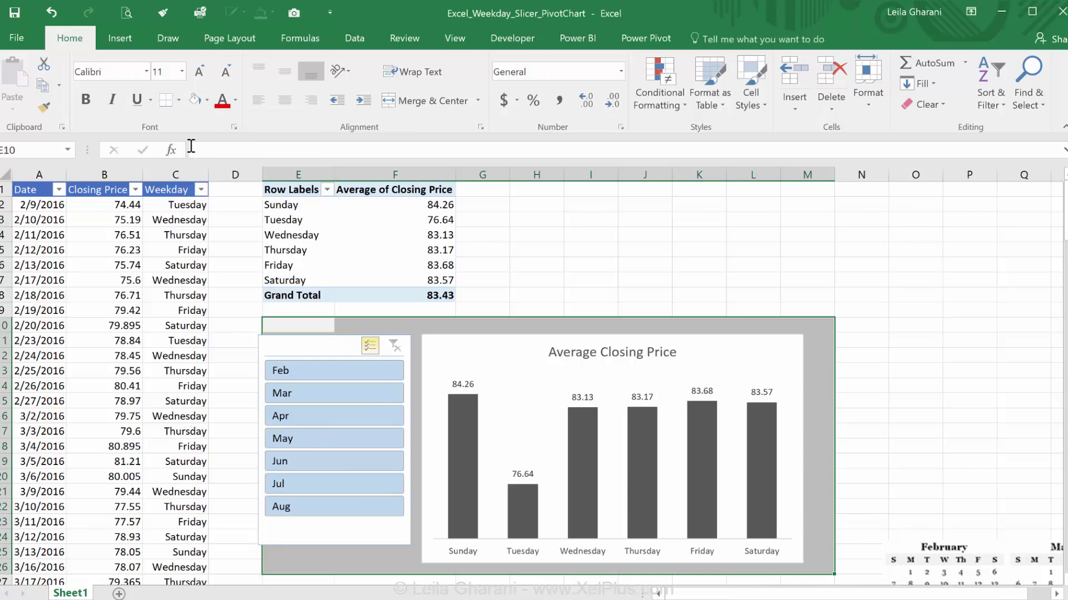
Remove the chart's background fill and its border outline
{"action": "left_click", "coordinate": [529, 356]}
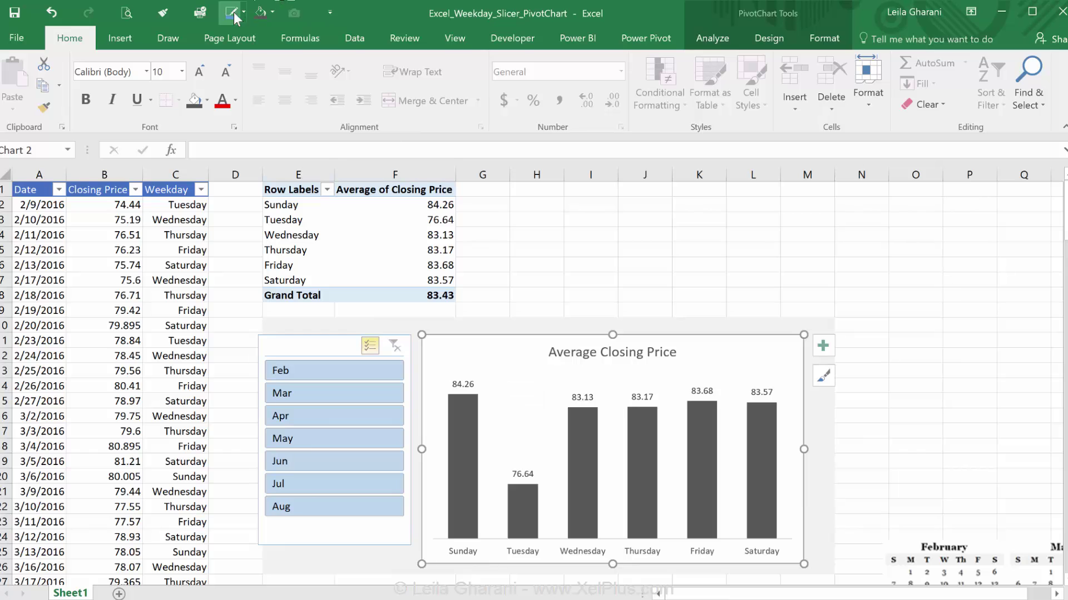
{"action": "left_click", "coordinate": [271, 15]}
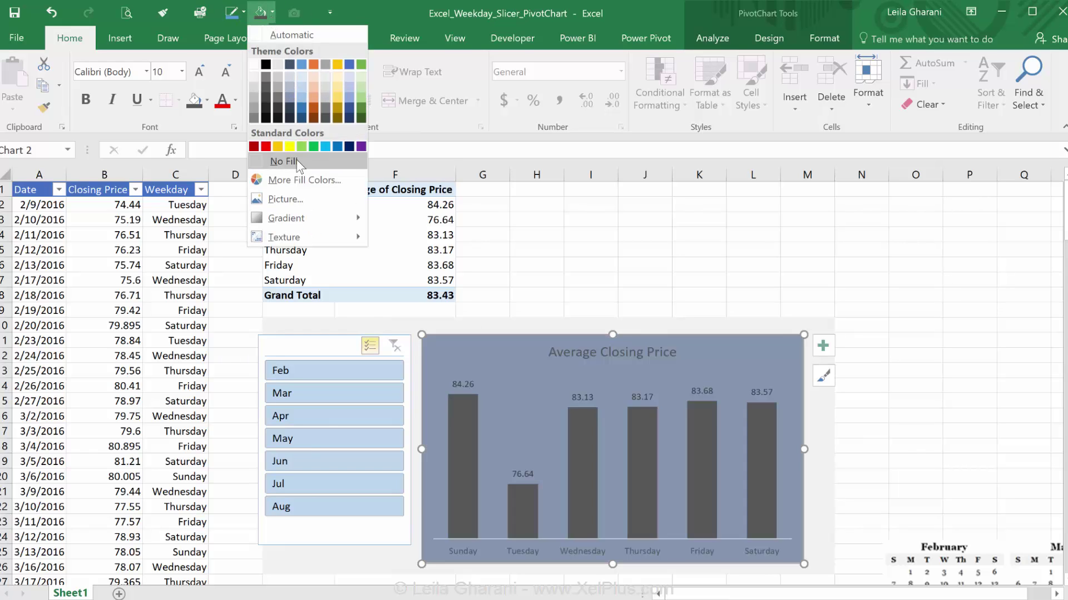
{"action": "left_click", "coordinate": [296, 159]}
{"action": "left_click", "coordinate": [533, 327]}
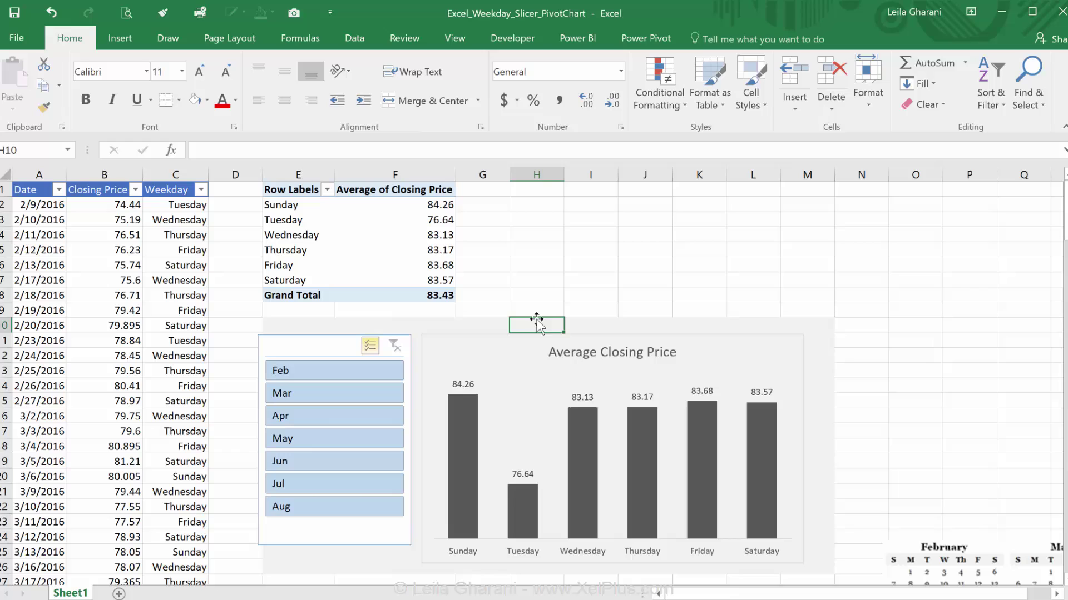
{"action": "left_click", "coordinate": [466, 336]}
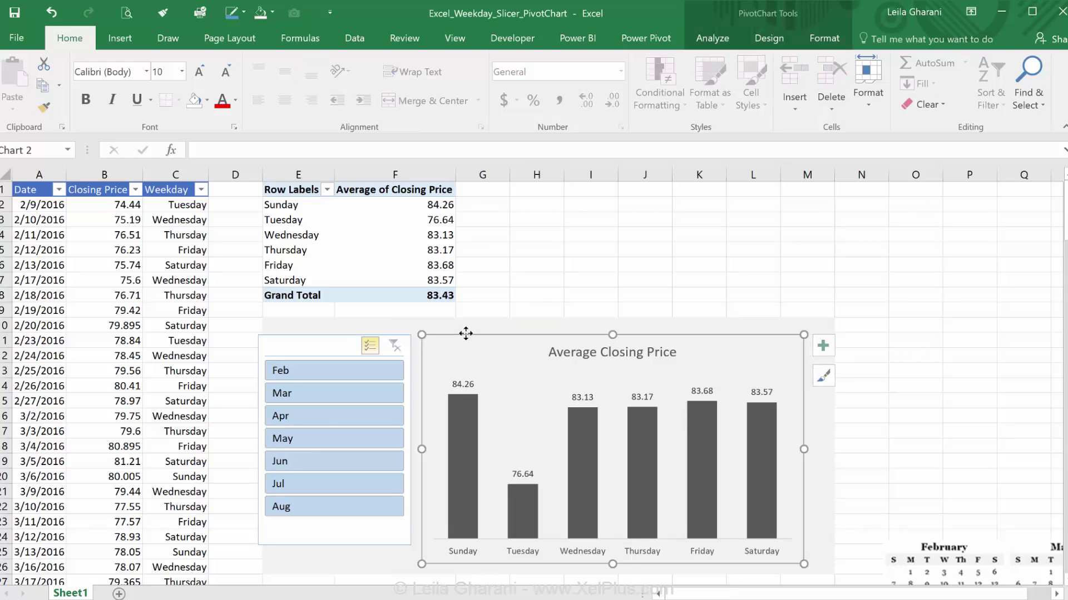
{"action": "left_click", "coordinate": [245, 13]}
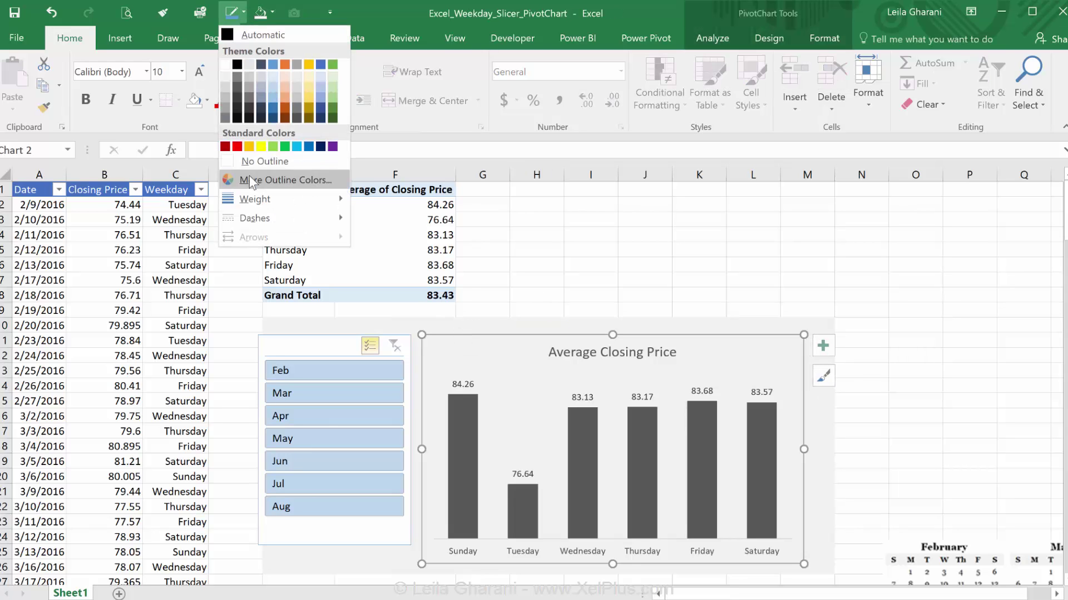
{"action": "left_click", "coordinate": [278, 156]}
{"action": "left_click", "coordinate": [555, 264]}
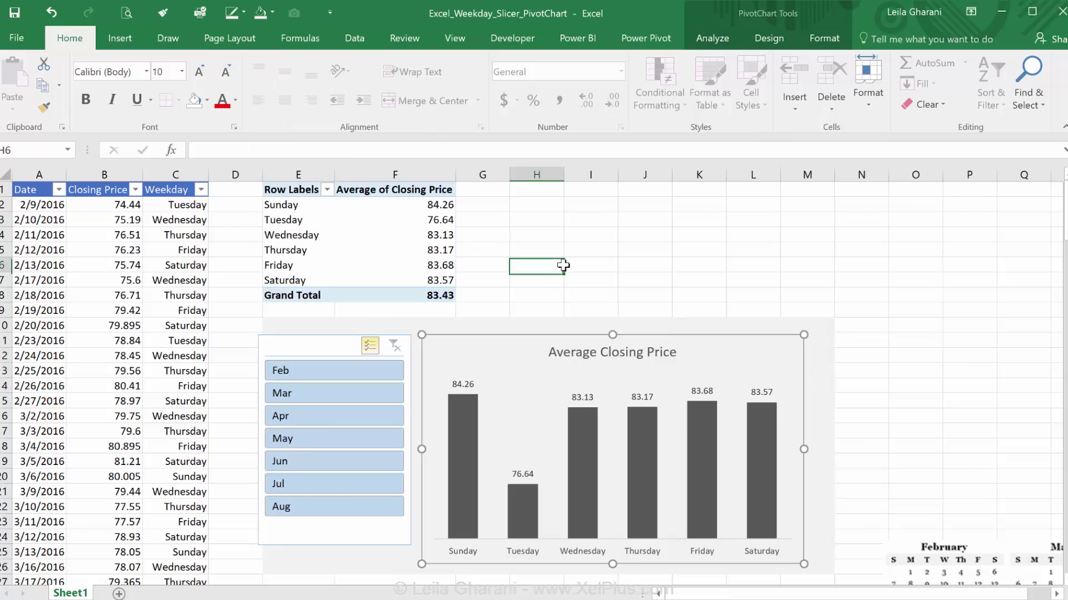
Move and narrow the slicer beside the chart, then set it to five button columns
{"action": "left_click_drag", "start_coordinate": [327, 347], "coordinate": [349, 357]}
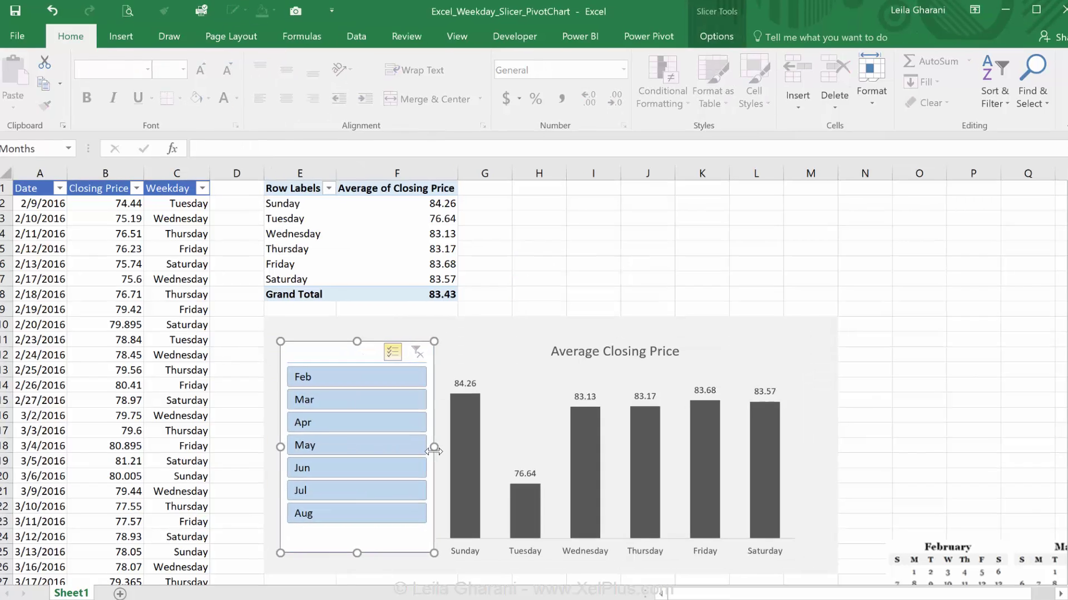
{"action": "left_click_drag", "start_coordinate": [279, 451], "coordinate": [334, 450]}
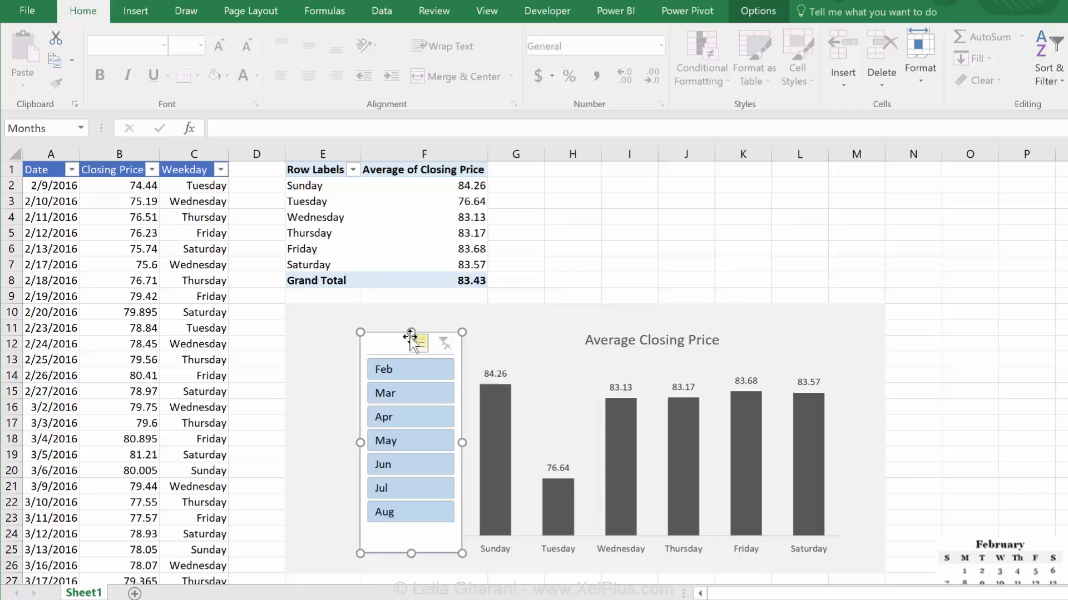
{"action": "left_click", "coordinate": [759, 11]}
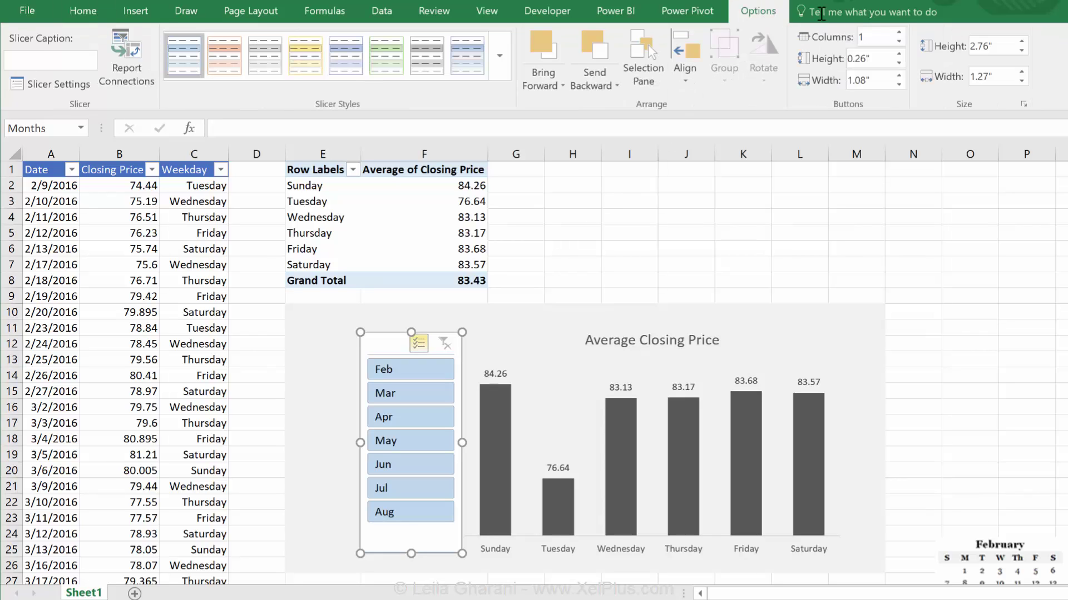
{"action": "left_click", "coordinate": [898, 33]}
{"action": "left_click", "coordinate": [899, 34]}
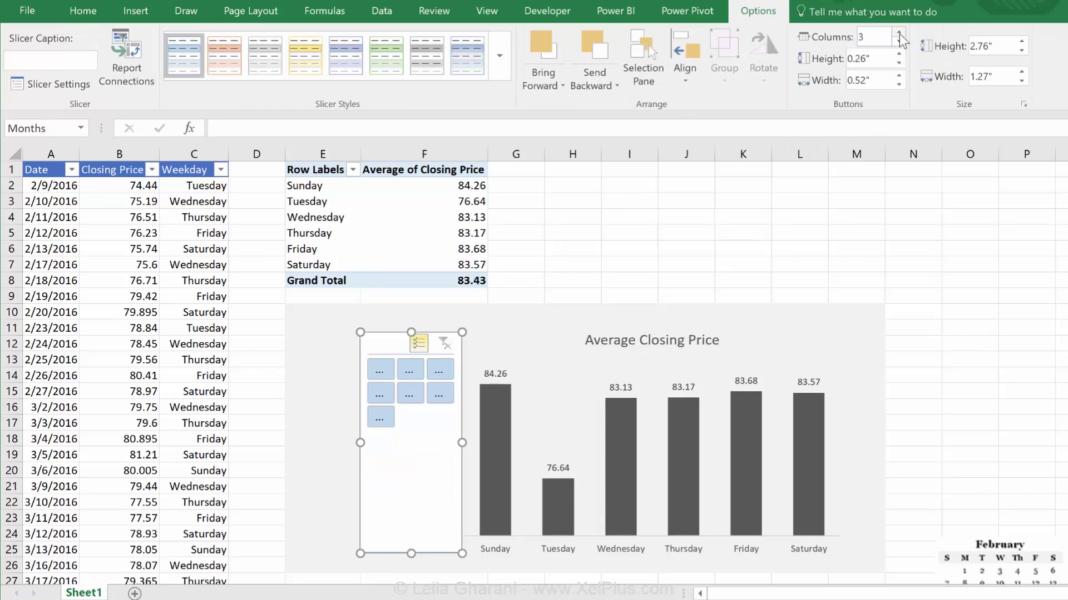
{"action": "left_click", "coordinate": [898, 34]}
{"action": "left_click", "coordinate": [898, 33]}
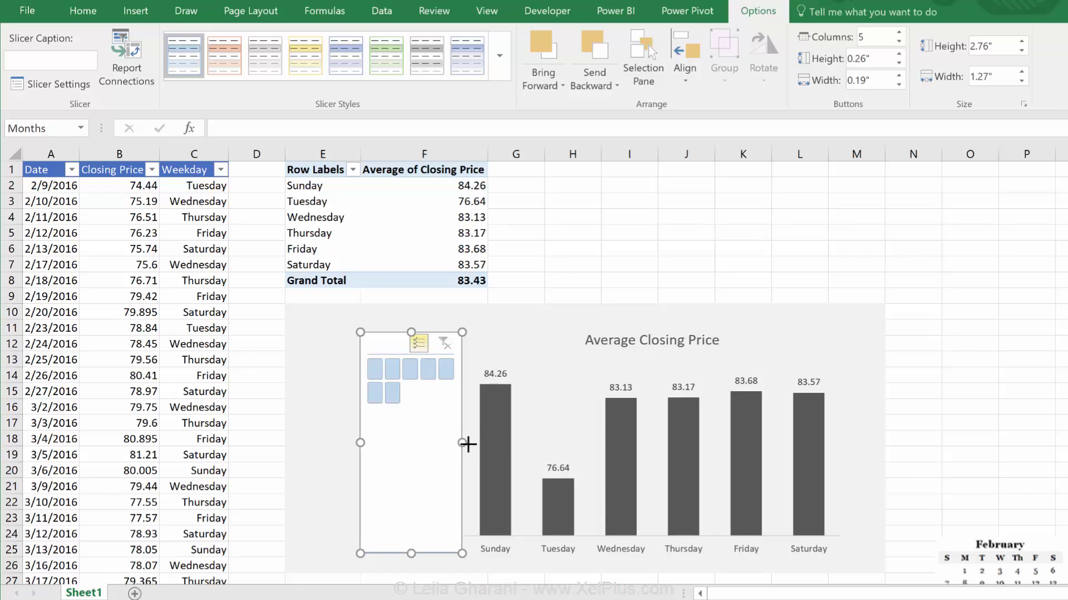
Resize the slicer, set its buttons back to one column, and nudge it beside the chart
{"action": "left_click_drag", "start_coordinate": [468, 445], "coordinate": [635, 441]}
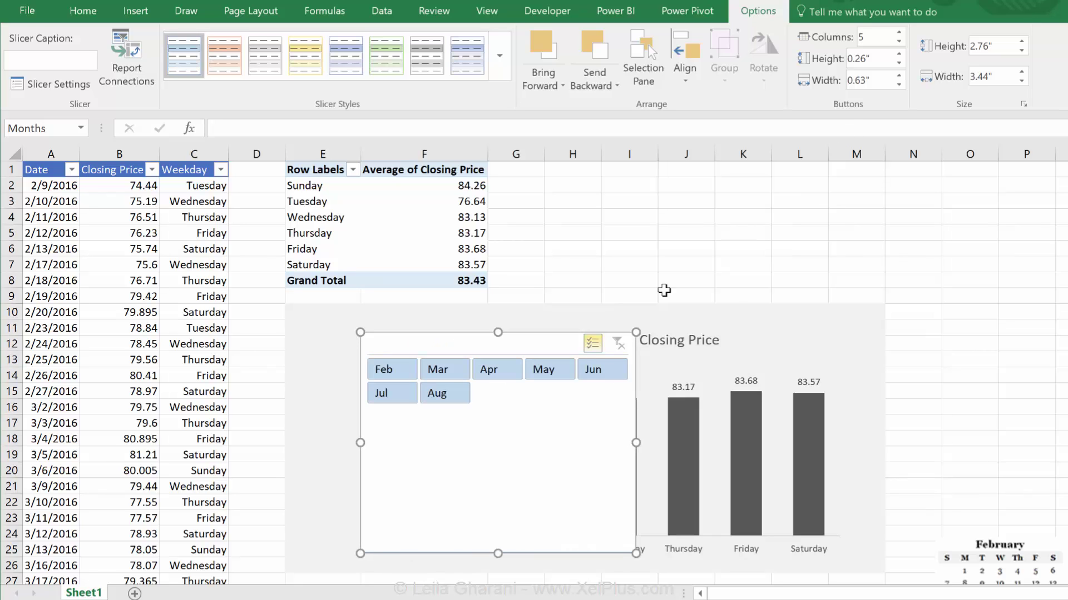
{"action": "left_click_drag", "start_coordinate": [496, 553], "coordinate": [508, 431]}
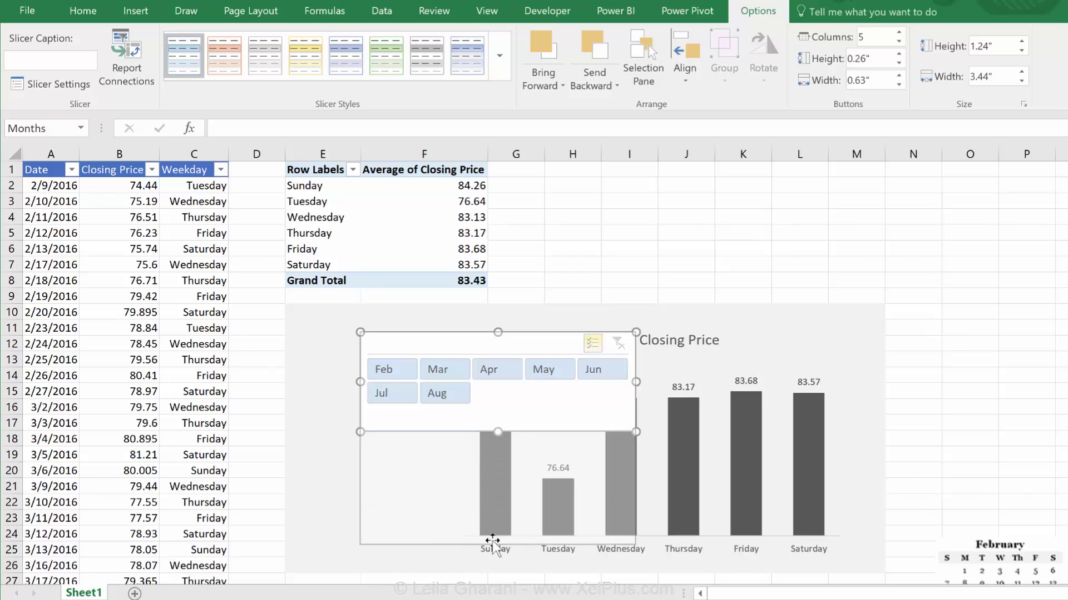
{"action": "left_click_drag", "start_coordinate": [492, 541], "coordinate": [492, 544]}
{"action": "left_click_drag", "start_coordinate": [635, 437], "coordinate": [463, 439]}
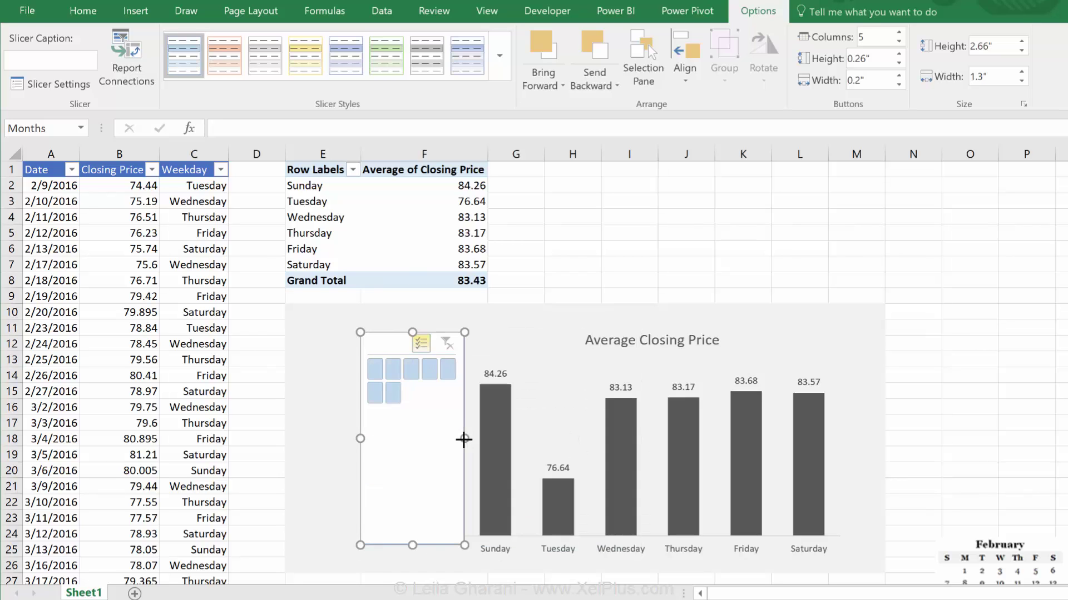
{"action": "left_click", "coordinate": [902, 39]}
{"action": "left_click", "coordinate": [901, 39]}
{"action": "left_click", "coordinate": [901, 39]}
{"action": "left_click", "coordinate": [902, 39]}
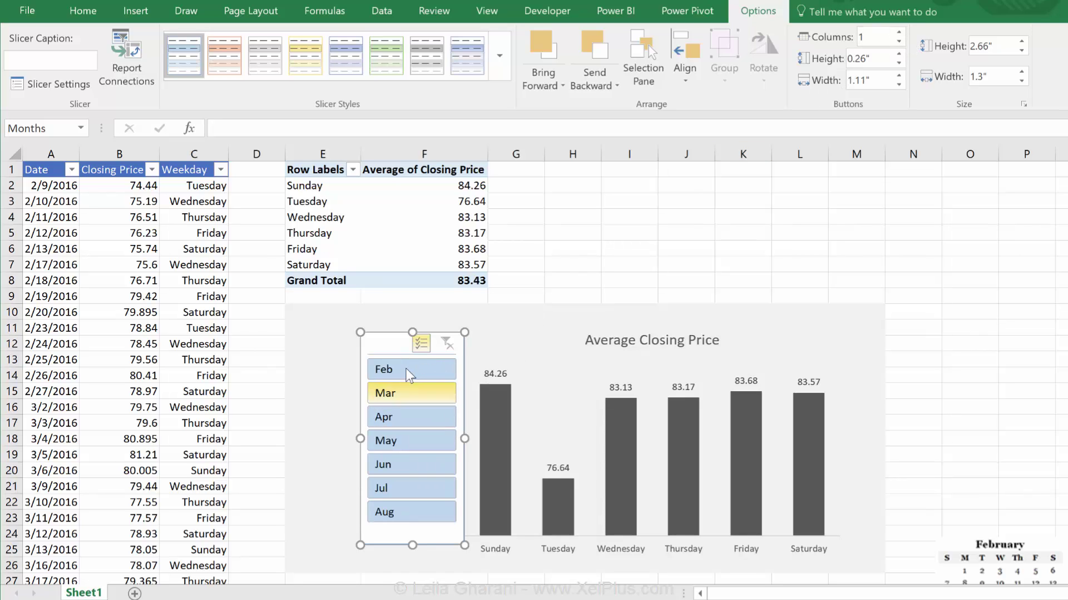
{"action": "mouse_move", "coordinate": [387, 344]}
{"action": "left_mouse_down"}
{"action": "mouse_move", "coordinate": [400, 345]}
{"action": "mouse_move", "coordinate": [391, 352]}
{"action": "left_mouse_up"}
{"action": "left_click", "coordinate": [326, 377]}
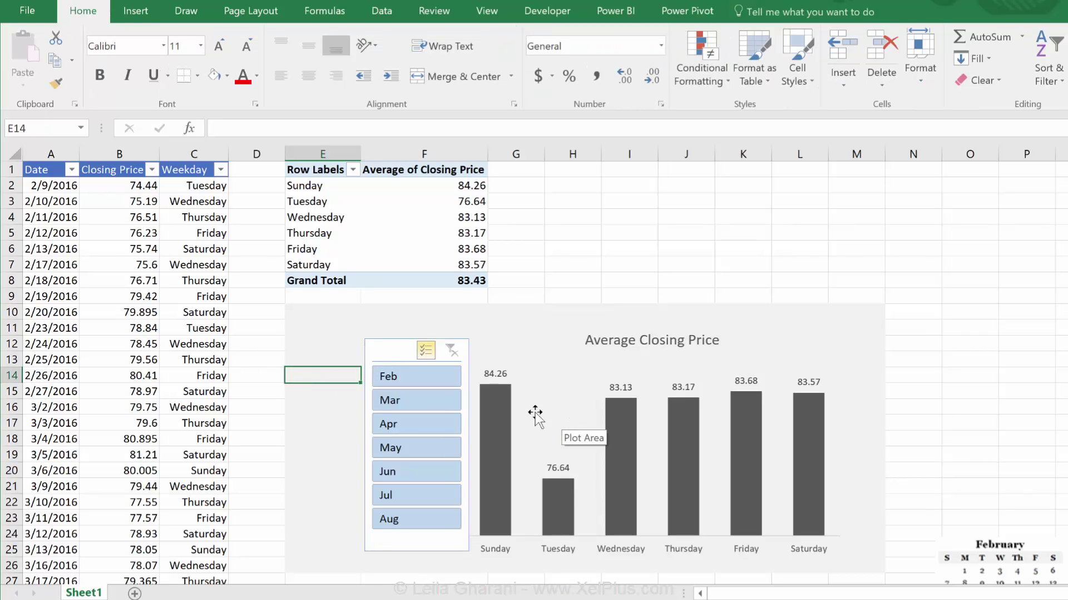
Apply the gray slicer style and shift the slicer slightly left against the chart
{"action": "left_click", "coordinate": [385, 355]}
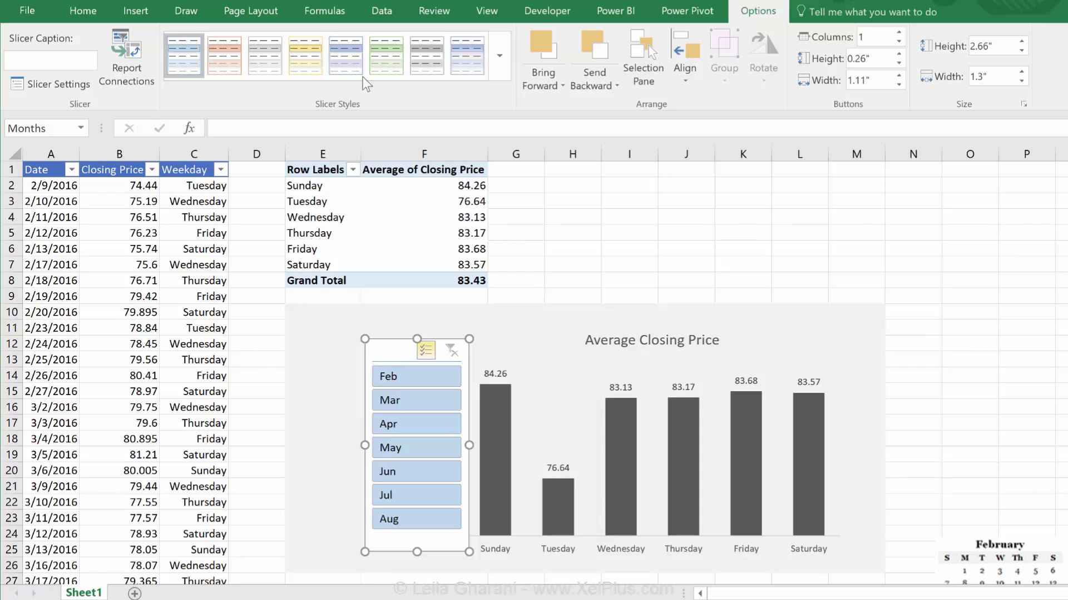
{"action": "left_click", "coordinate": [435, 56]}
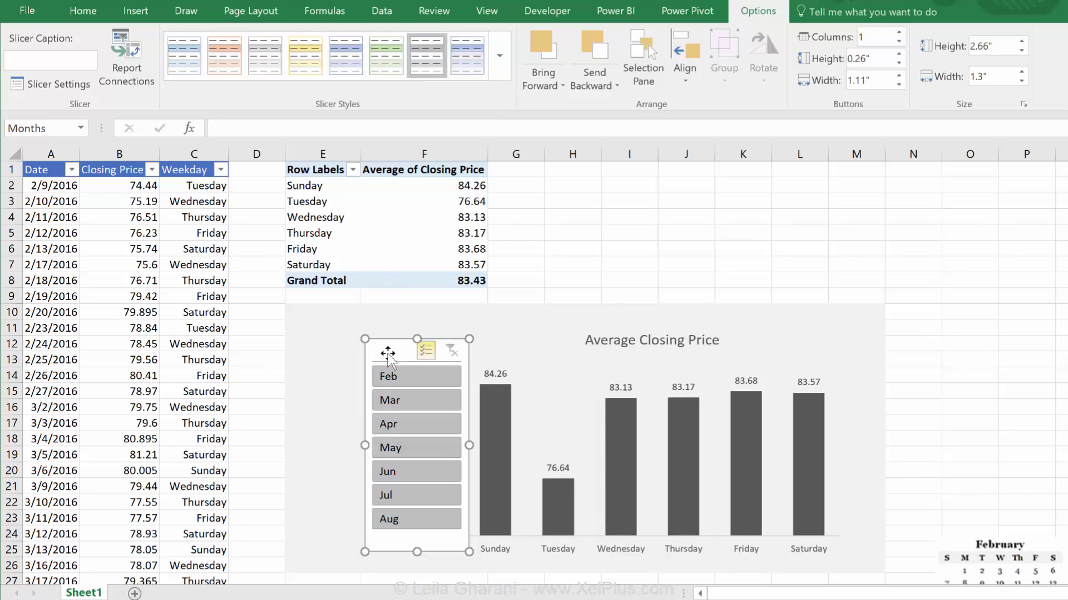
{"action": "mouse_move", "coordinate": [392, 353]}
{"action": "left_mouse_down"}
{"action": "mouse_move", "coordinate": [370, 354]}
{"action": "mouse_move", "coordinate": [386, 354]}
{"action": "left_mouse_up"}
{"action": "left_click", "coordinate": [289, 374]}
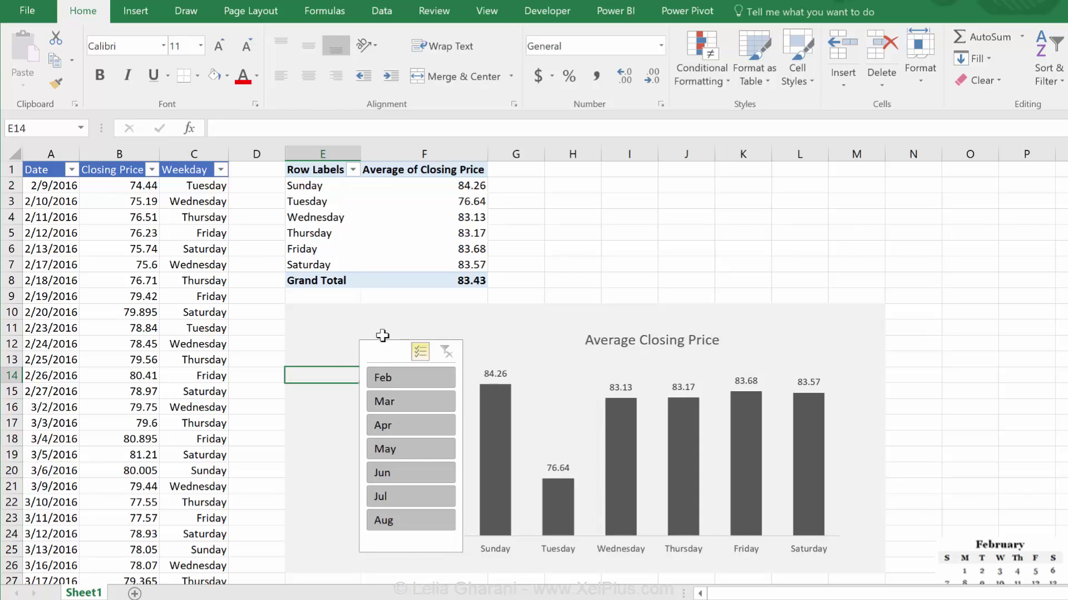
{"action": "left_click", "coordinate": [389, 350]}
Duplicate the gray slicer style as custom style 'priceslicer' and choose its Whole Slicer element
{"action": "right_click", "coordinate": [433, 63]}
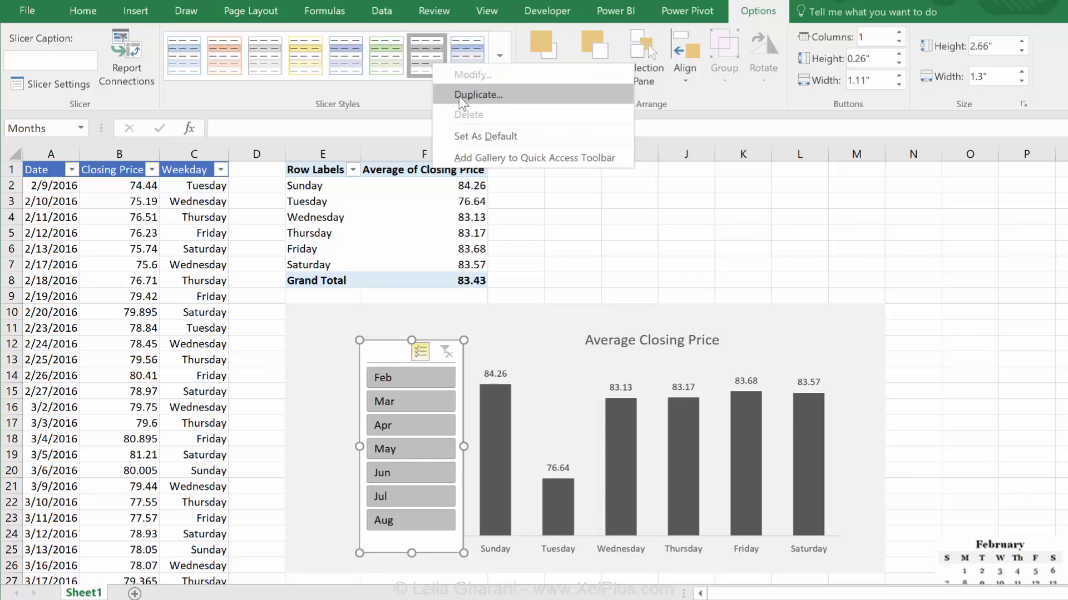
{"action": "left_click", "coordinate": [477, 94]}
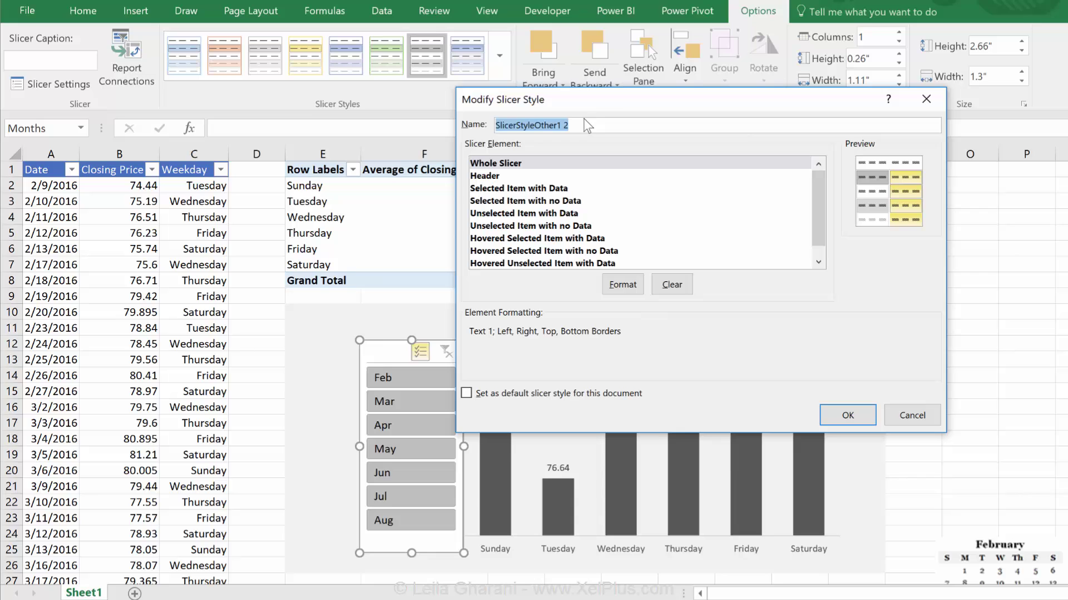
{"action": "type", "text": "priceslicer"}
{"action": "left_click", "coordinate": [514, 176]}
{"action": "left_click", "coordinate": [480, 168]}
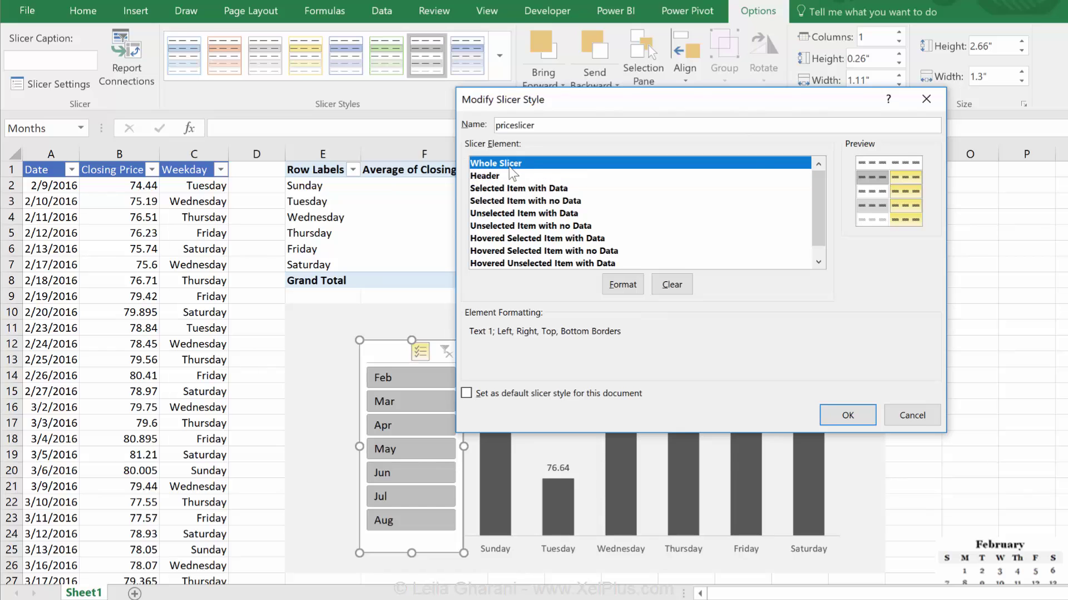
Give the Whole Slicer element no borders and a light gray fill, and save the style
{"action": "left_click", "coordinate": [634, 294]}
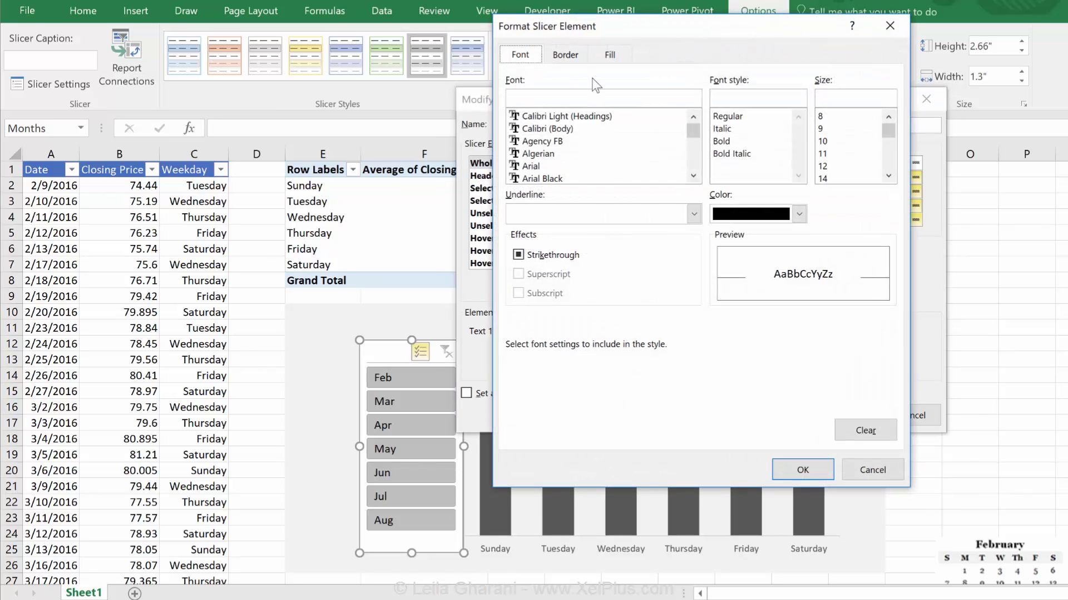
{"action": "left_click", "coordinate": [567, 59]}
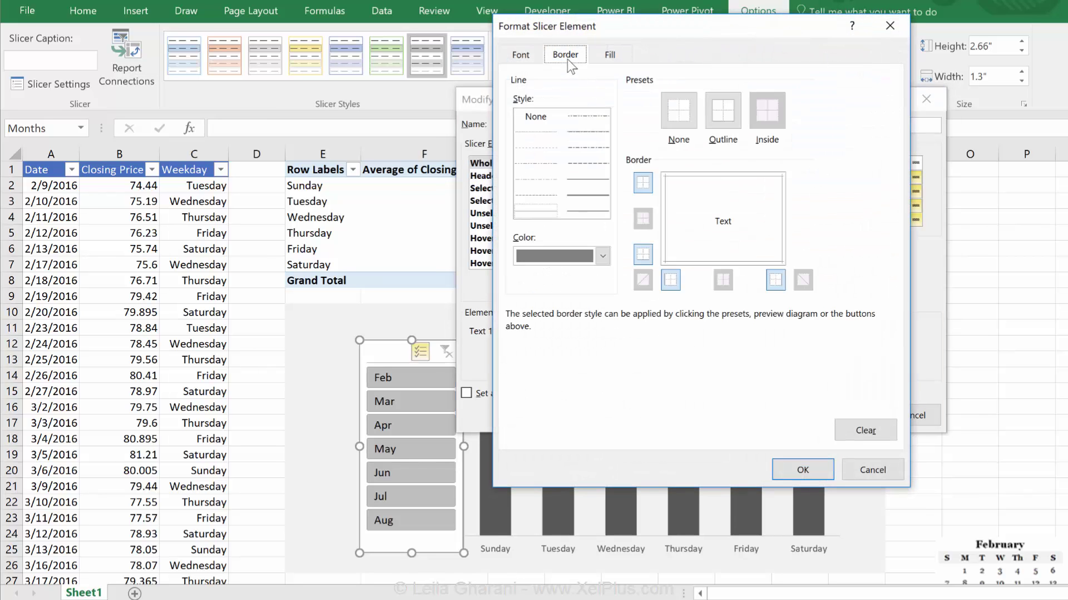
{"action": "left_click", "coordinate": [679, 125]}
{"action": "left_click", "coordinate": [621, 55]}
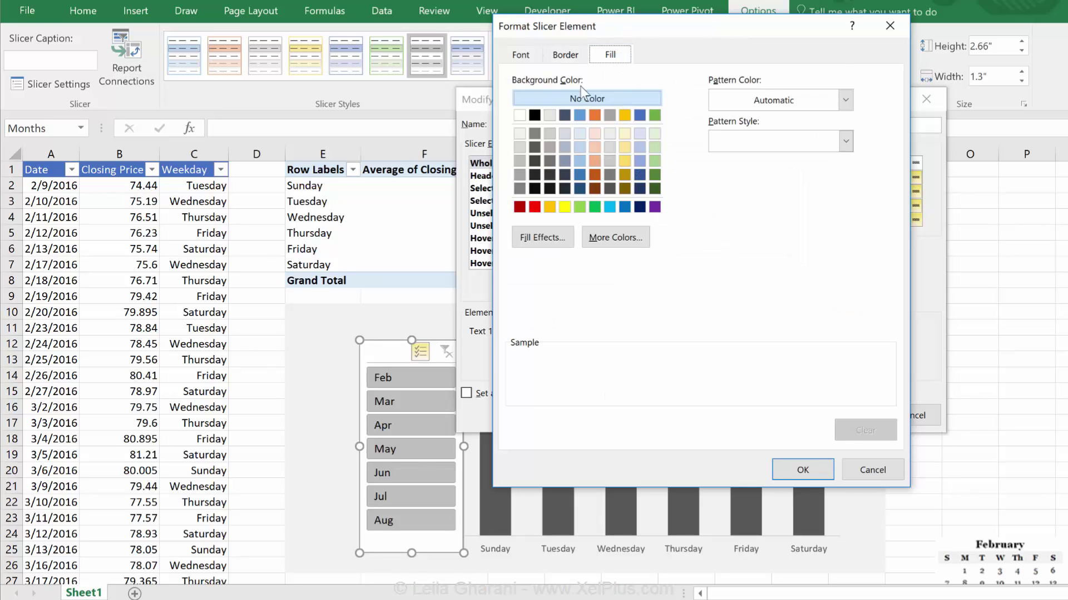
{"action": "left_click", "coordinate": [519, 133]}
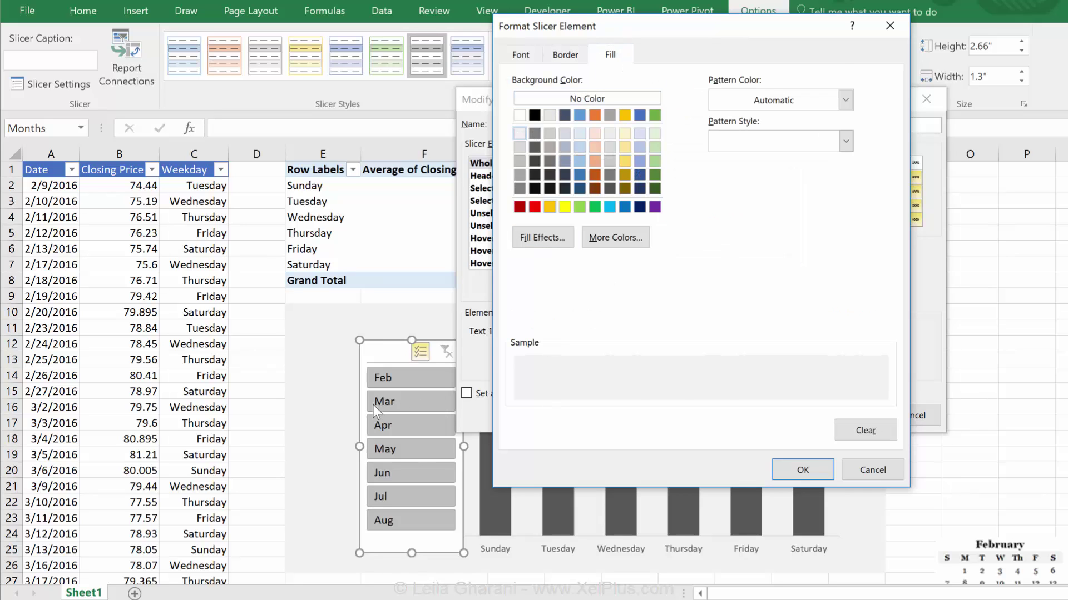
{"action": "left_click", "coordinate": [803, 470]}
{"action": "left_click", "coordinate": [856, 417]}
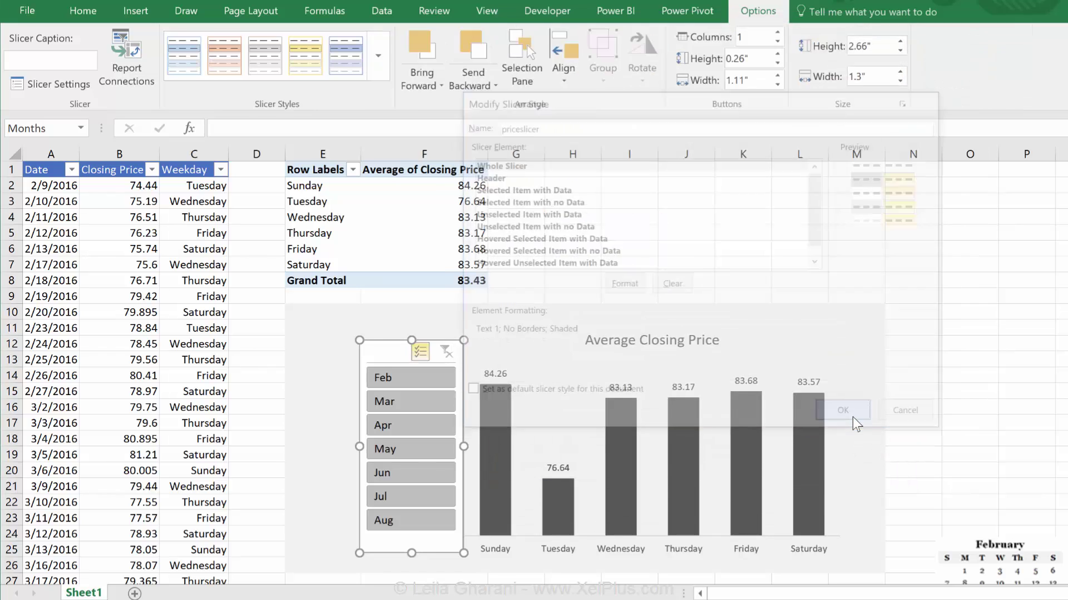
Apply the custom priceslicer style to the Months slicer
{"action": "left_click", "coordinate": [333, 406]}
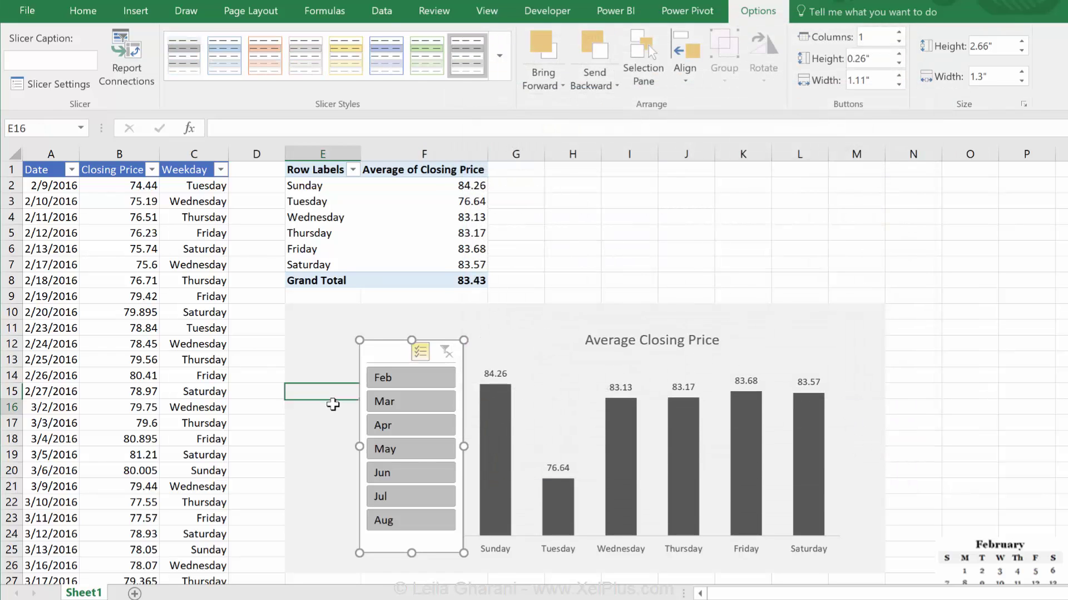
{"action": "left_click", "coordinate": [381, 352]}
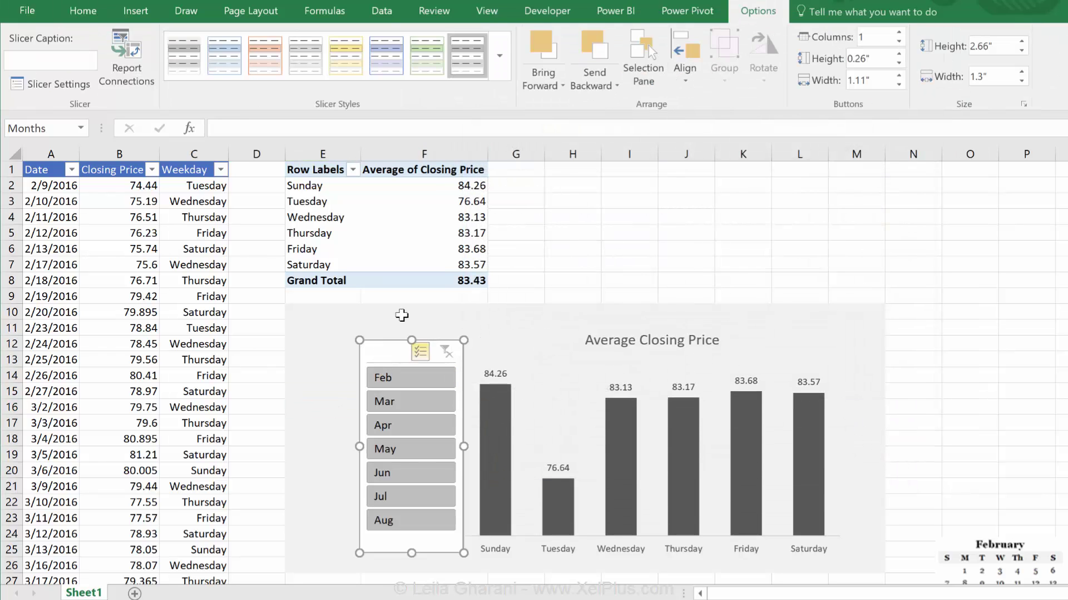
{"action": "left_click", "coordinate": [500, 63]}
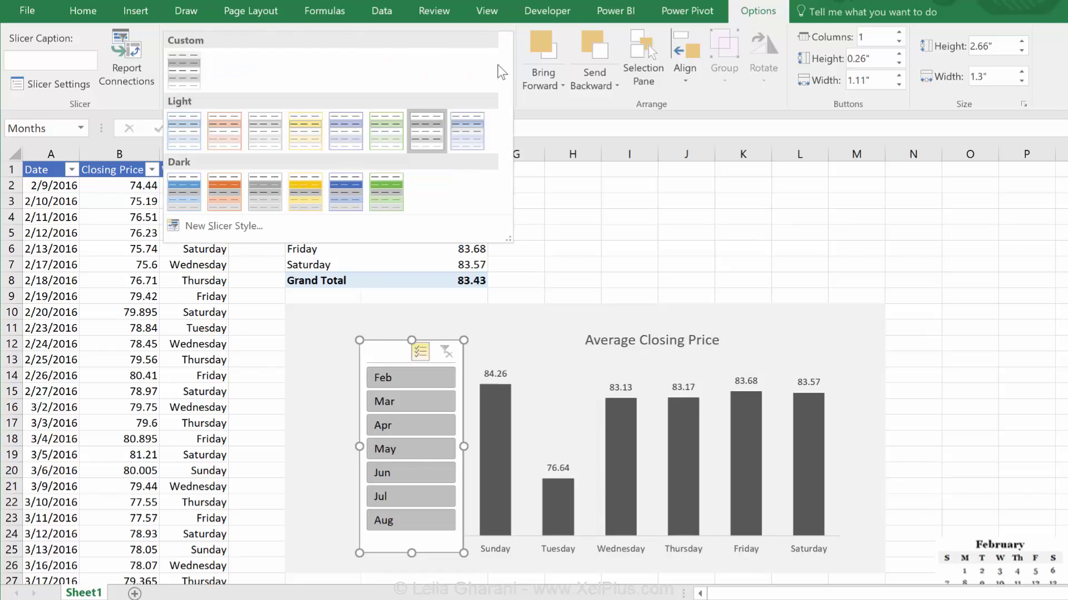
{"action": "left_click", "coordinate": [181, 75]}
{"action": "left_click", "coordinate": [305, 426]}
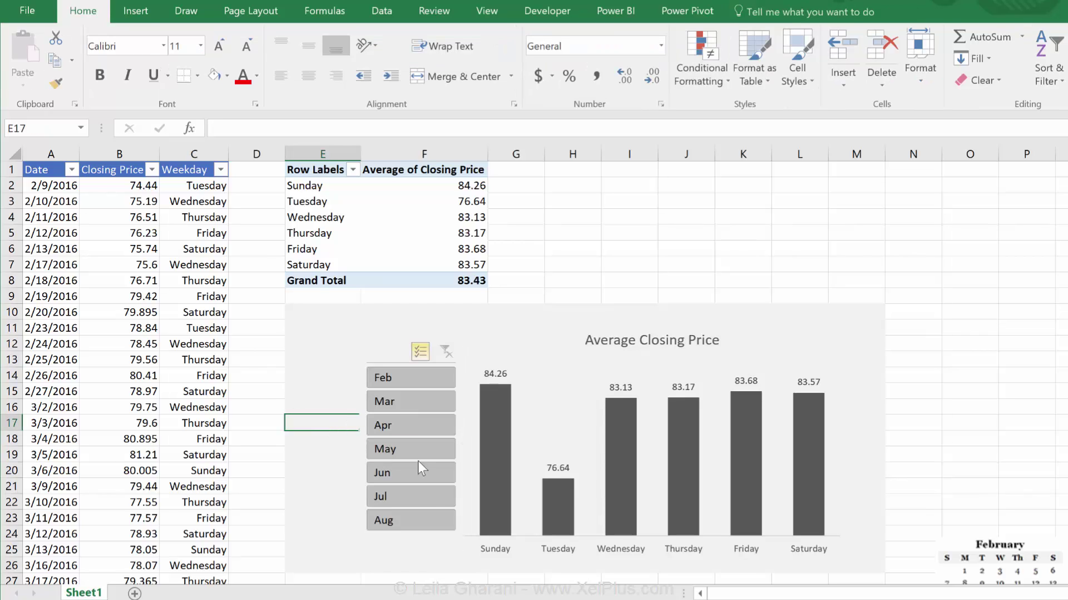
Filter the pivot to March, then May, then June, and select a Closing Price cell
{"action": "left_click", "coordinate": [399, 405]}
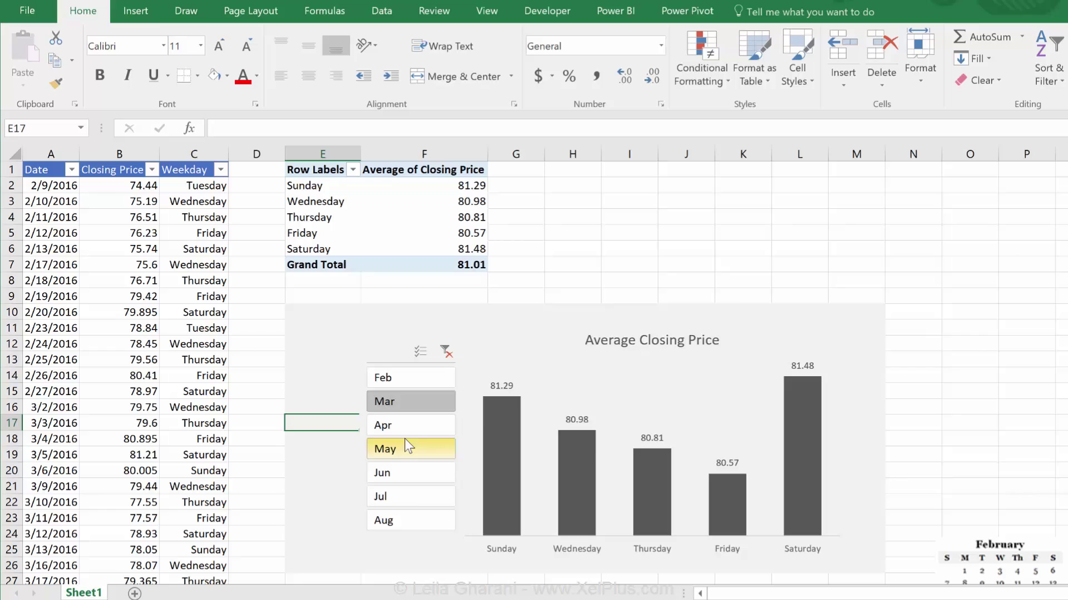
{"action": "left_click", "coordinate": [408, 448]}
{"action": "left_click", "coordinate": [404, 475]}
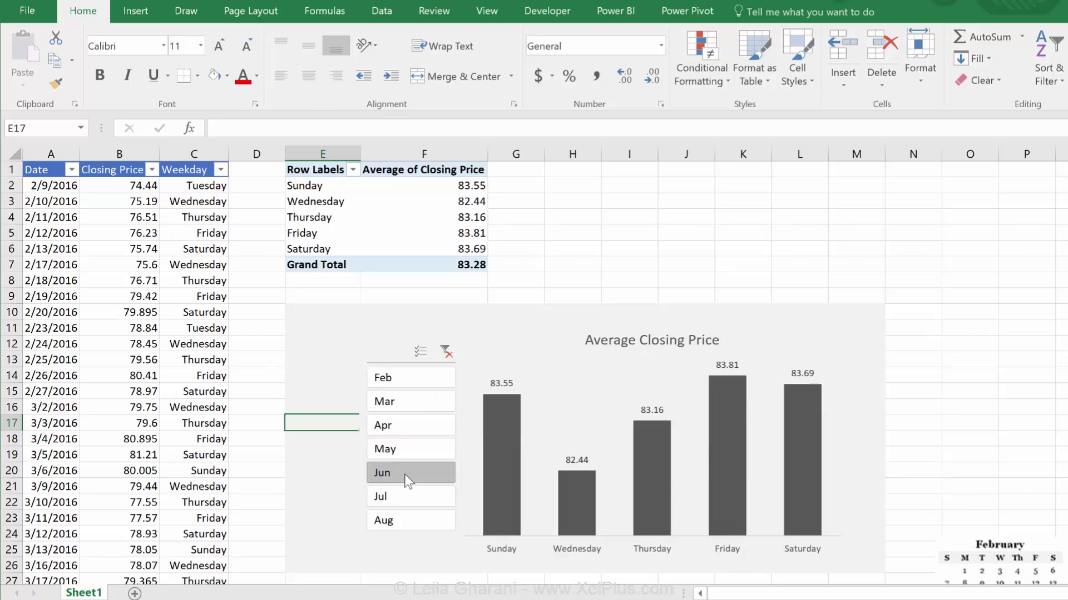
{"action": "left_click", "coordinate": [214, 485]}
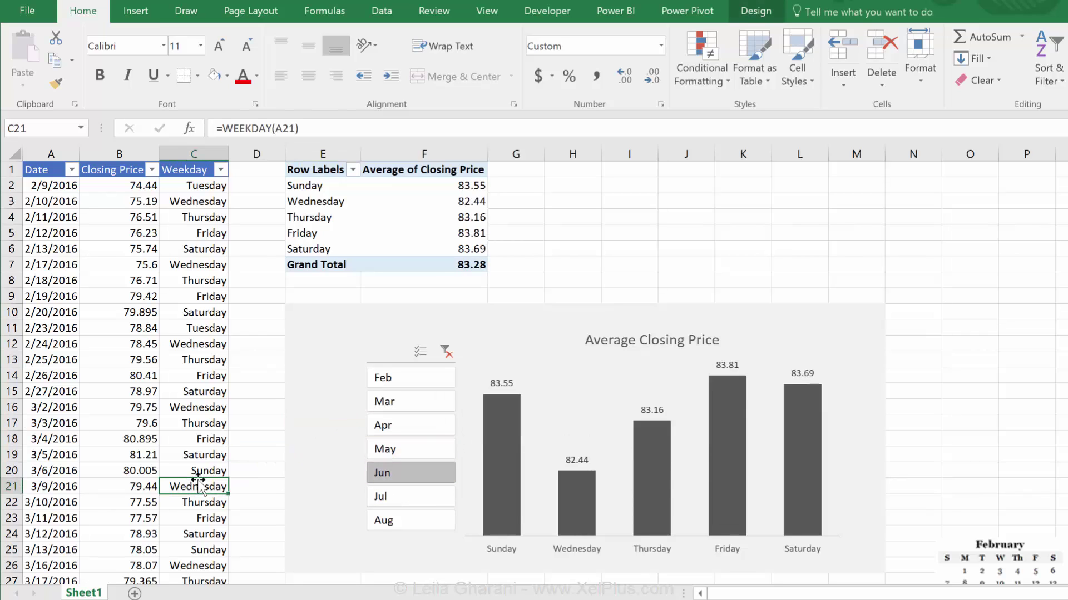
{"action": "left_click", "coordinate": [149, 471]}
Copy the last five August rows (A123:C127) and paste them starting at A128
{"action": "key", "text": "ctrl+Down"}
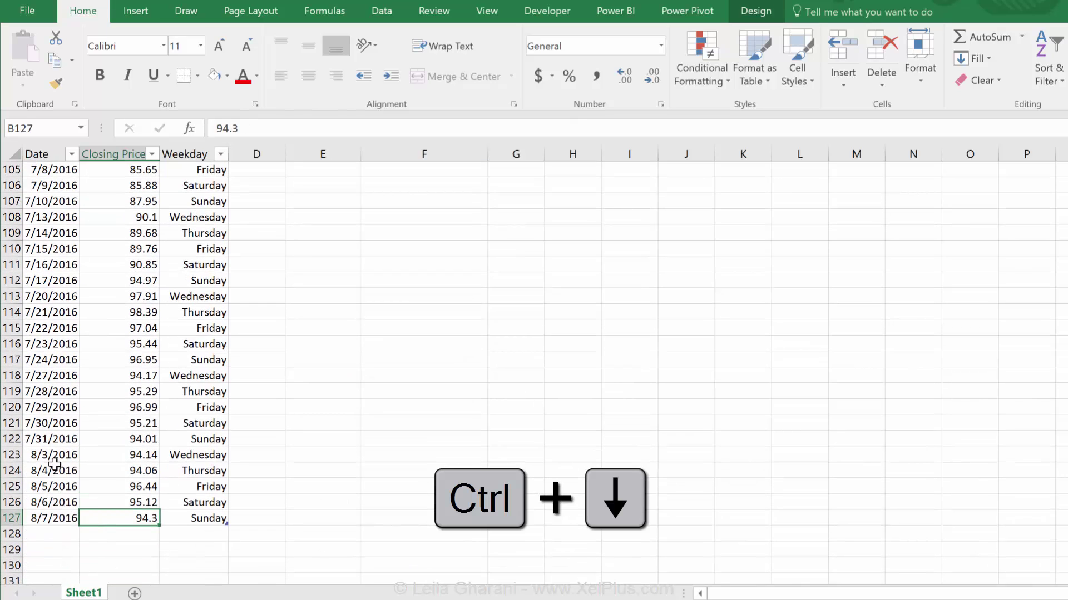
{"action": "left_click_drag", "start_coordinate": [54, 460], "coordinate": [182, 514]}
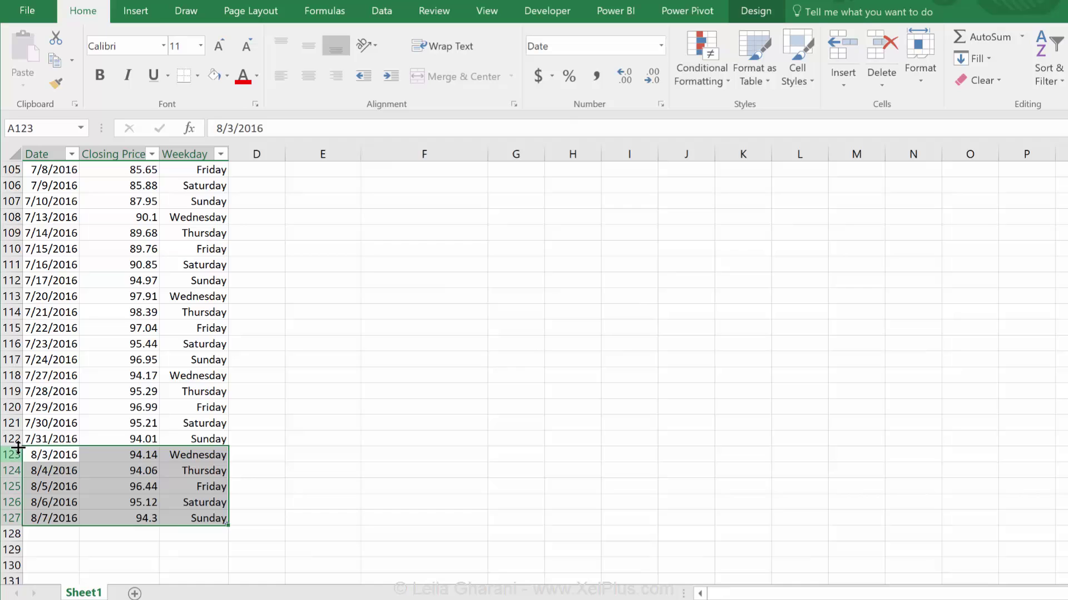
{"action": "key", "text": "ctrl+c"}
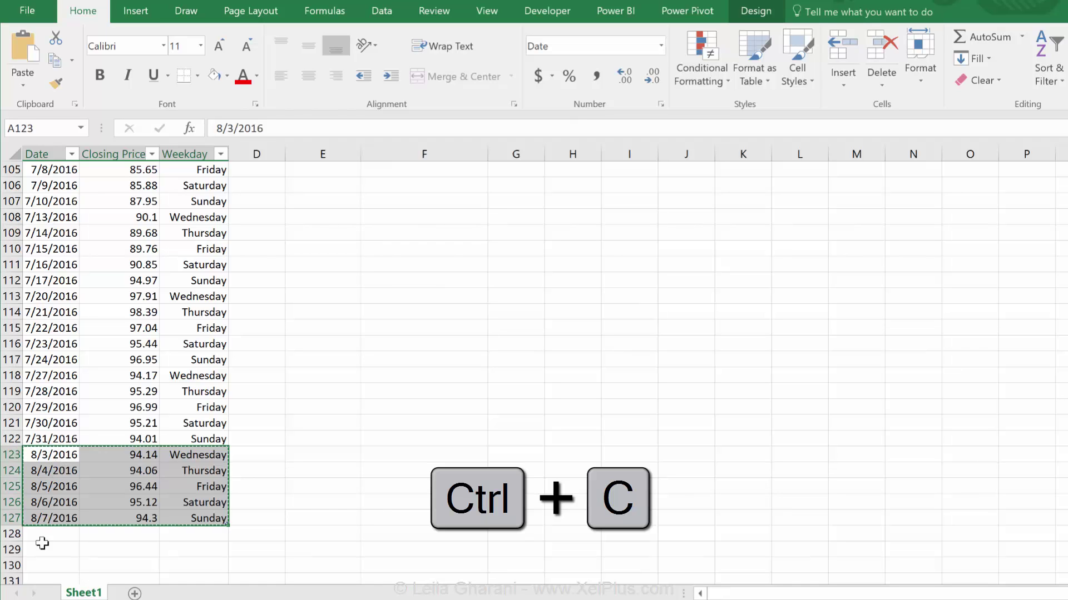
{"action": "left_click", "coordinate": [45, 533]}
{"action": "key", "text": "ctrl+v"}
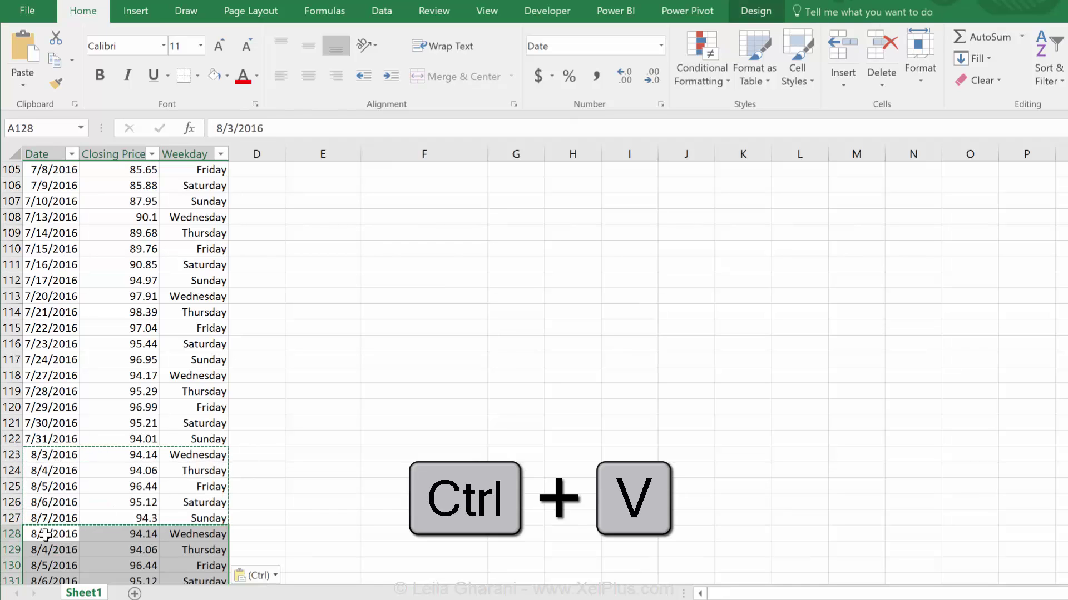
{"action": "scroll", "coordinate": [39, 576], "scroll_direction": "down", "scroll_amount": 1}
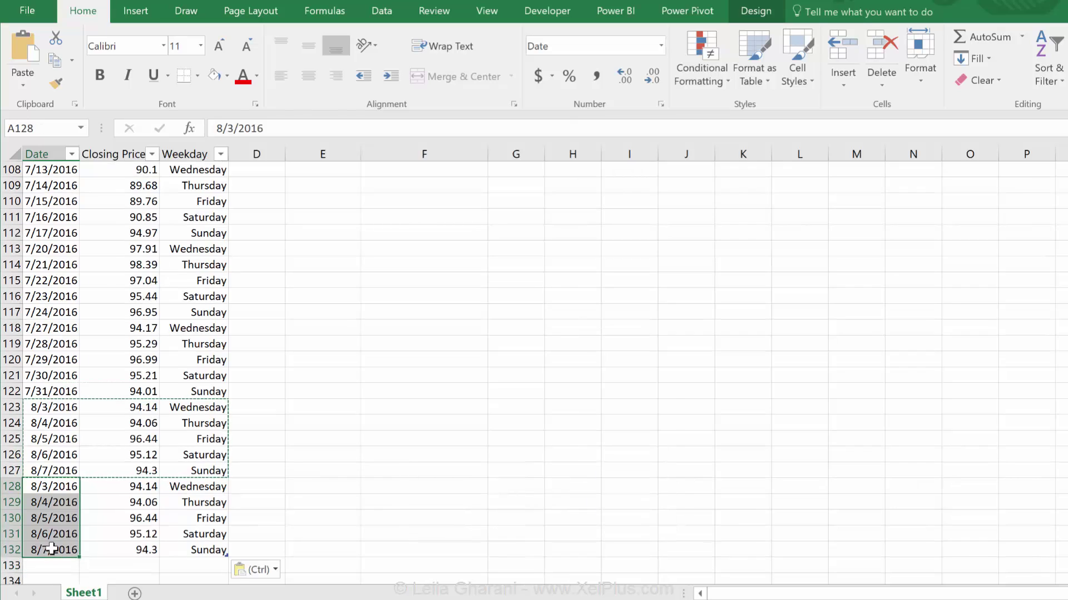
Replace 8 with 9 in the pasted rows so the dates become 9/3/2016 to 9/7/2016
{"action": "key", "text": "ctrl+h"}
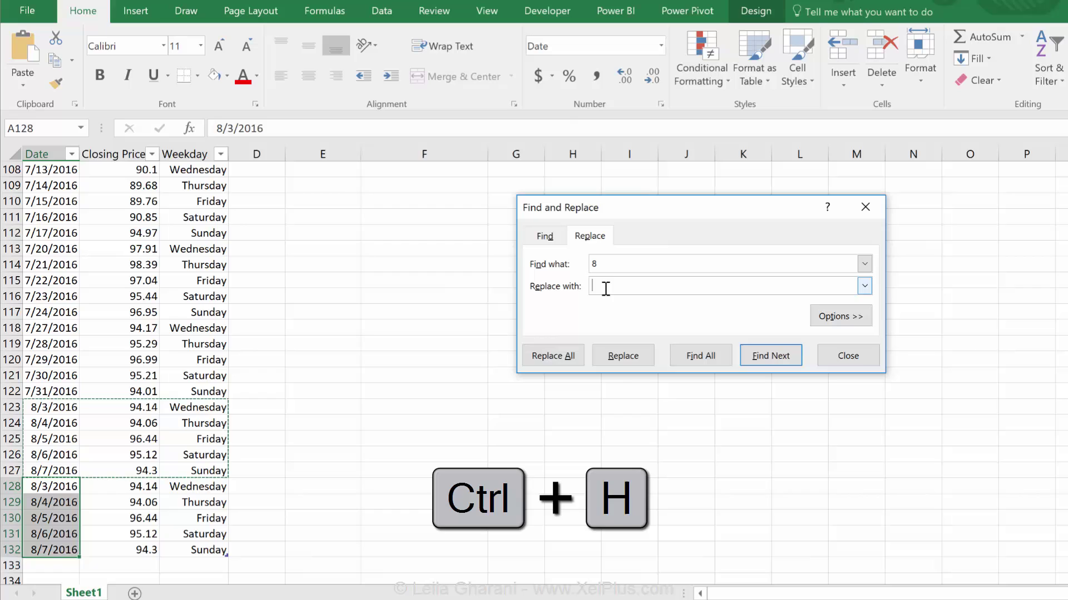
{"action": "type", "text": "9"}
{"action": "left_click", "coordinate": [554, 355]}
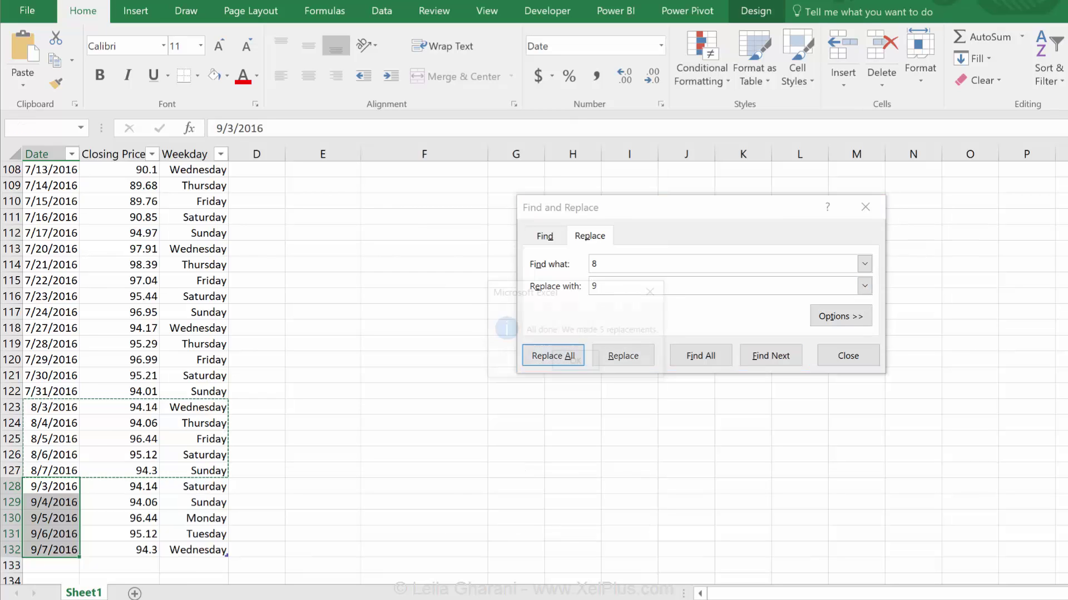
{"action": "left_click", "coordinate": [598, 361]}
{"action": "left_click", "coordinate": [817, 361]}
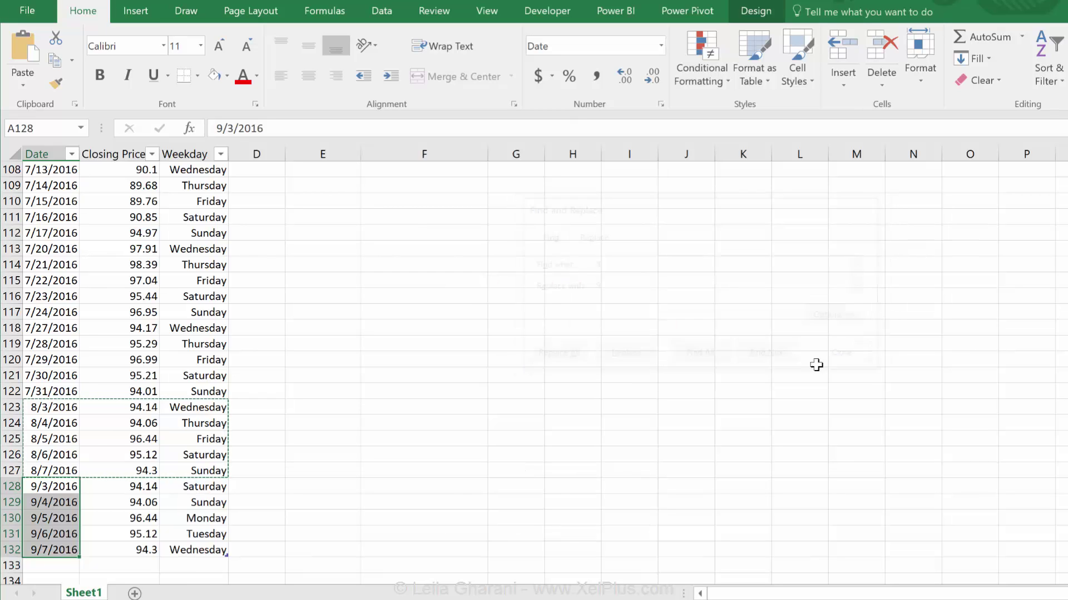
{"action": "left_click", "coordinate": [52, 375]}
{"action": "key", "text": "Escape"}
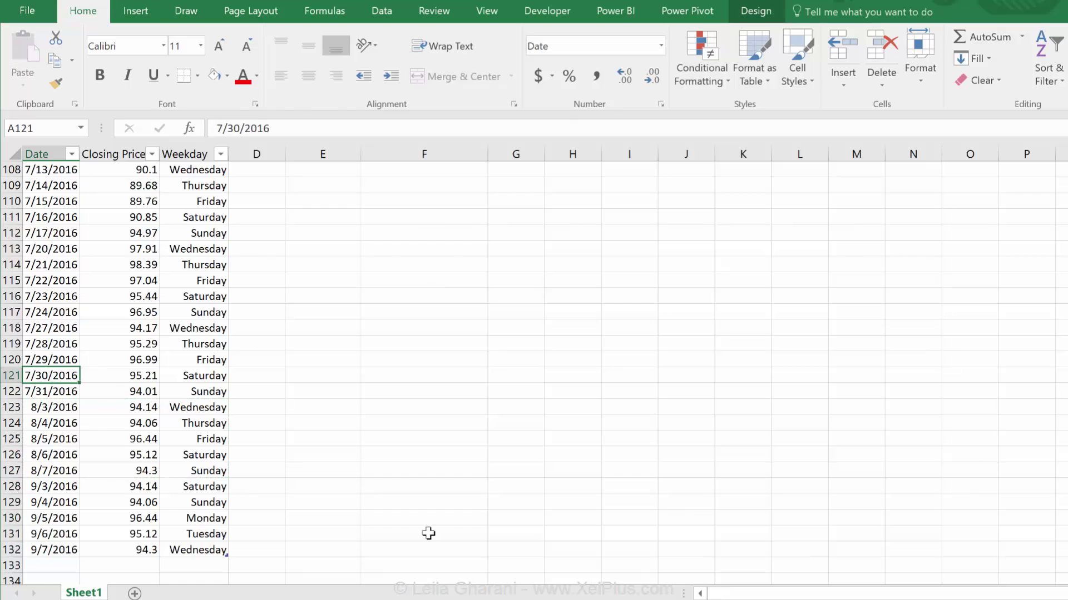
{"action": "scroll", "coordinate": [440, 534], "scroll_direction": "up", "scroll_amount": 20}
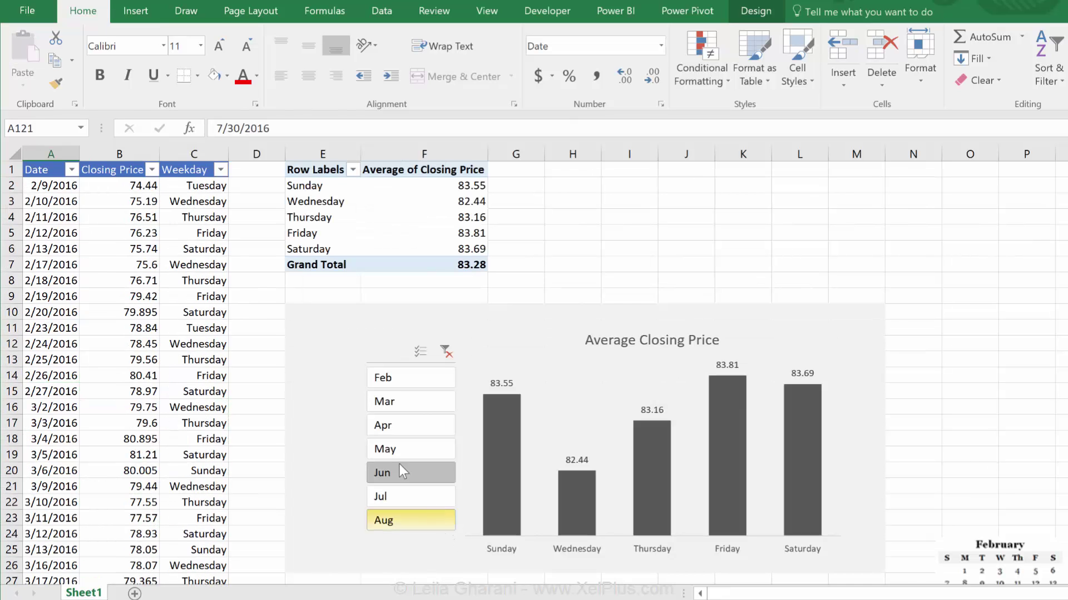
Refresh the pivot table so it picks up the new September data
{"action": "left_click", "coordinate": [318, 231]}
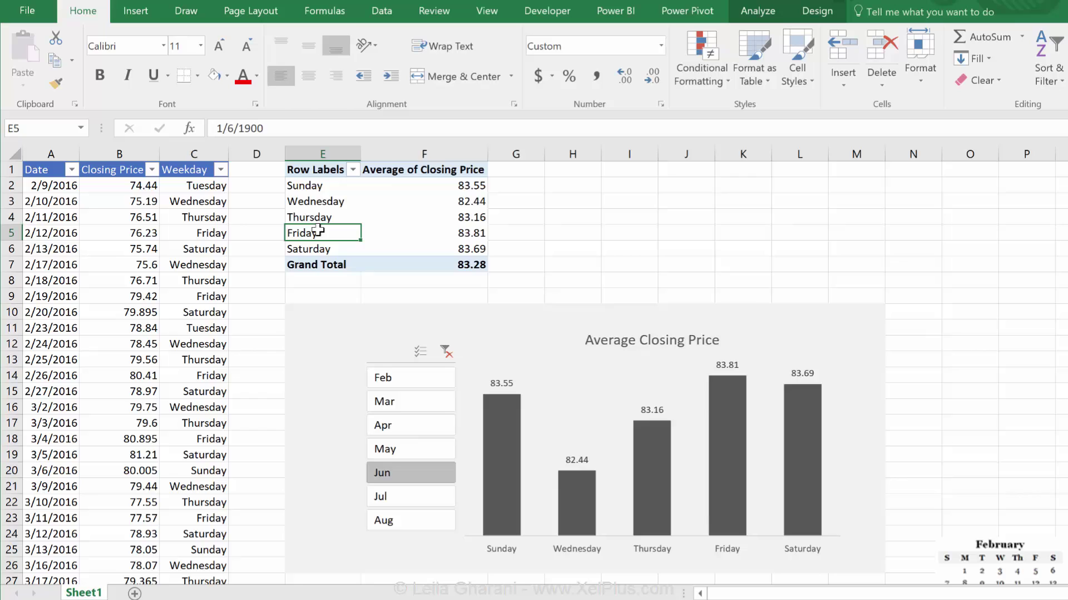
{"action": "right_click", "coordinate": [318, 231]}
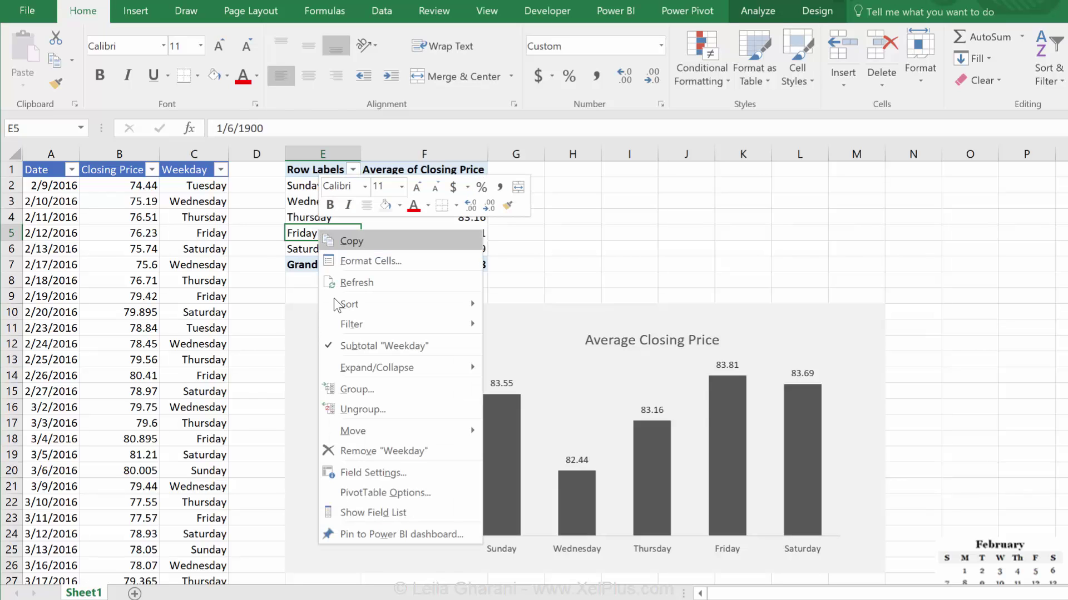
{"action": "key", "text": "Escape"}
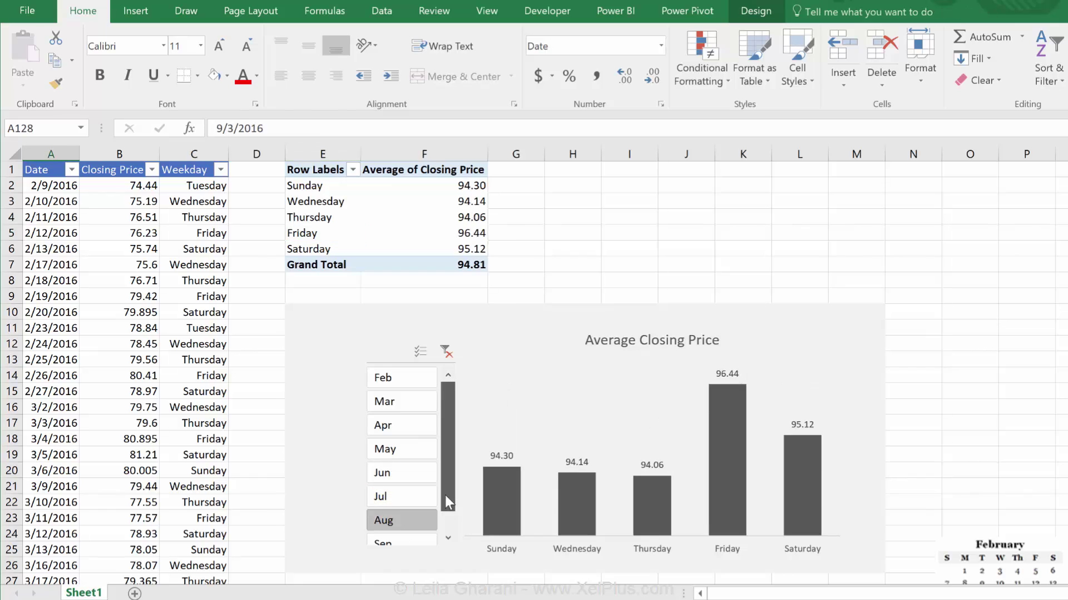
Filter the Months slicer to Sep, showing five weekdays averaging 94.81
{"action": "scroll", "coordinate": [445, 495], "scroll_direction": "down", "scroll_amount": 1}
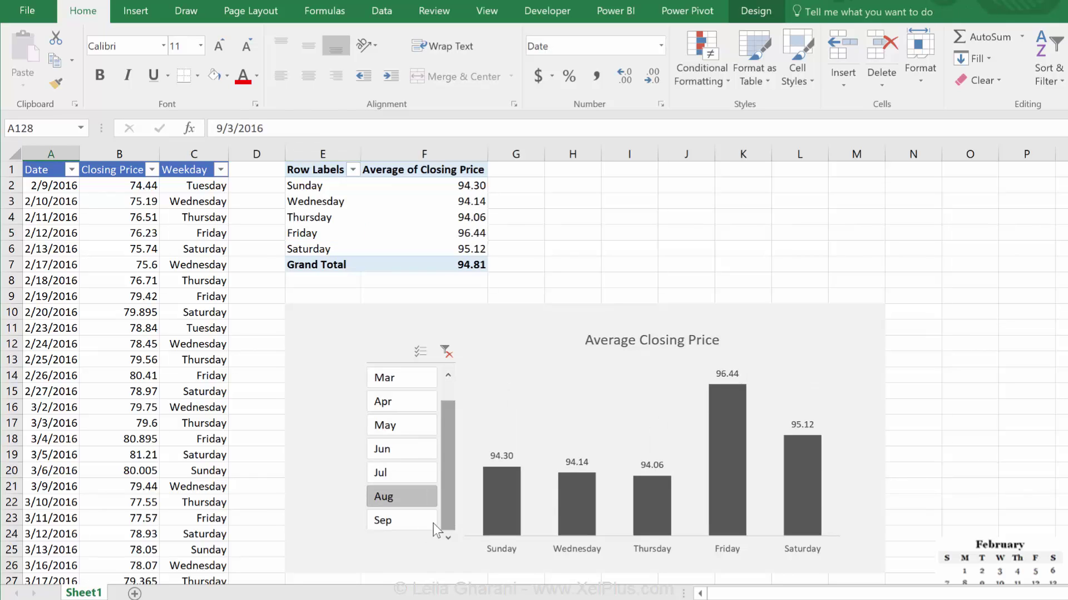
{"action": "left_click", "coordinate": [401, 521]}
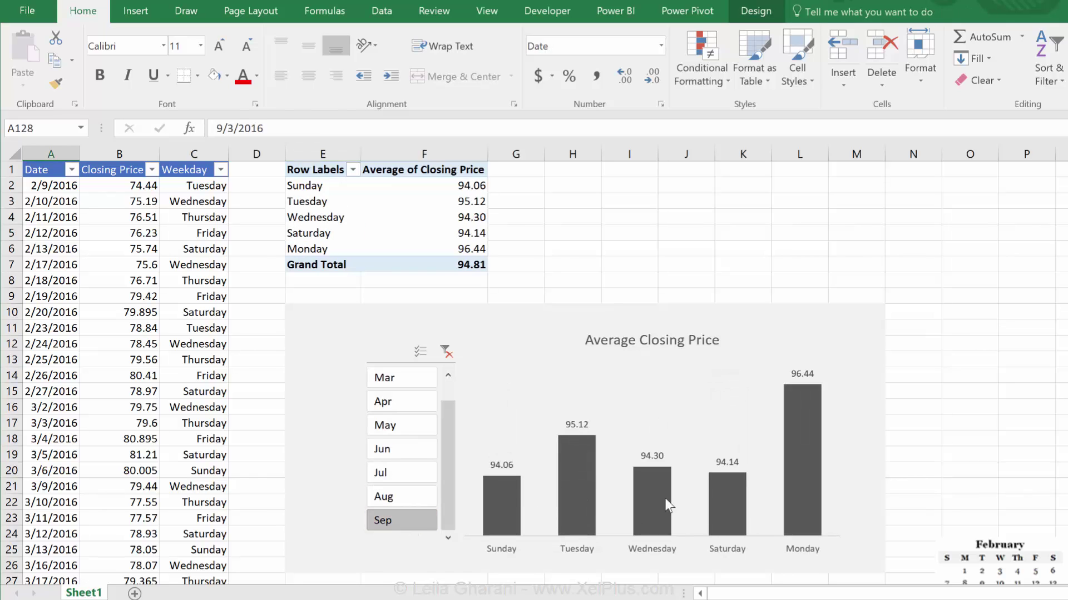
{"action": "mouse_move", "coordinate": [508, 517]}
{"action": "left_click", "coordinate": [199, 189]}
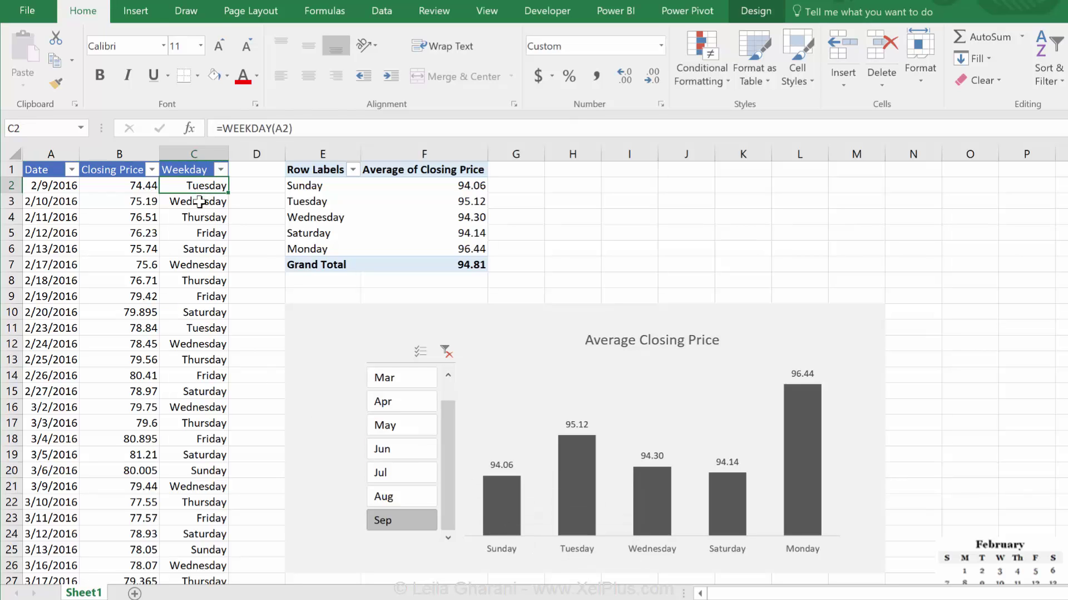